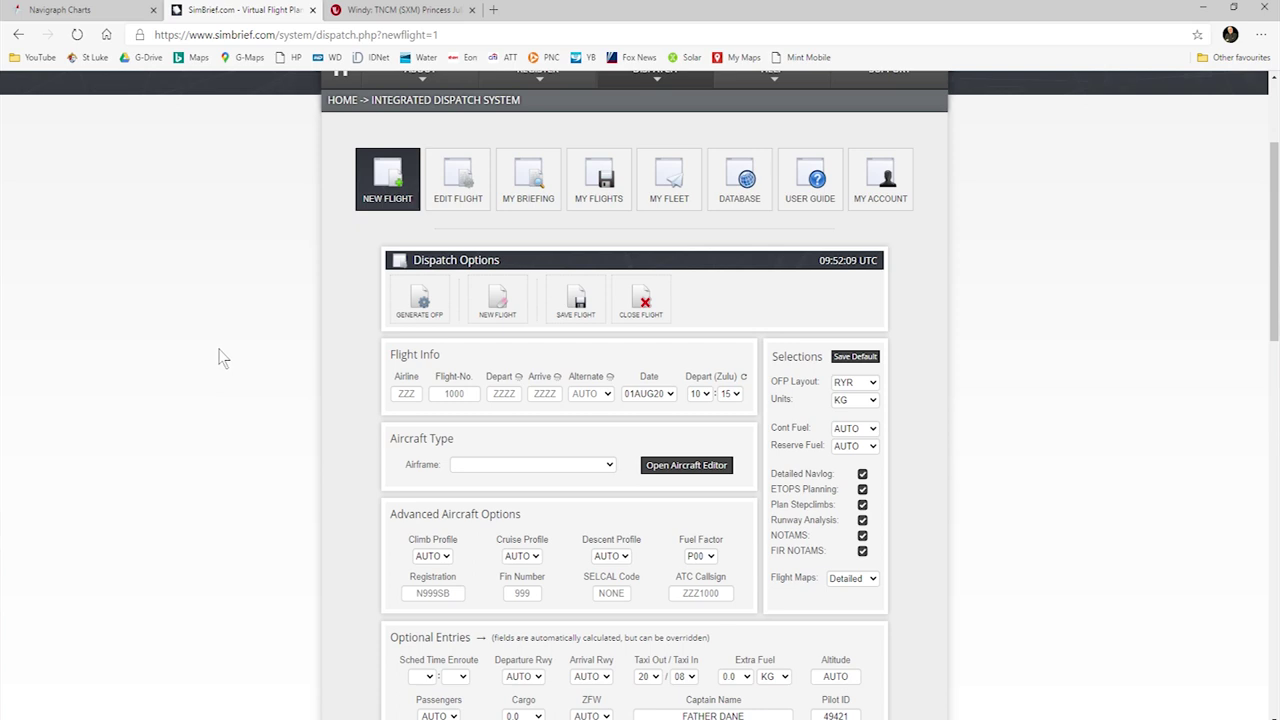
# Step: Enter RYR as the airline and 186 as the flight number in the new flight's info
pyautogui.click(410, 398)
pyautogui.write('RYR')
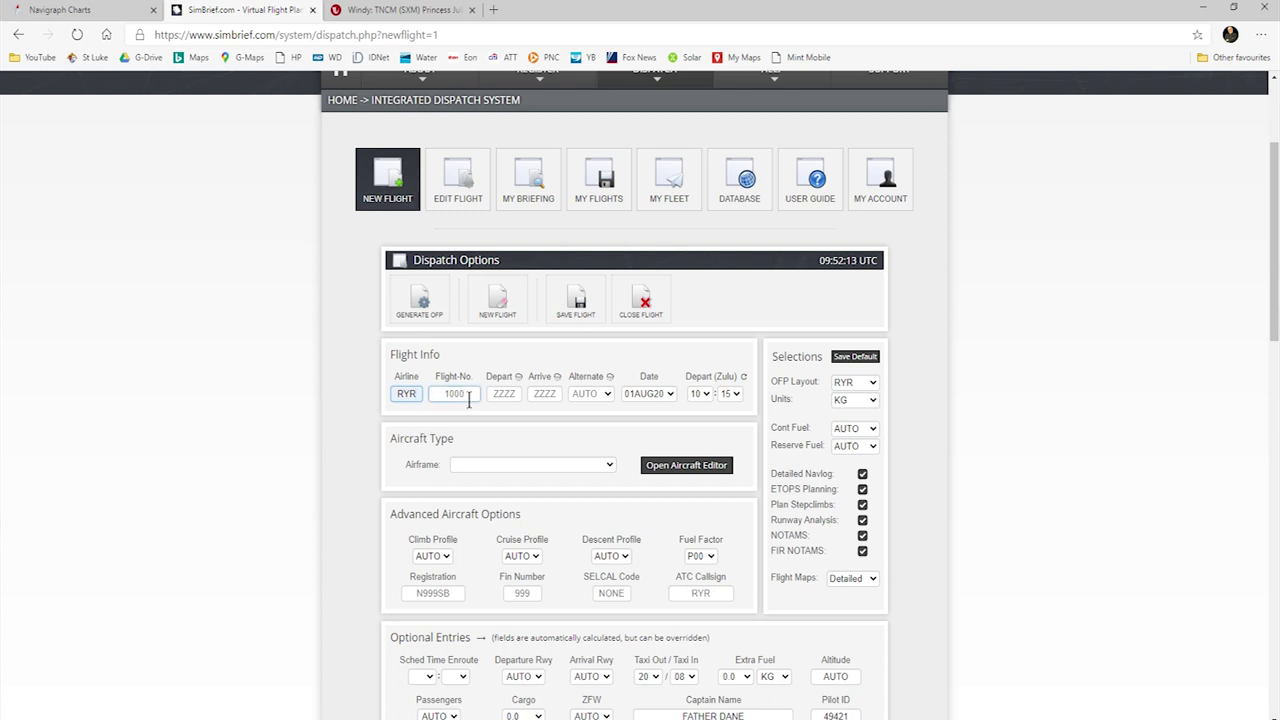
pyautogui.write('186')
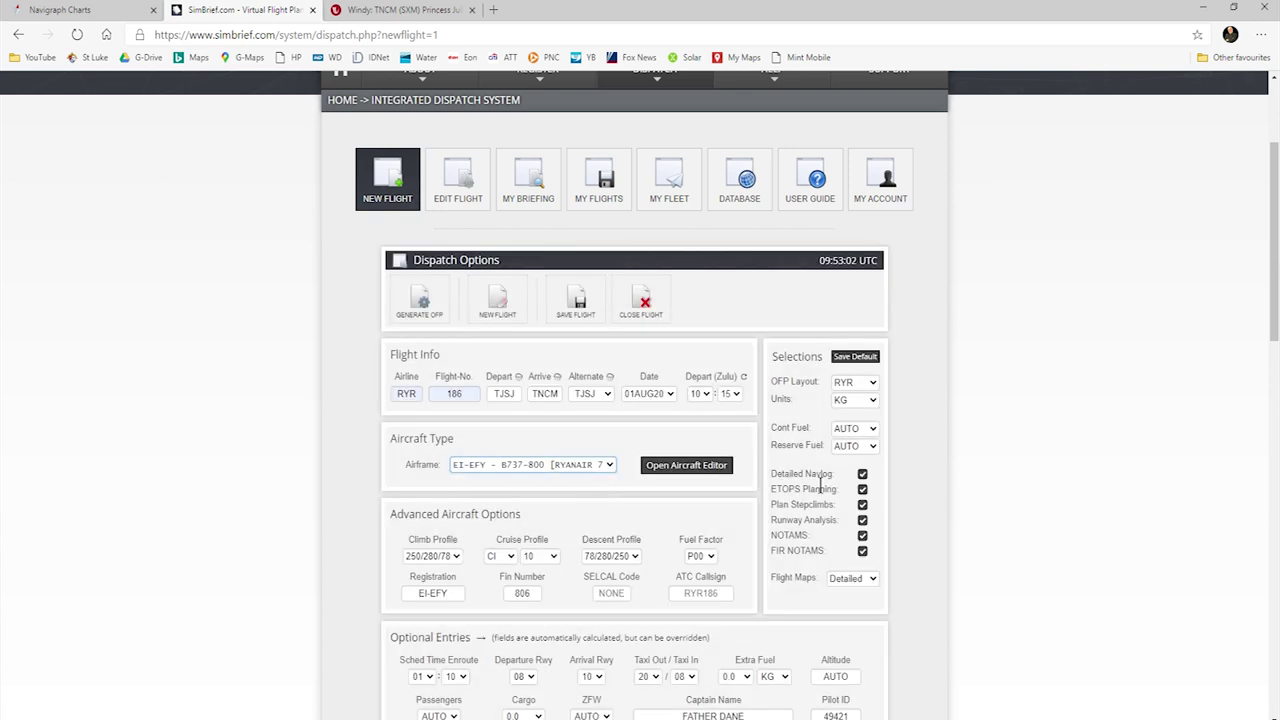
# Step: Try setting the passengers to FULL and open the cargo choices in the optional entries
pyautogui.scroll(-2, 358, 473)
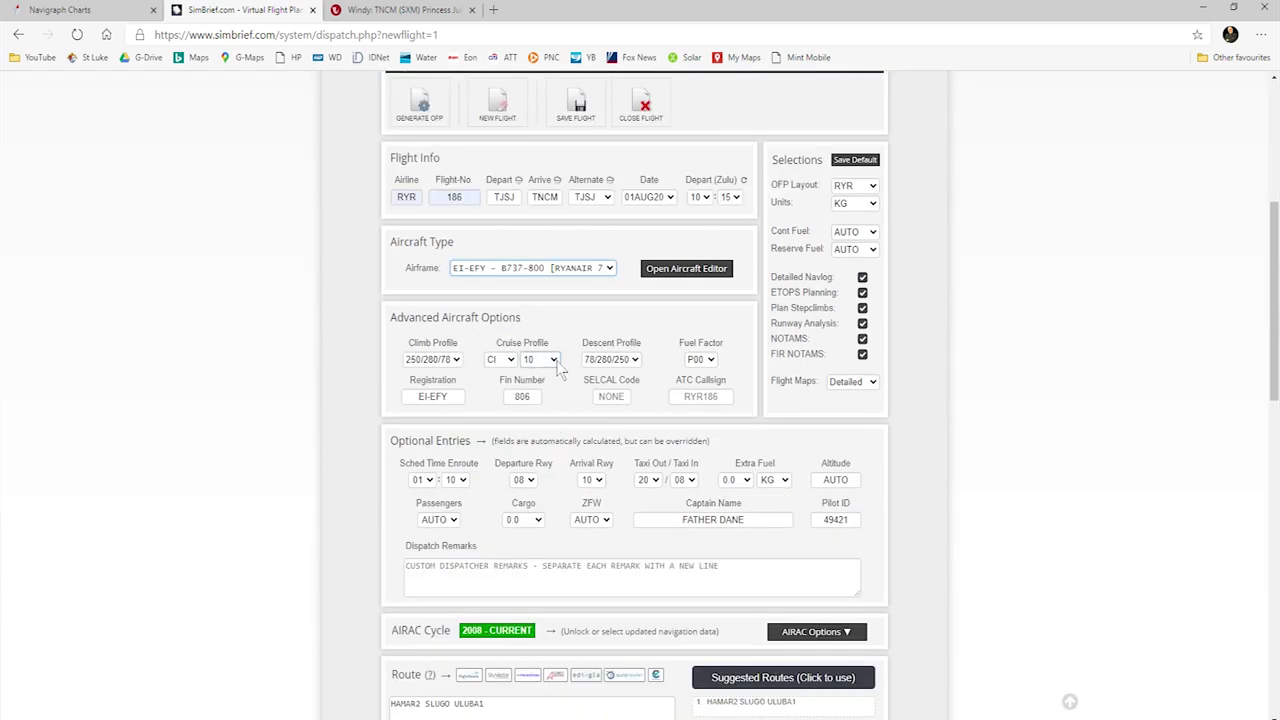
pyautogui.scroll(-1, 558, 368)
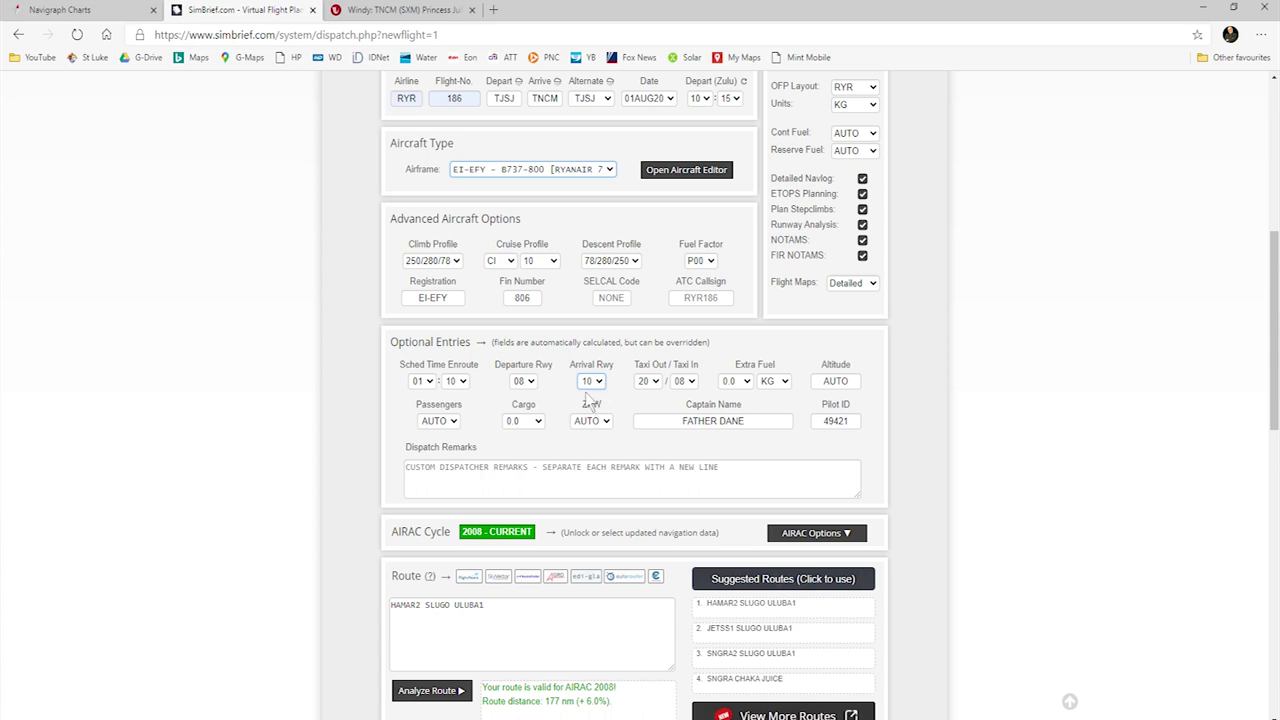
pyautogui.click(455, 422)
pyautogui.click(450, 458)
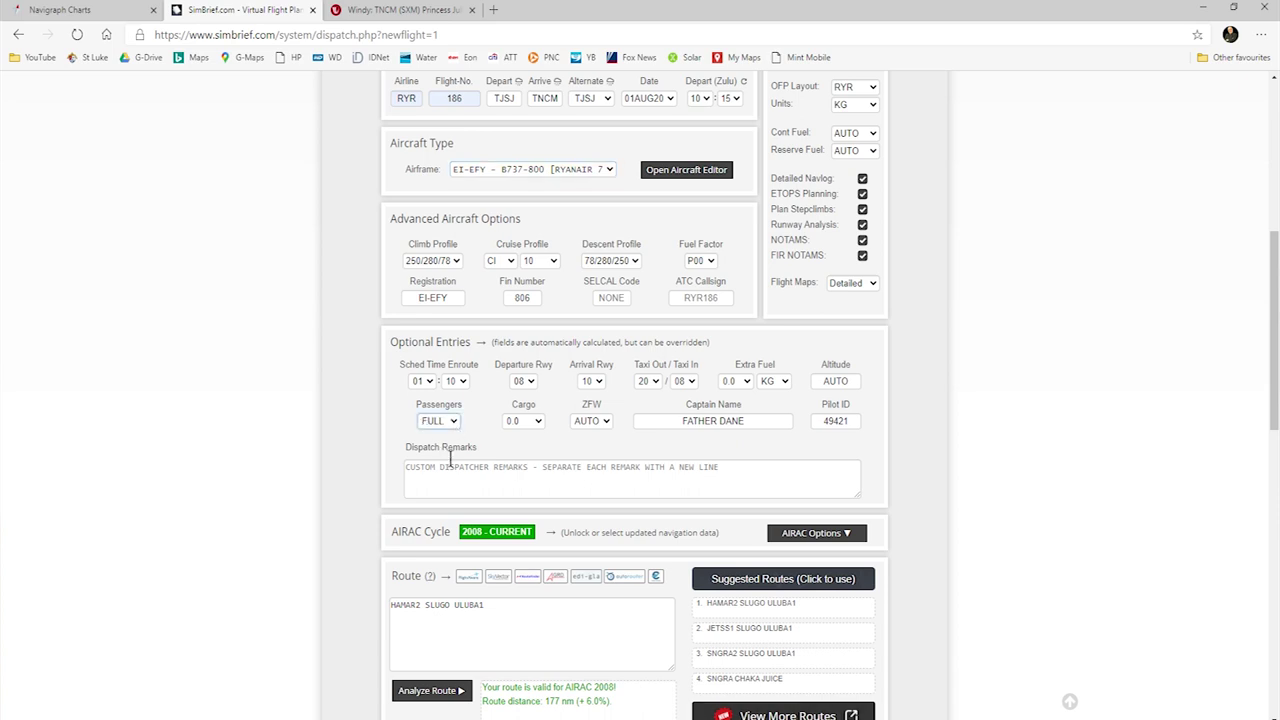
pyautogui.click(541, 427)
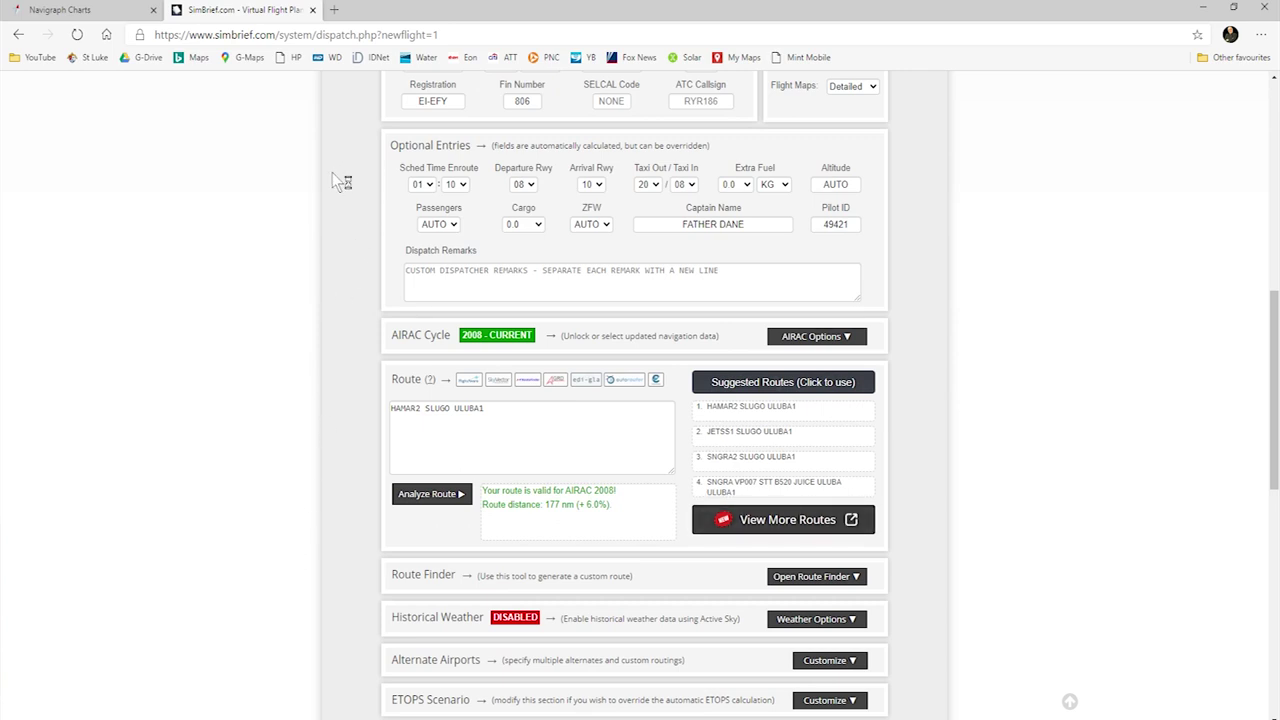
# Step: Review the planned route against the suggested routes, browsing the expanded list of routes and closing it
pyautogui.click(426, 409)
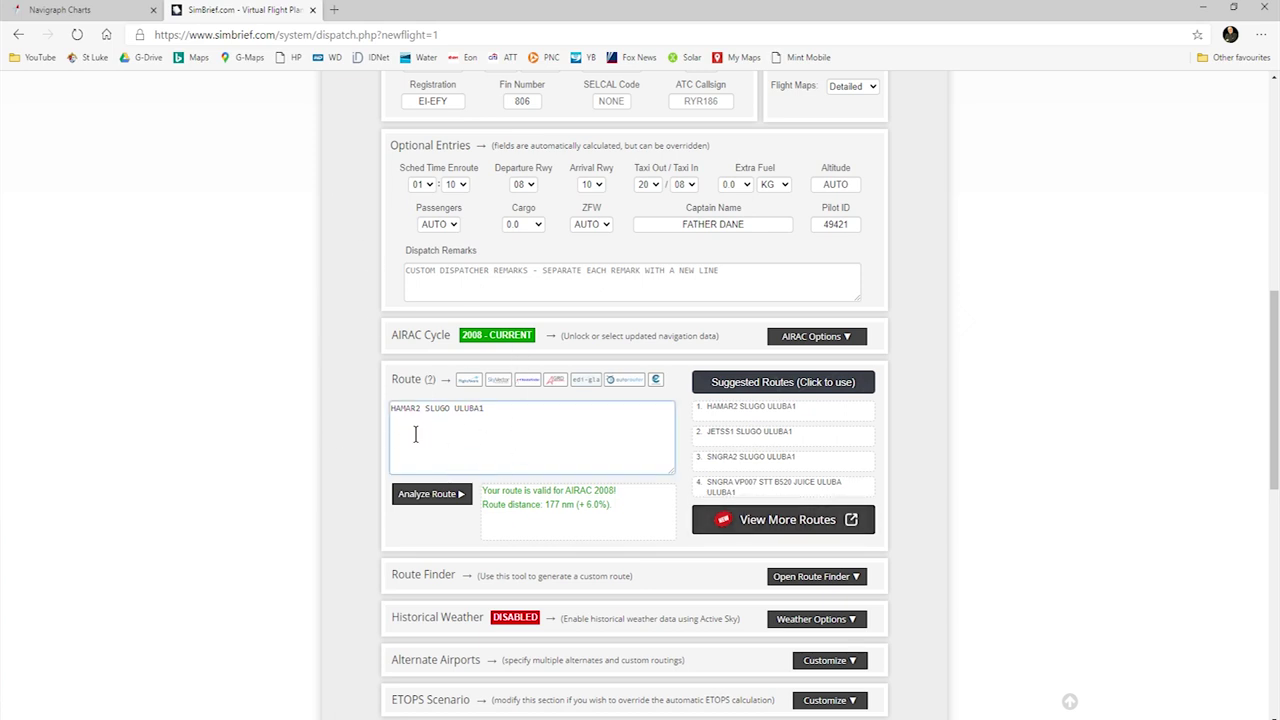
pyautogui.click(759, 400)
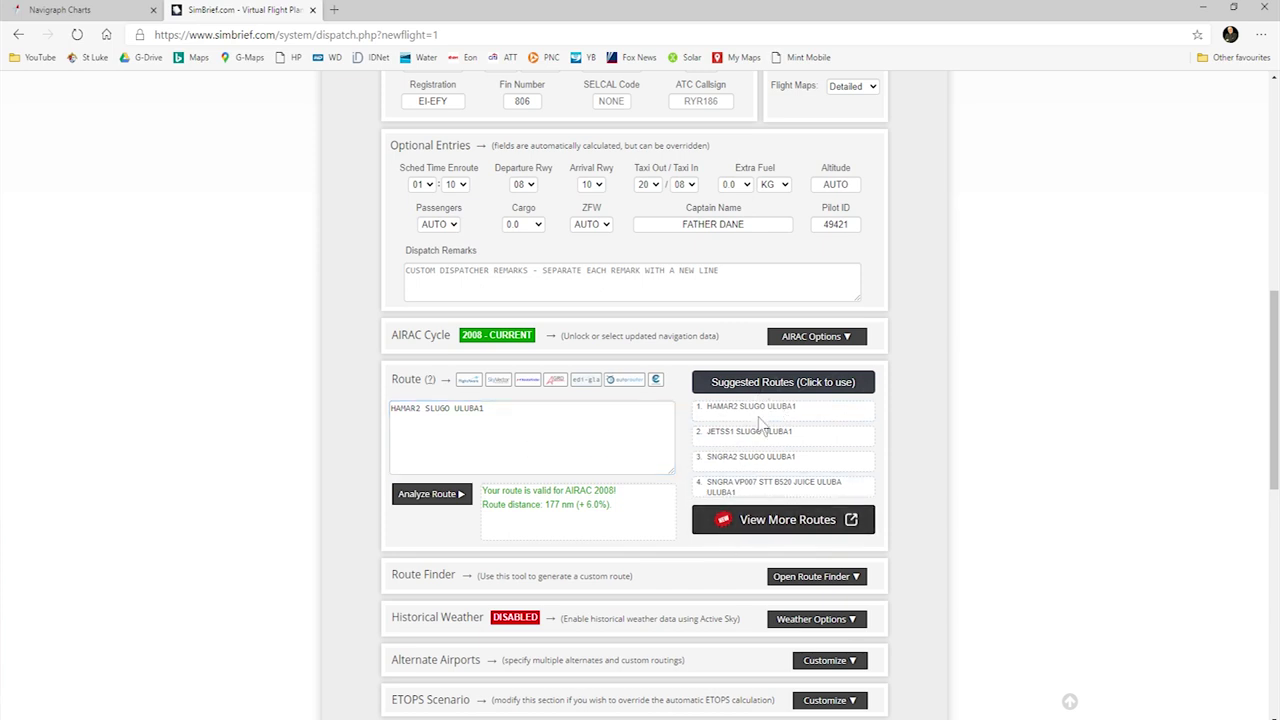
pyautogui.click(471, 427)
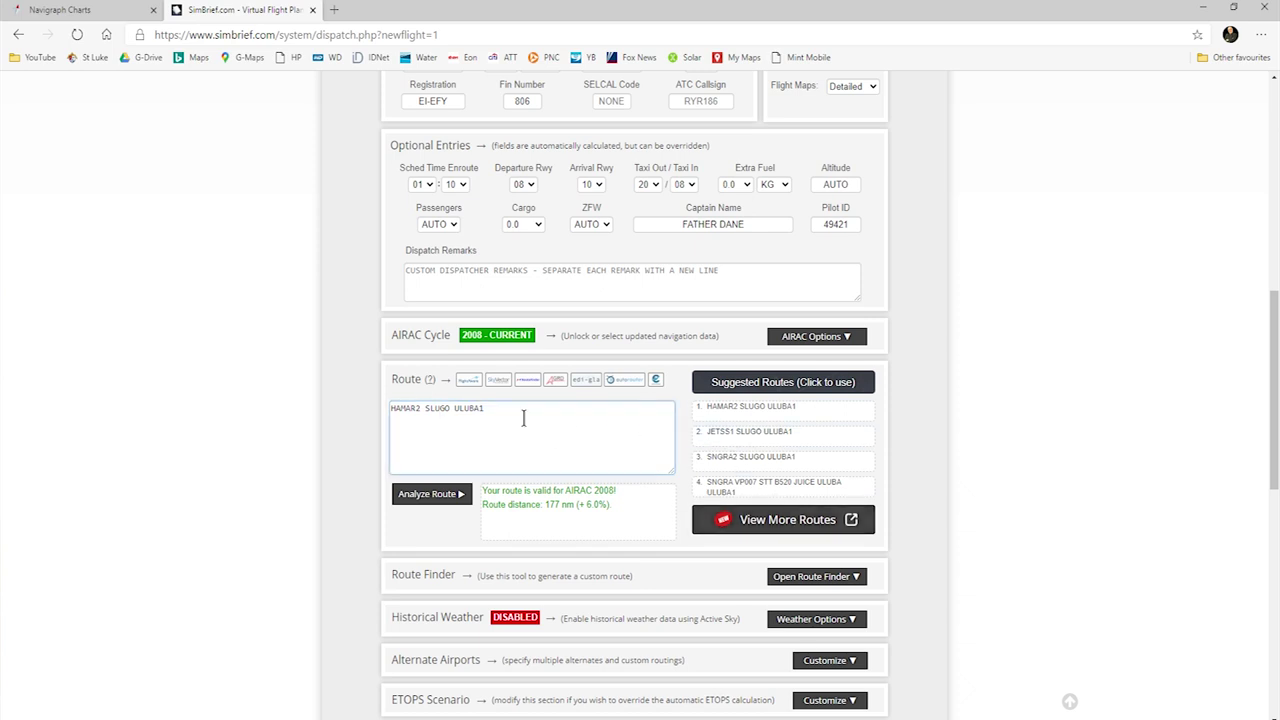
pyautogui.click(778, 528)
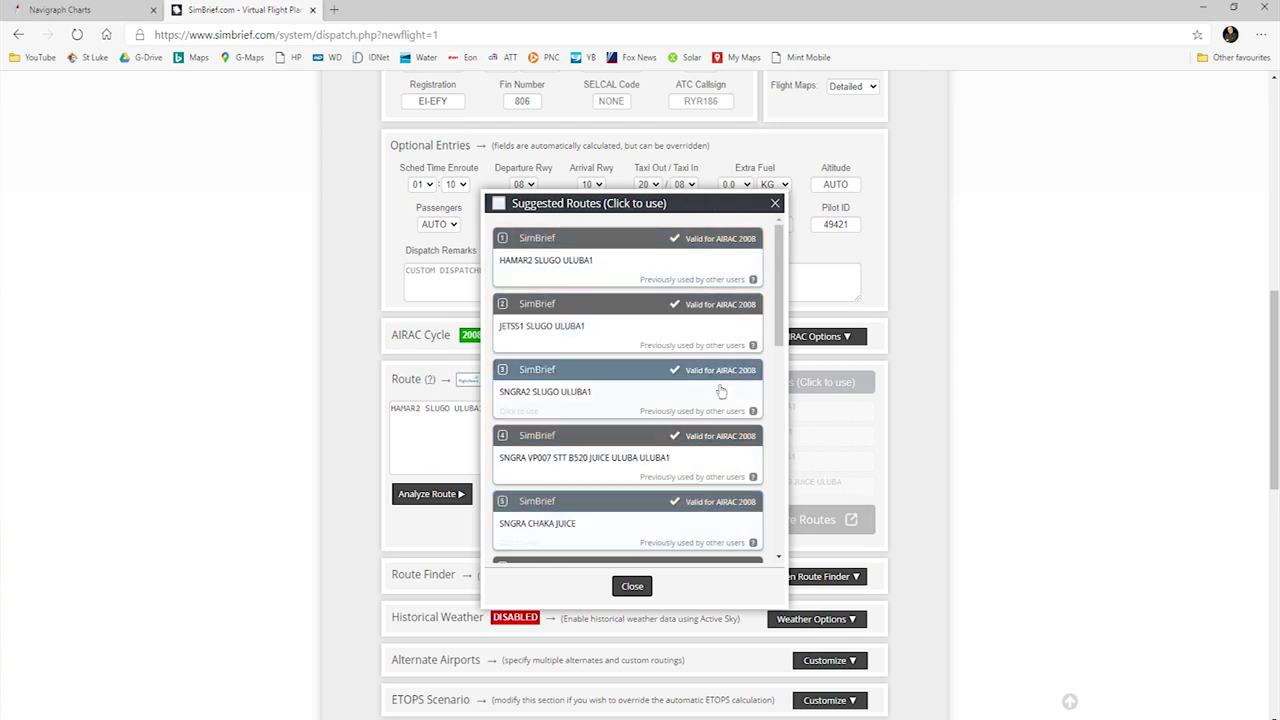
pyautogui.moveTo(775, 346); pyautogui.dragTo(782, 318)
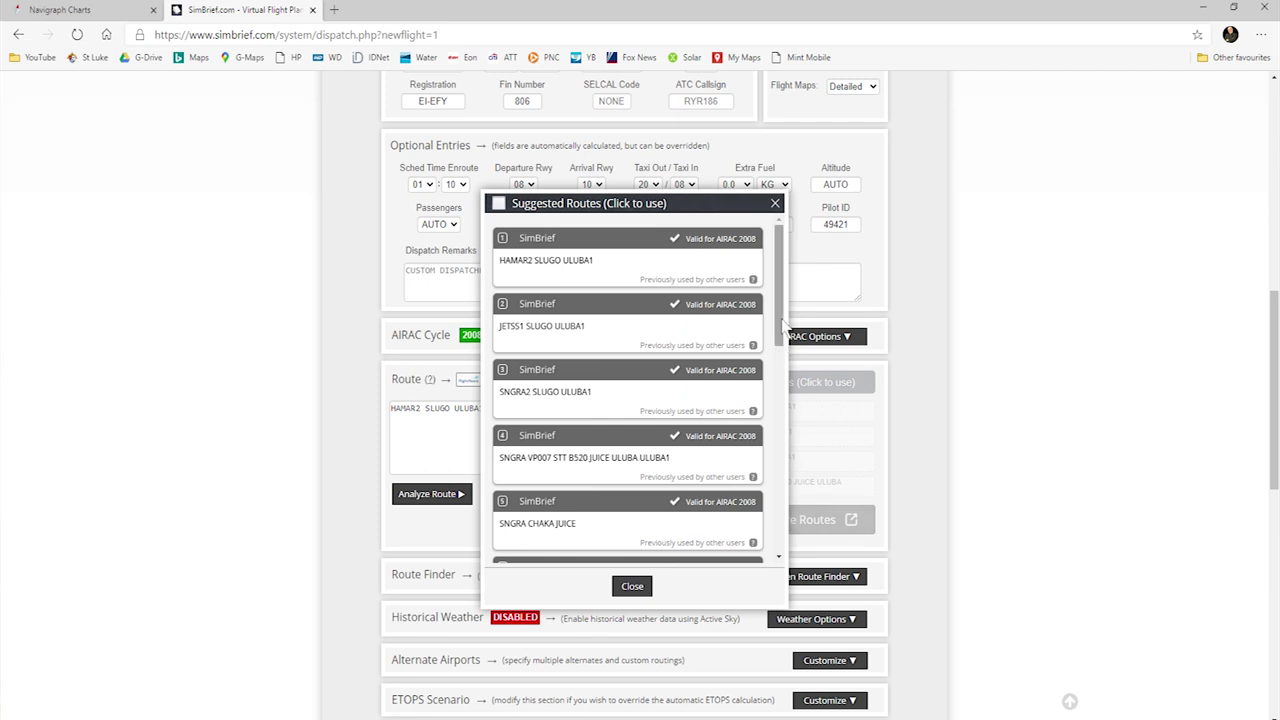
pyautogui.click(775, 205)
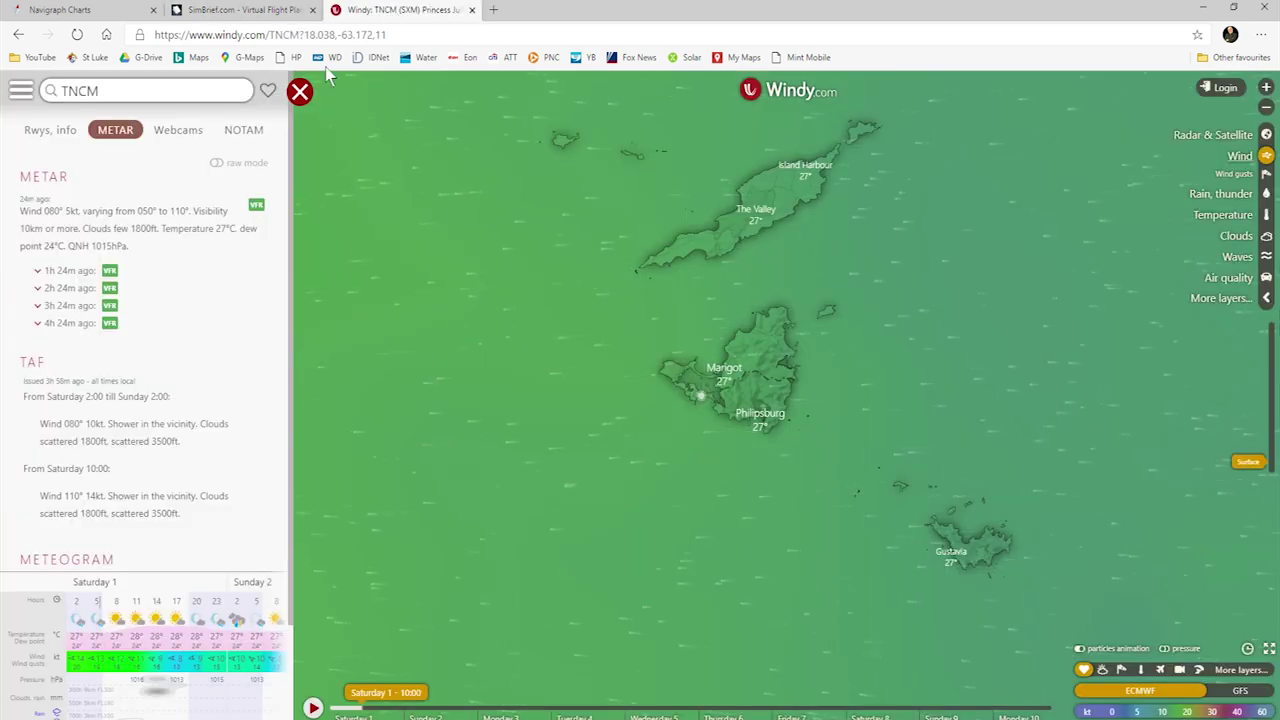
# Step: Look up airport TNCM and examine its METAR and the wind direction along its runway on the map
pyautogui.click(133, 90)
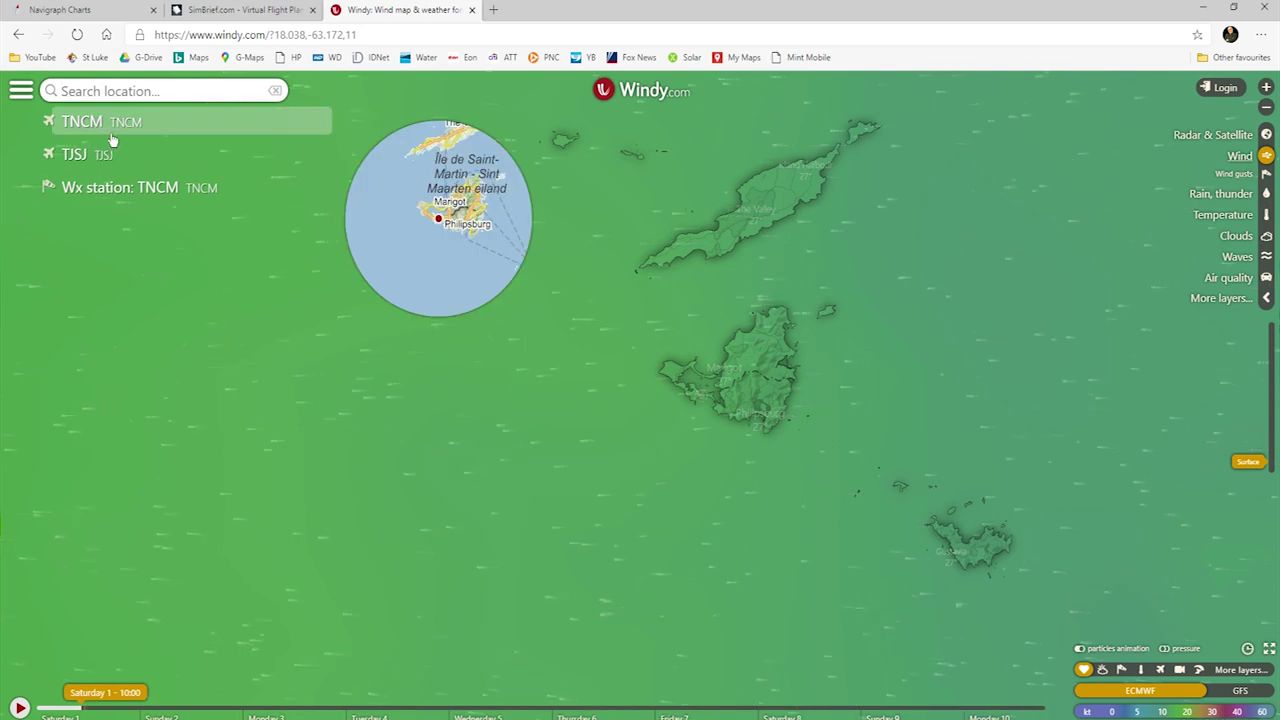
pyautogui.click(110, 130)
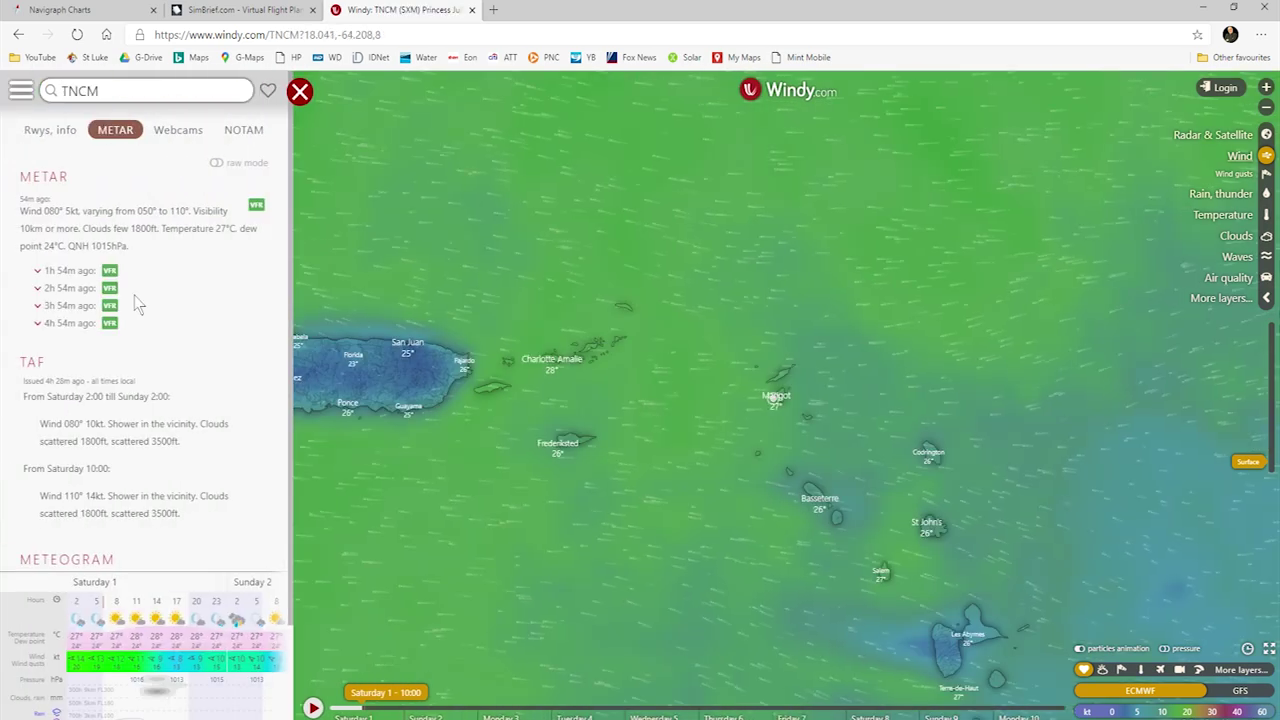
pyautogui.scroll(2, 778, 427)
pyautogui.scroll(3, 778, 427)
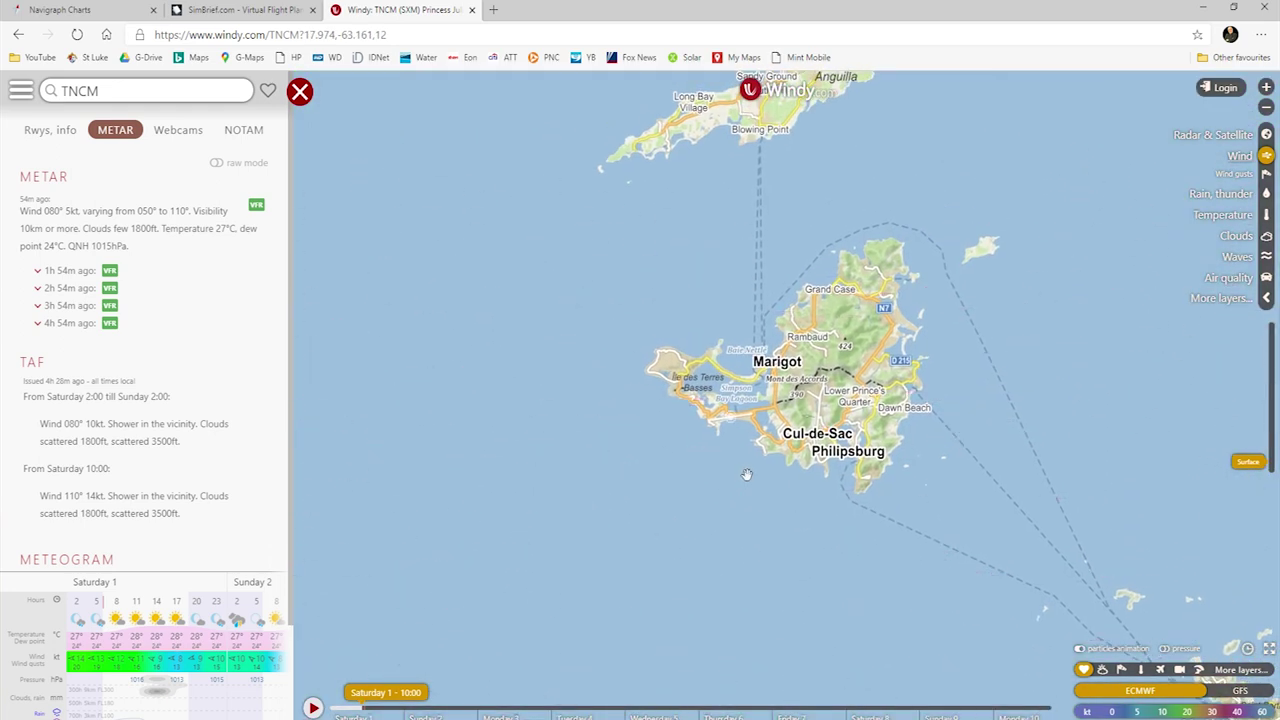
pyautogui.scroll(2, 750, 430)
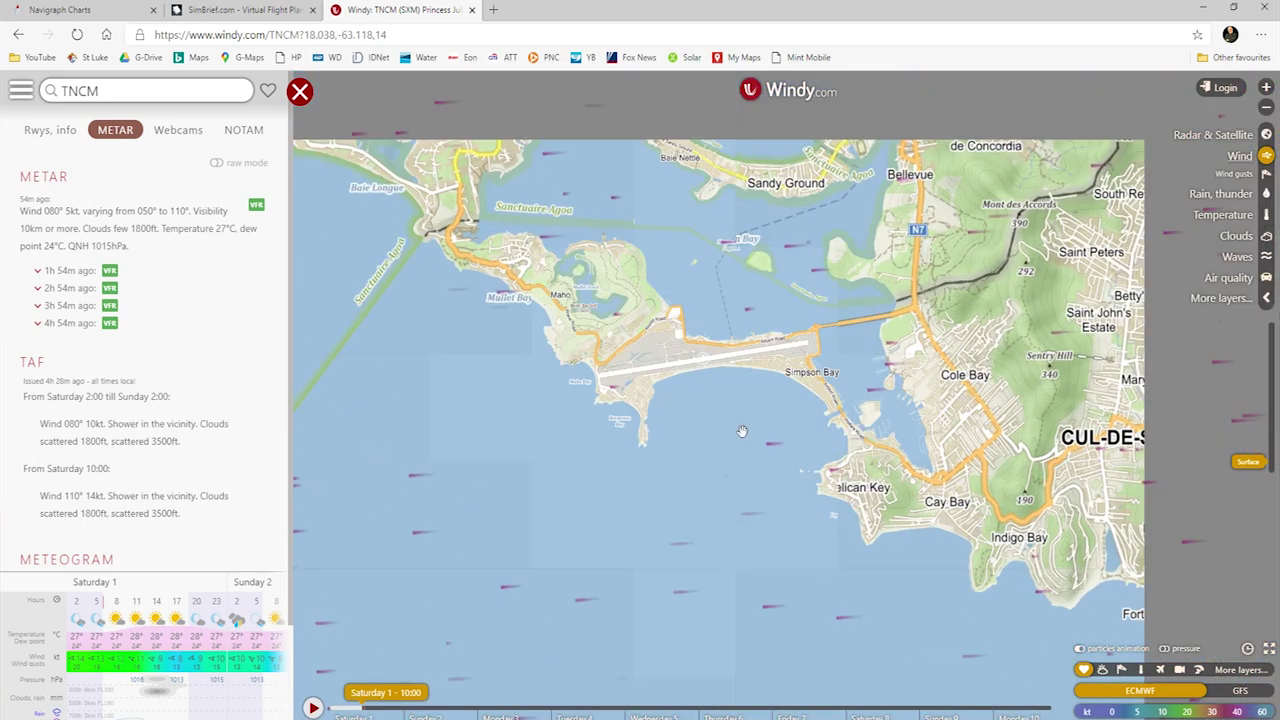
pyautogui.scroll(2, 741, 434)
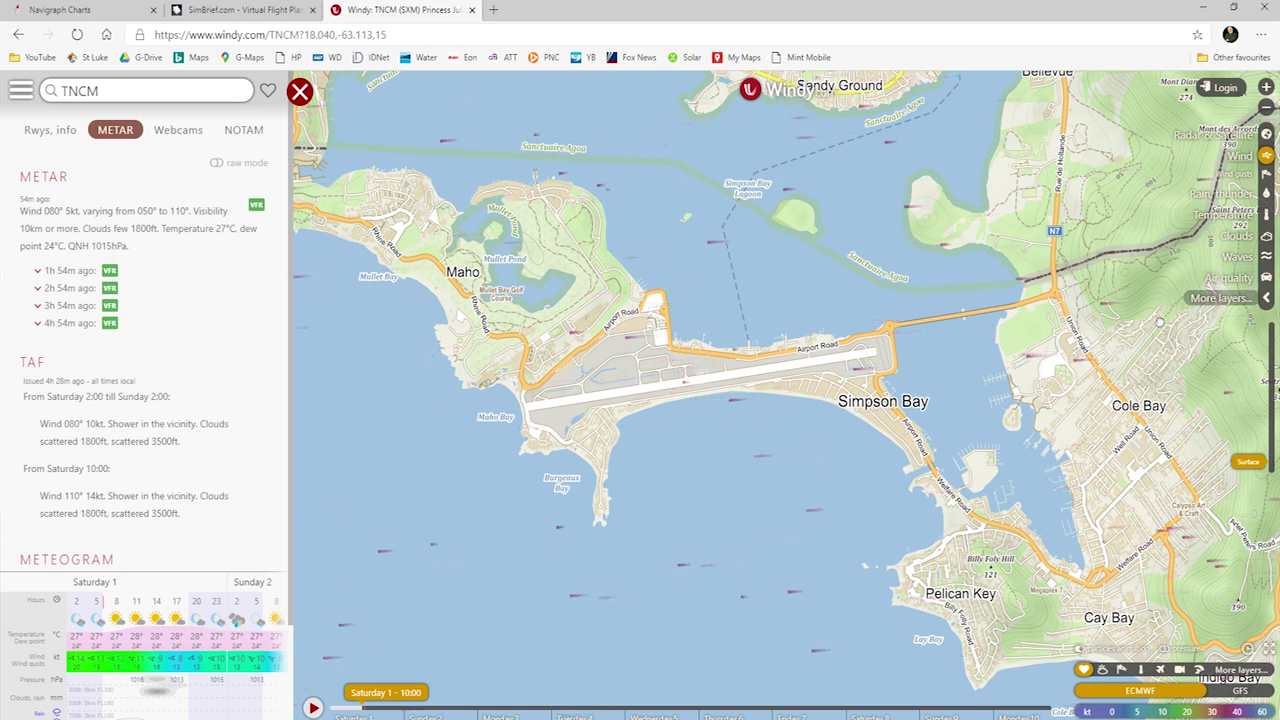
pyautogui.moveTo(1195, 314); pyautogui.dragTo(1030, 350)
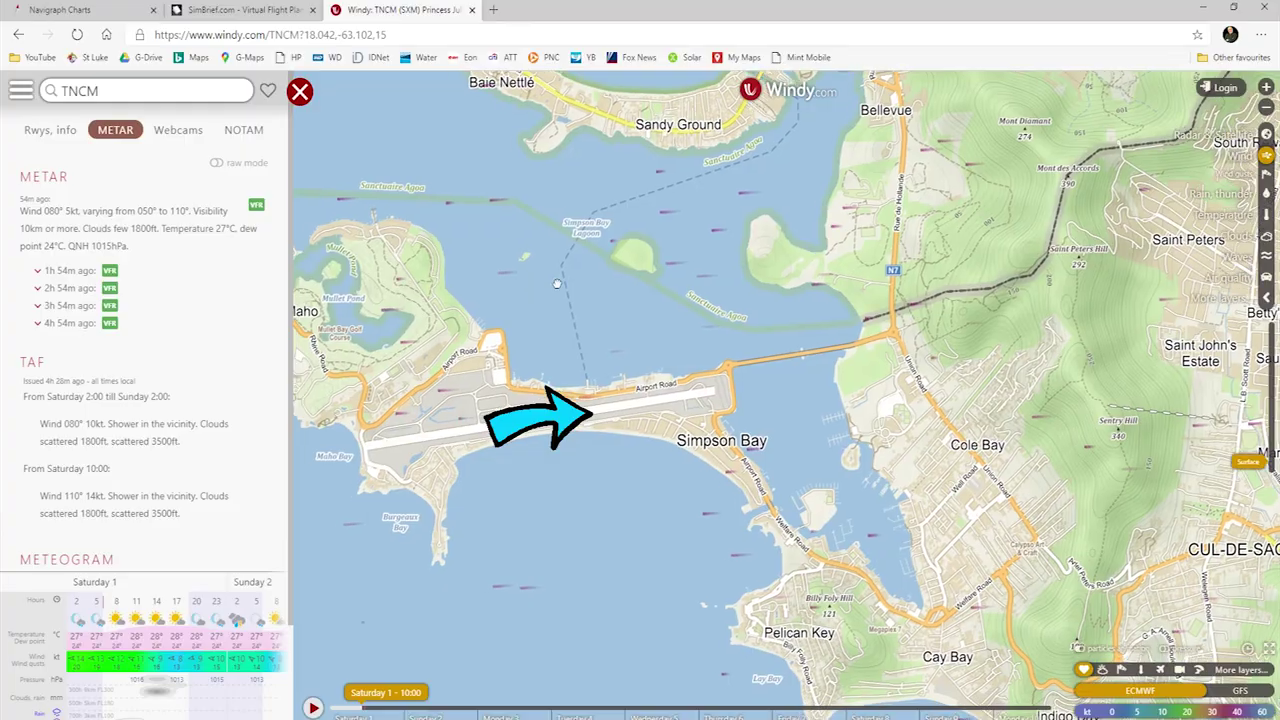
pyautogui.scroll(2, 451, 409)
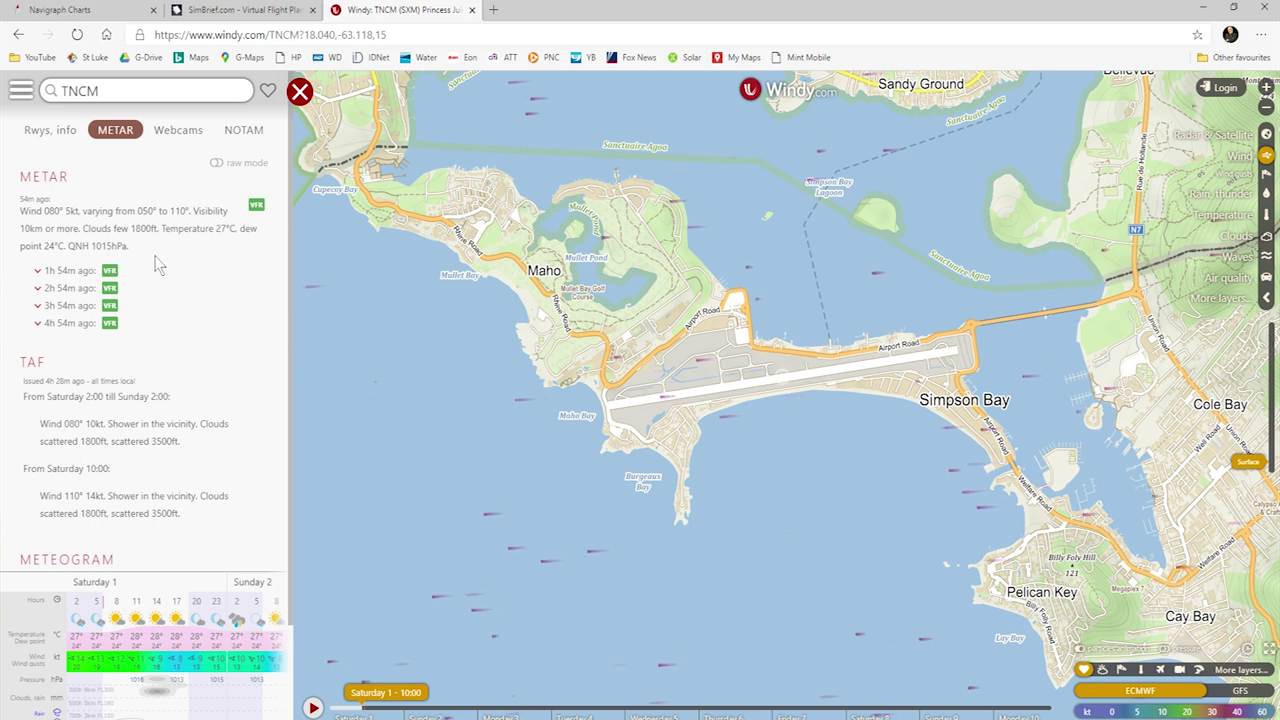
# Step: Look up airport TJSJ and examine its METAR and the wind around its runways on the map
pyautogui.click(117, 91)
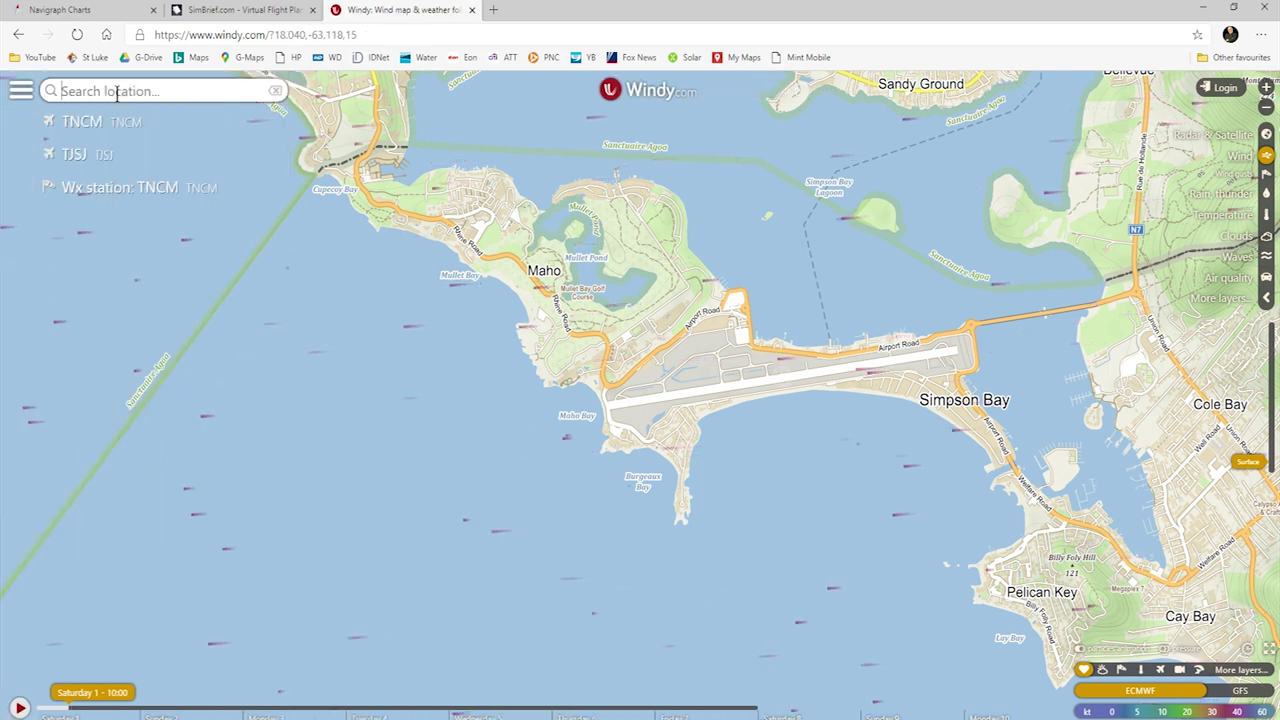
pyautogui.click(88, 160)
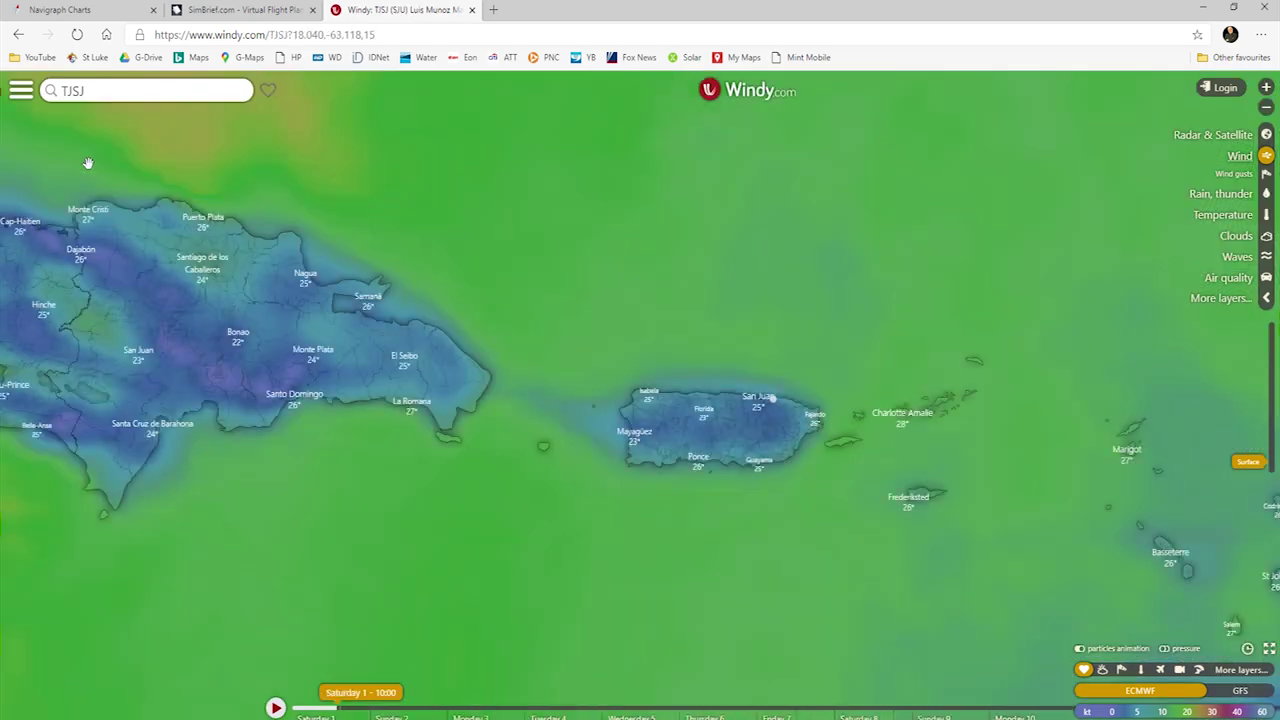
pyautogui.scroll(3, 774, 440)
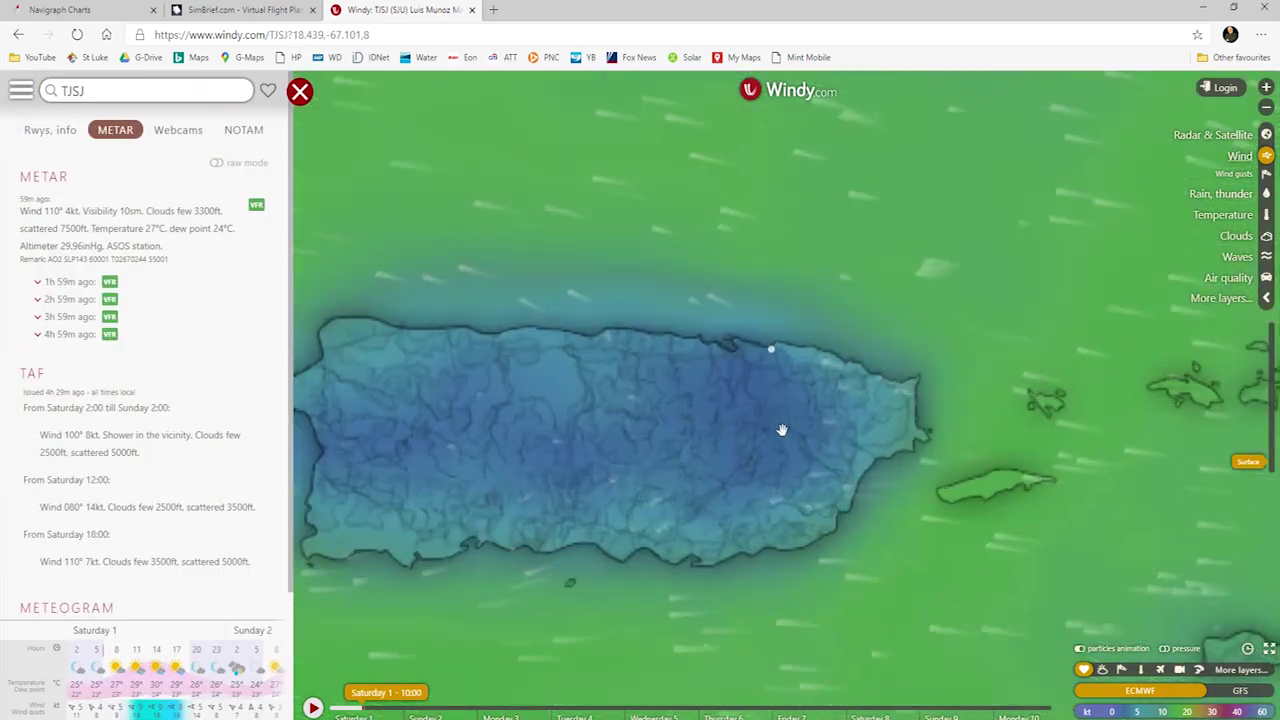
pyautogui.scroll(2, 780, 352)
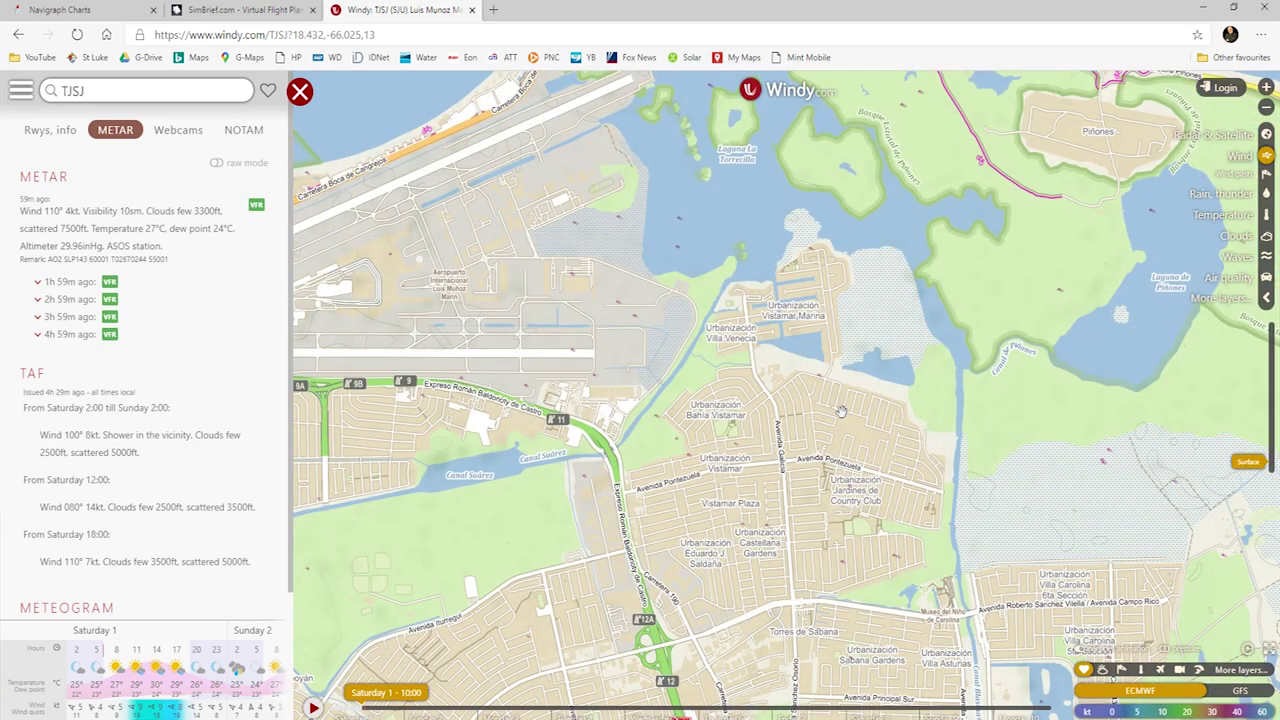
pyautogui.scroll(-2, 668, 441)
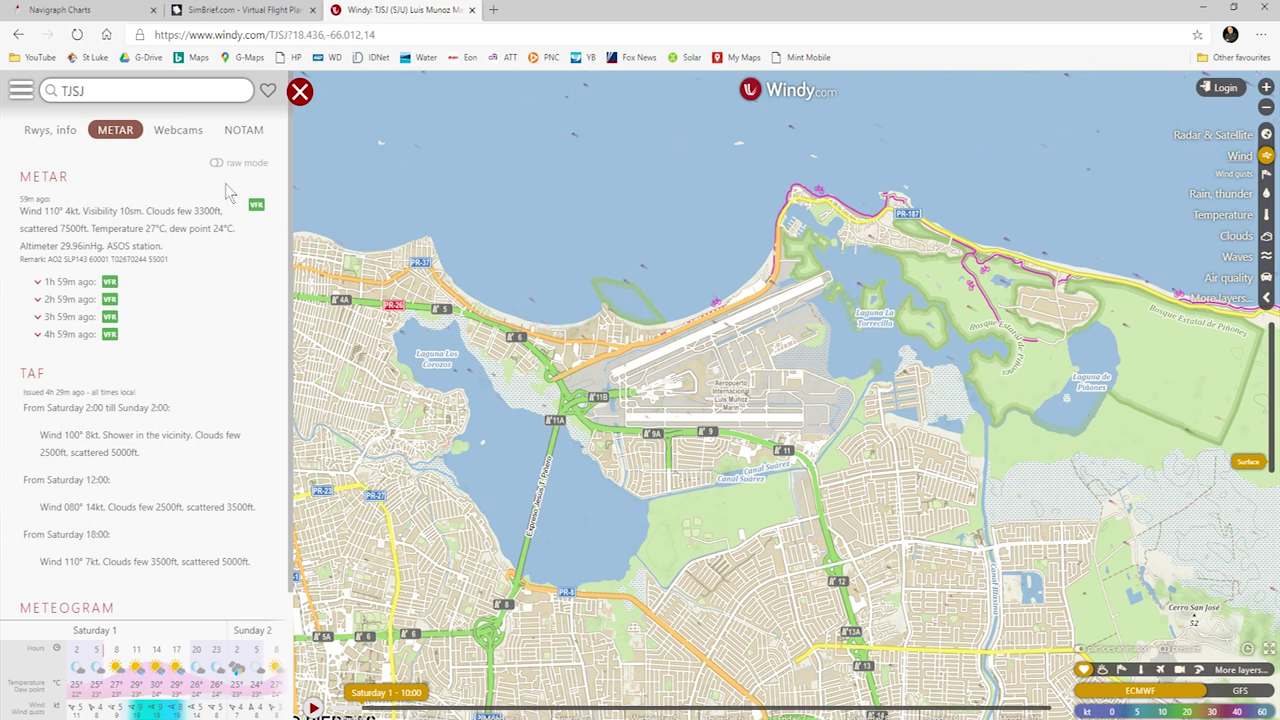
# Step: Switch to Navigraph Charts and create a new flight by manual input with origin TJSJ and destination TNCM
pyautogui.click(101, 16)
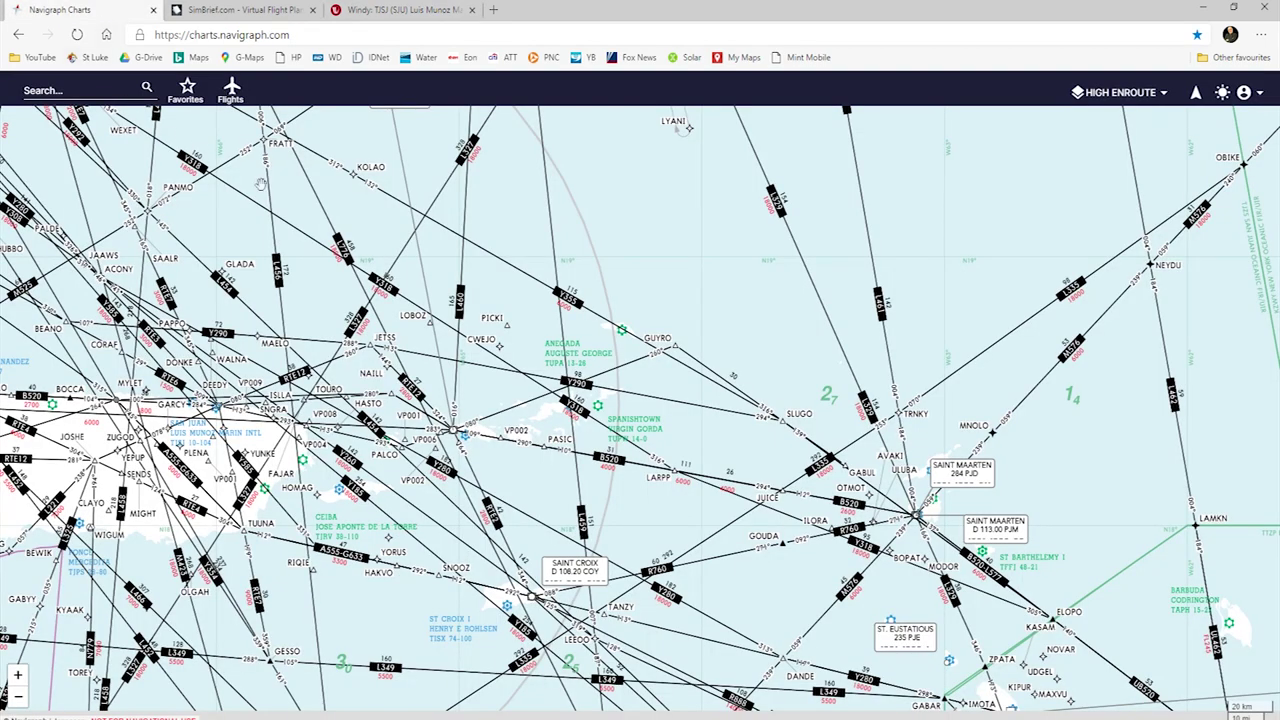
pyautogui.click(231, 90)
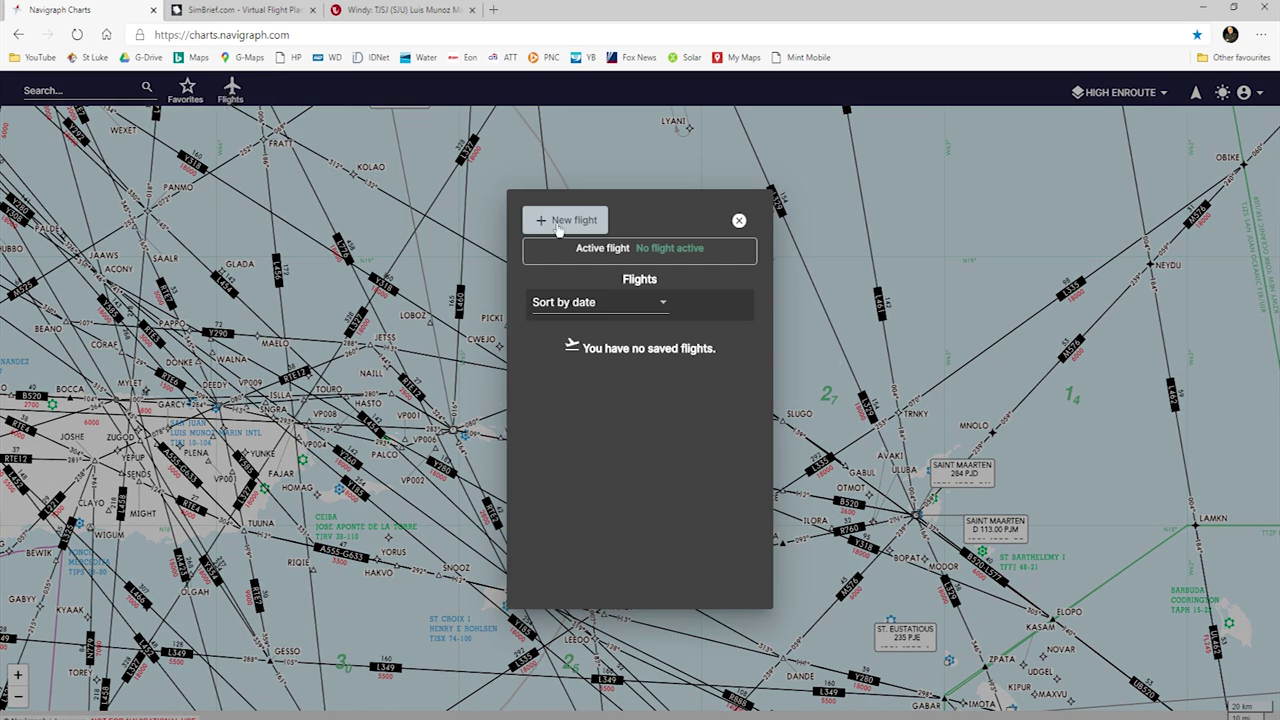
pyautogui.click(581, 228)
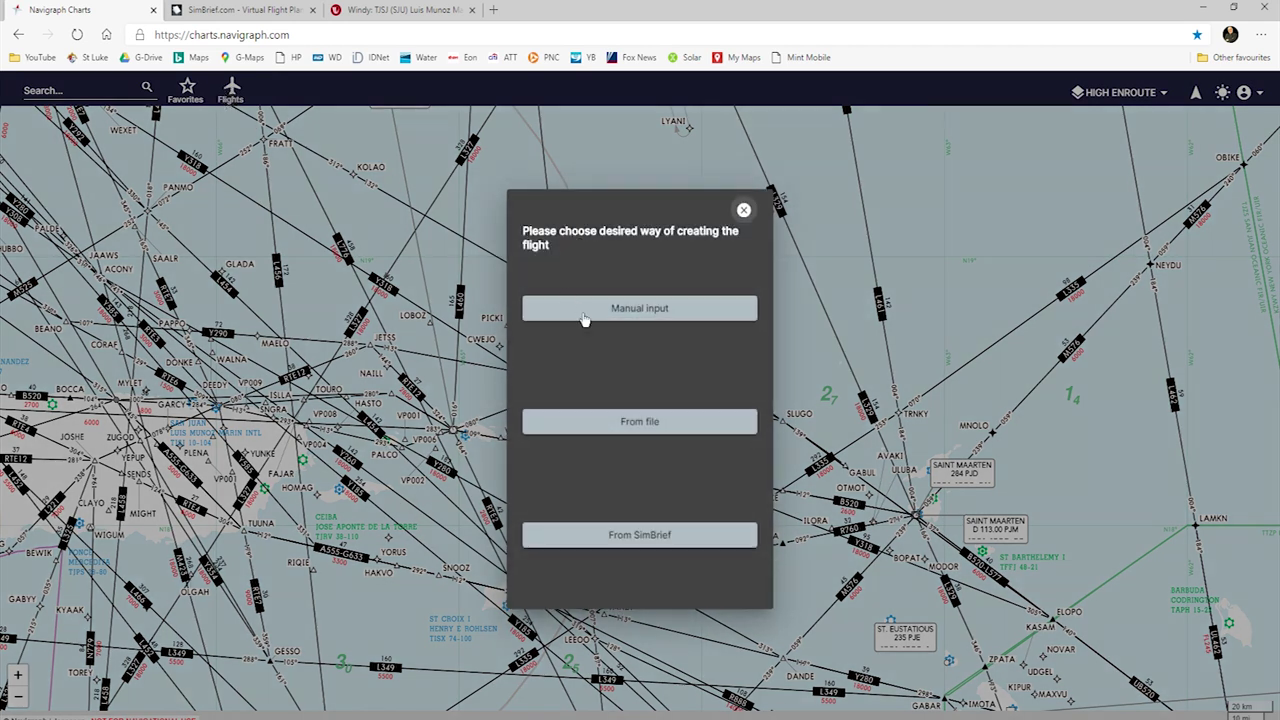
pyautogui.click(629, 314)
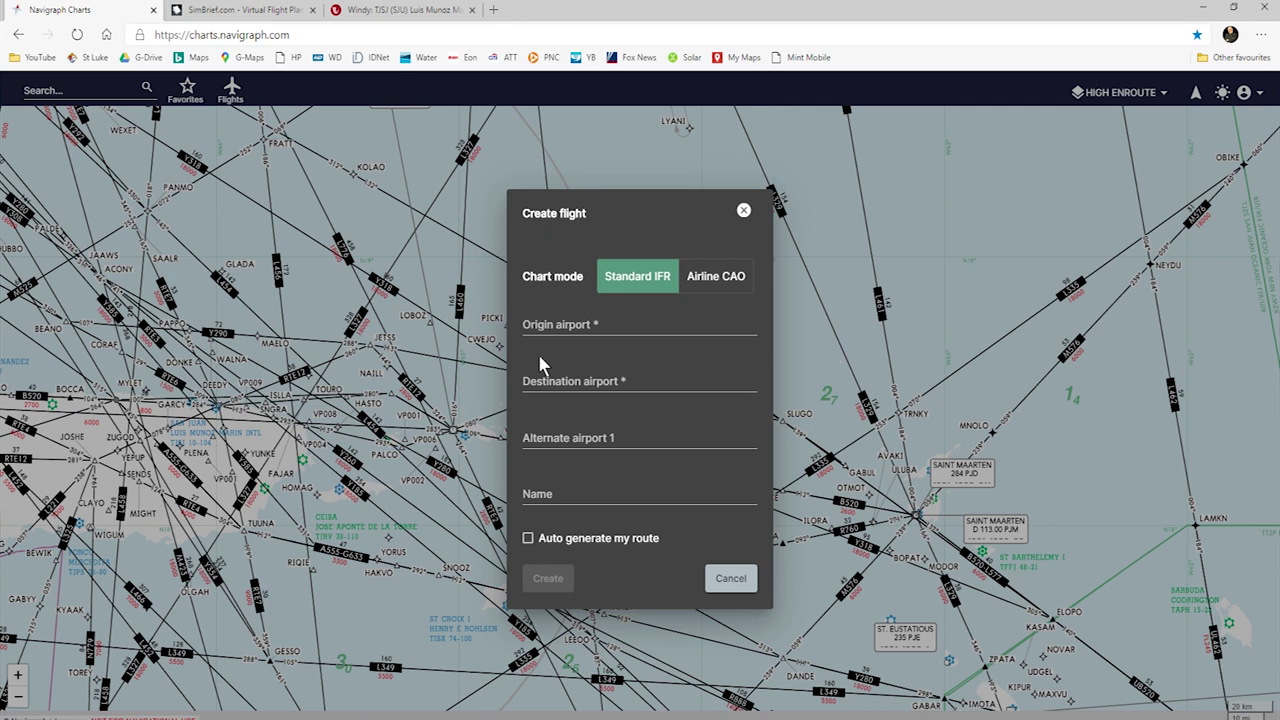
pyautogui.click(565, 334)
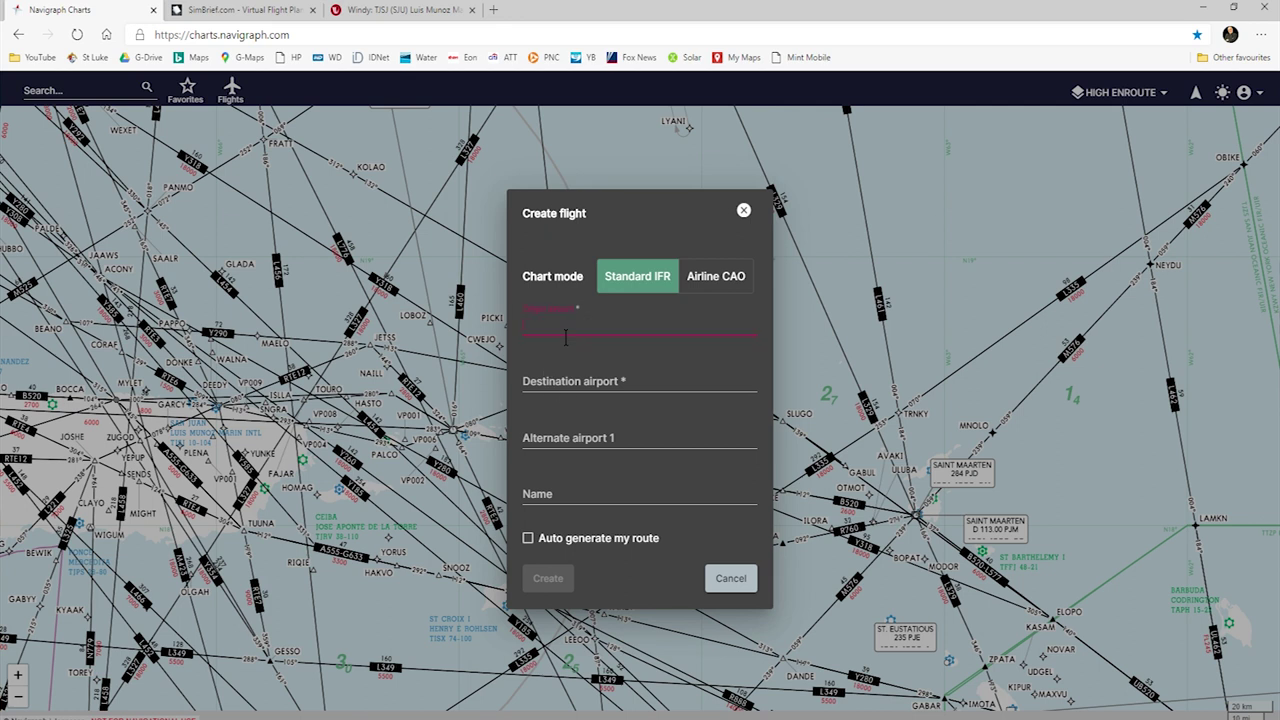
pyautogui.write('TJSJ')
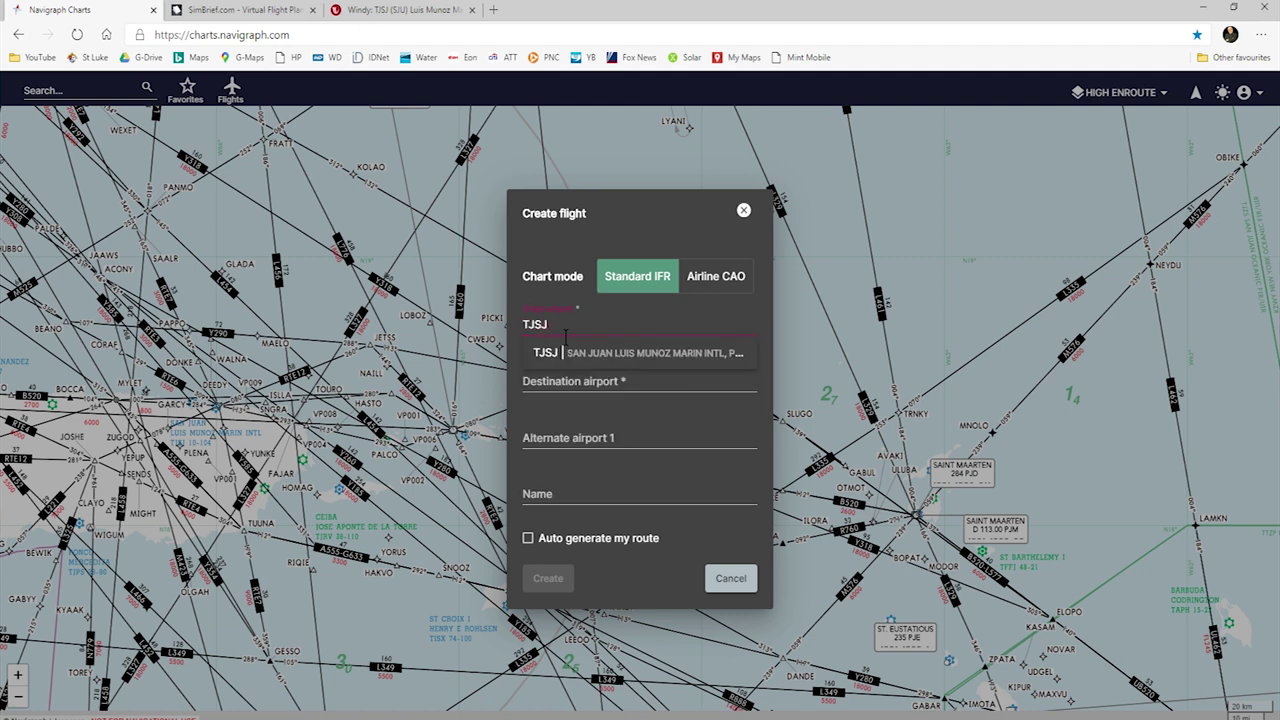
pyautogui.press('Return')
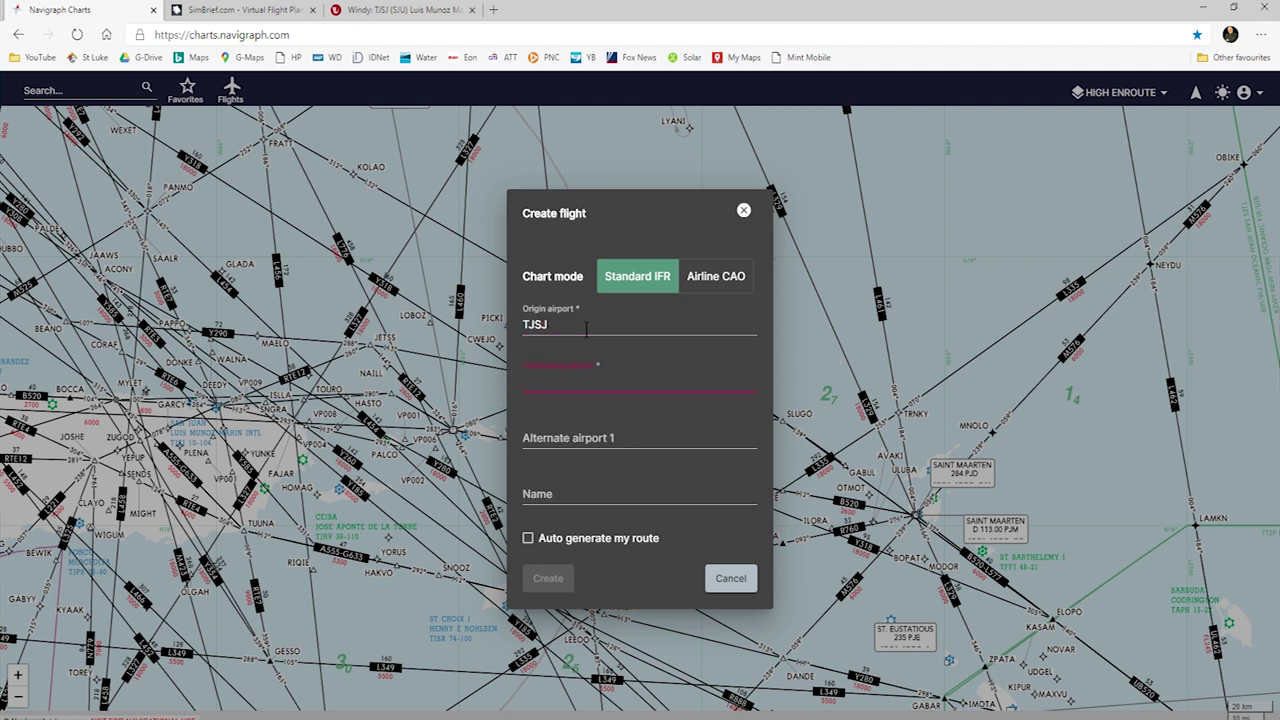
pyautogui.write('TNCM')
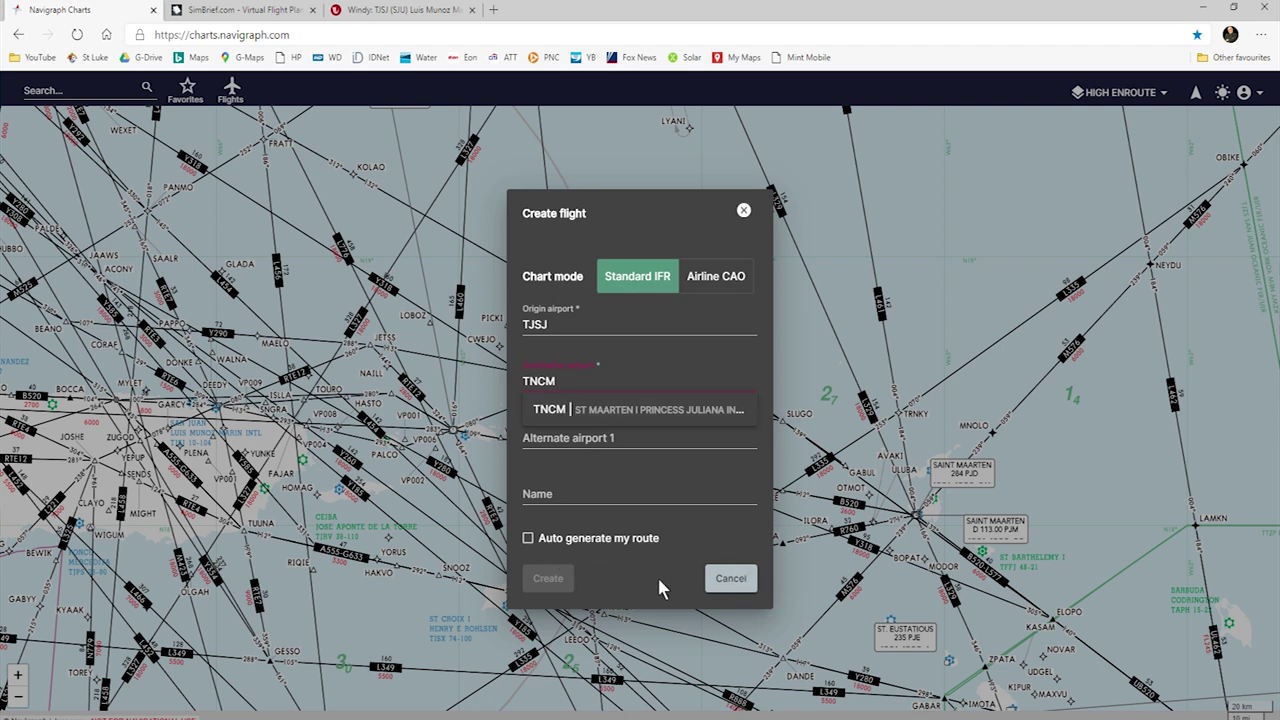
pyautogui.click(547, 578)
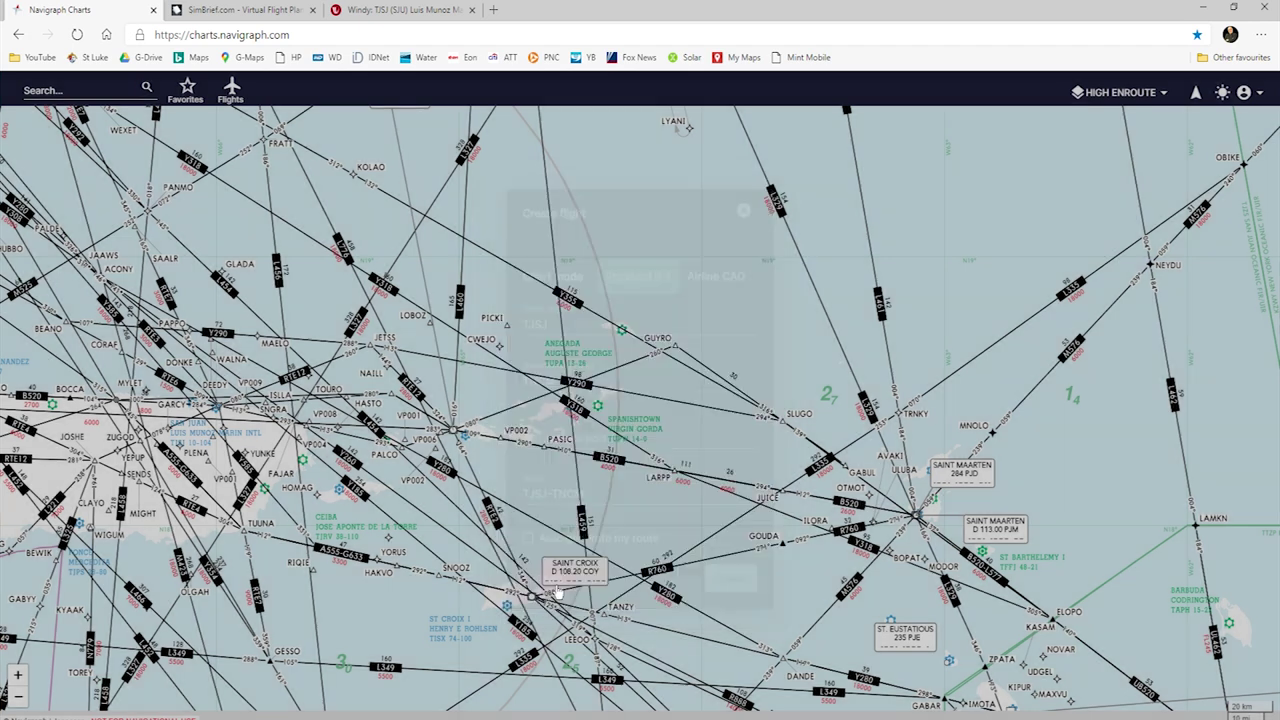
pyautogui.scroll(-3, 642, 400)
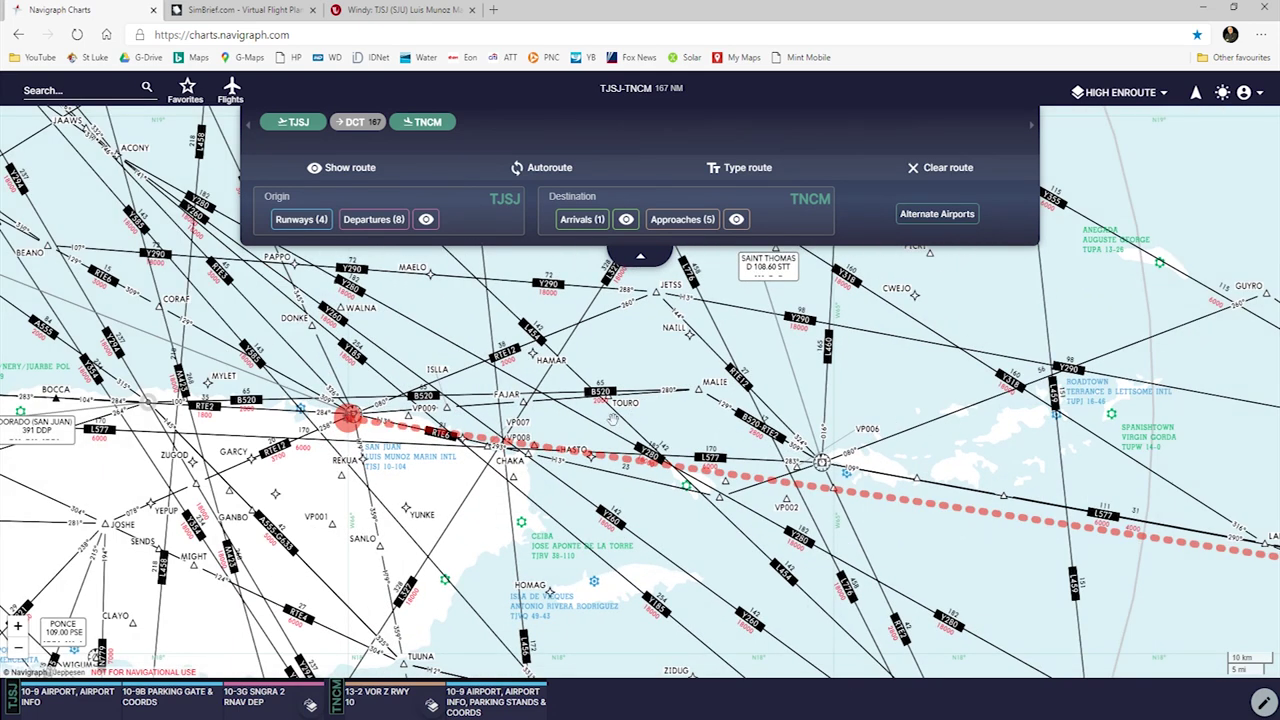
pyautogui.moveTo(697, 443); pyautogui.dragTo(532, 431)
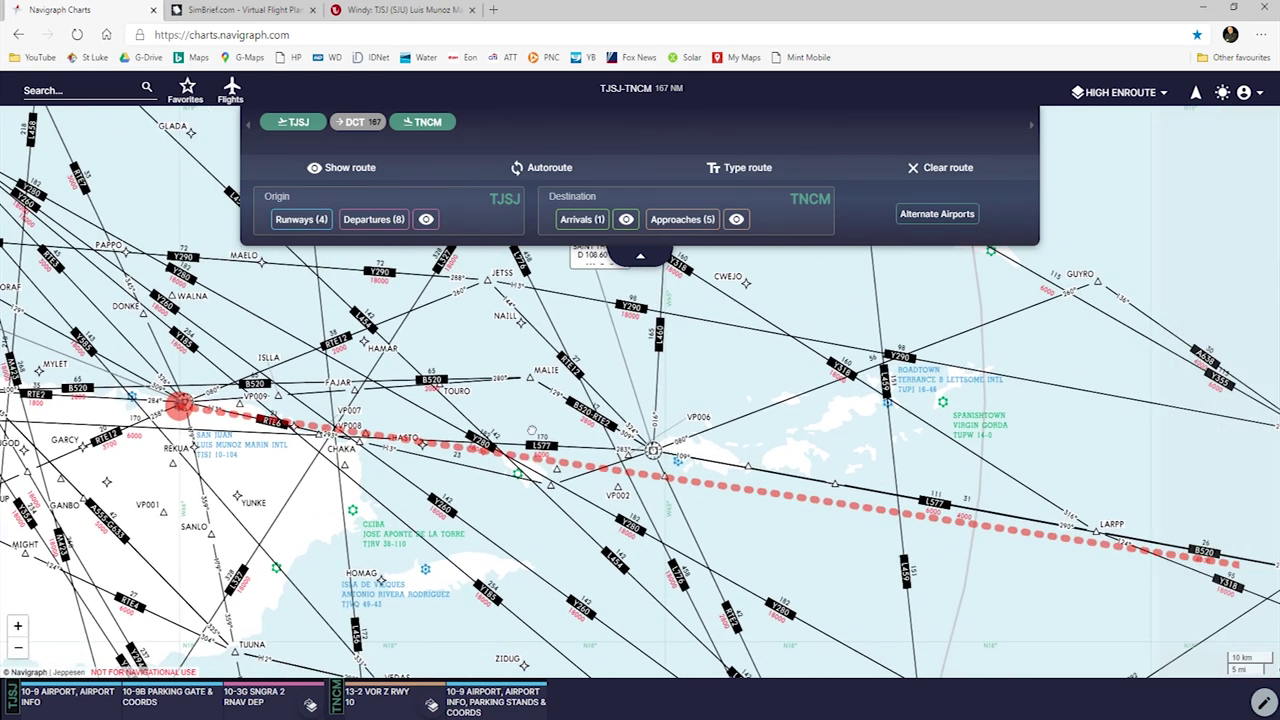
# Step: Set runway 08 as the departure runway for origin TJSJ
pyautogui.scroll(-2, 622, 433)
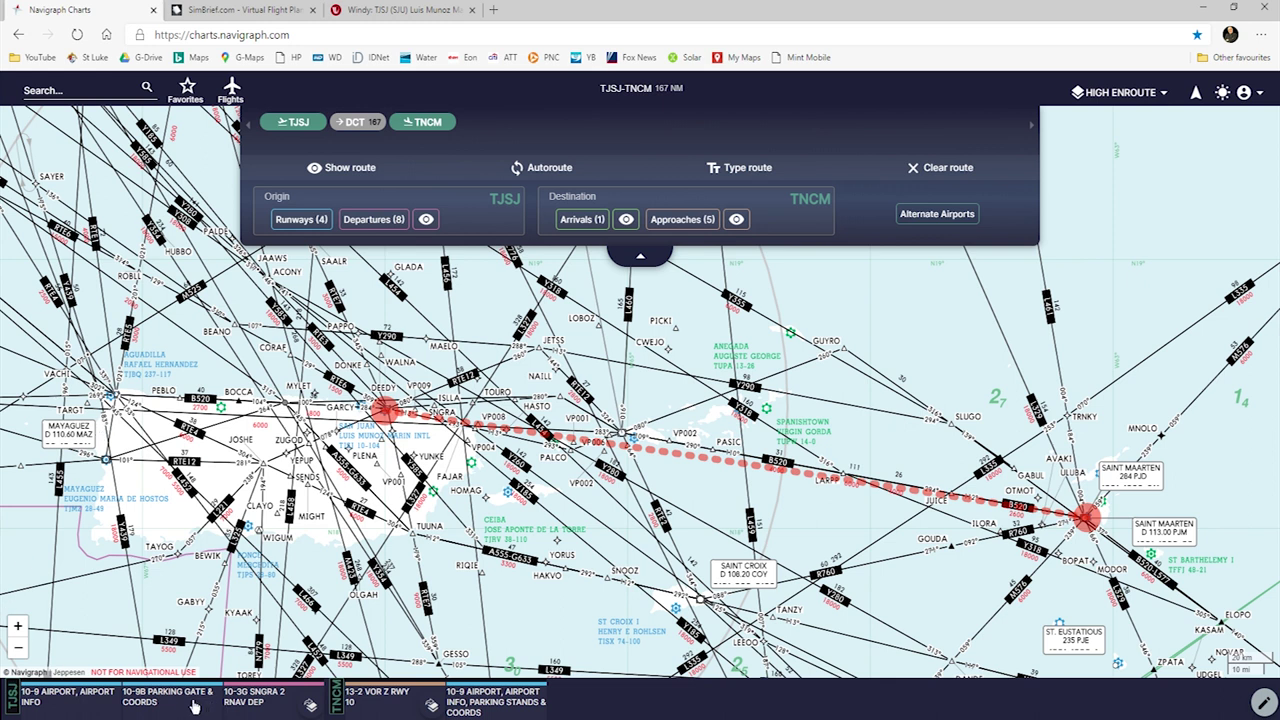
pyautogui.click(310, 224)
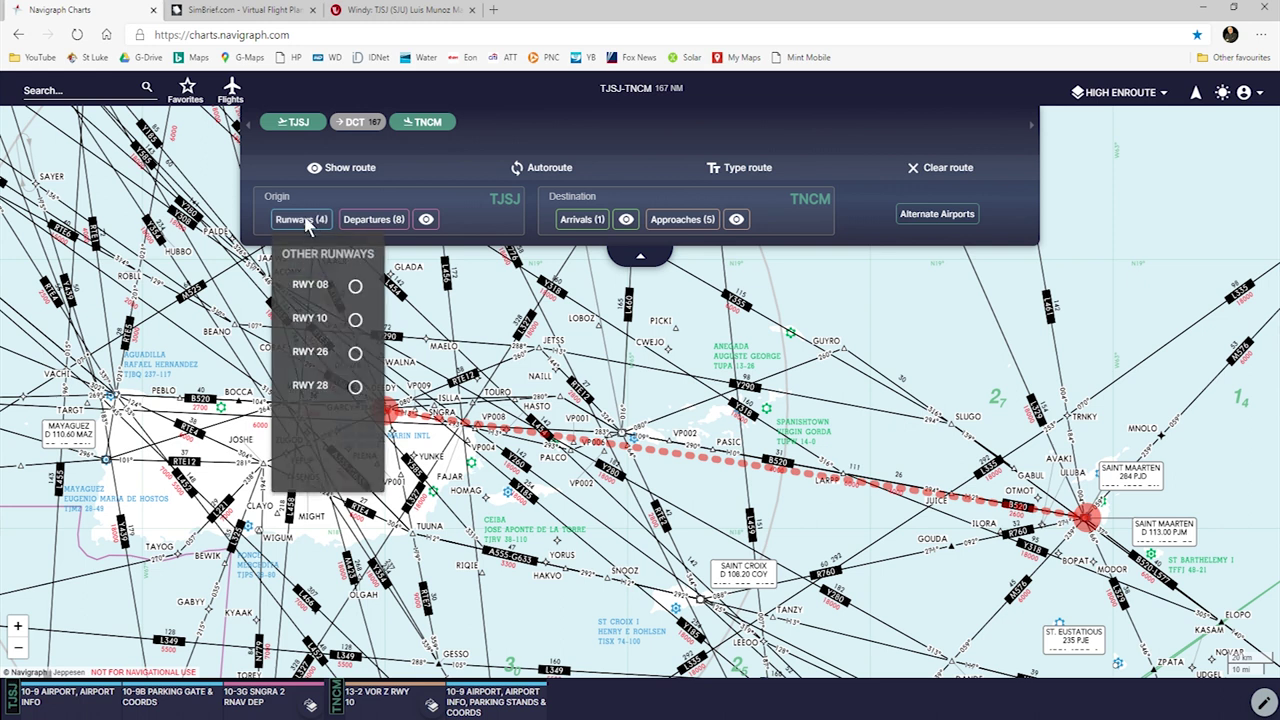
pyautogui.click(355, 287)
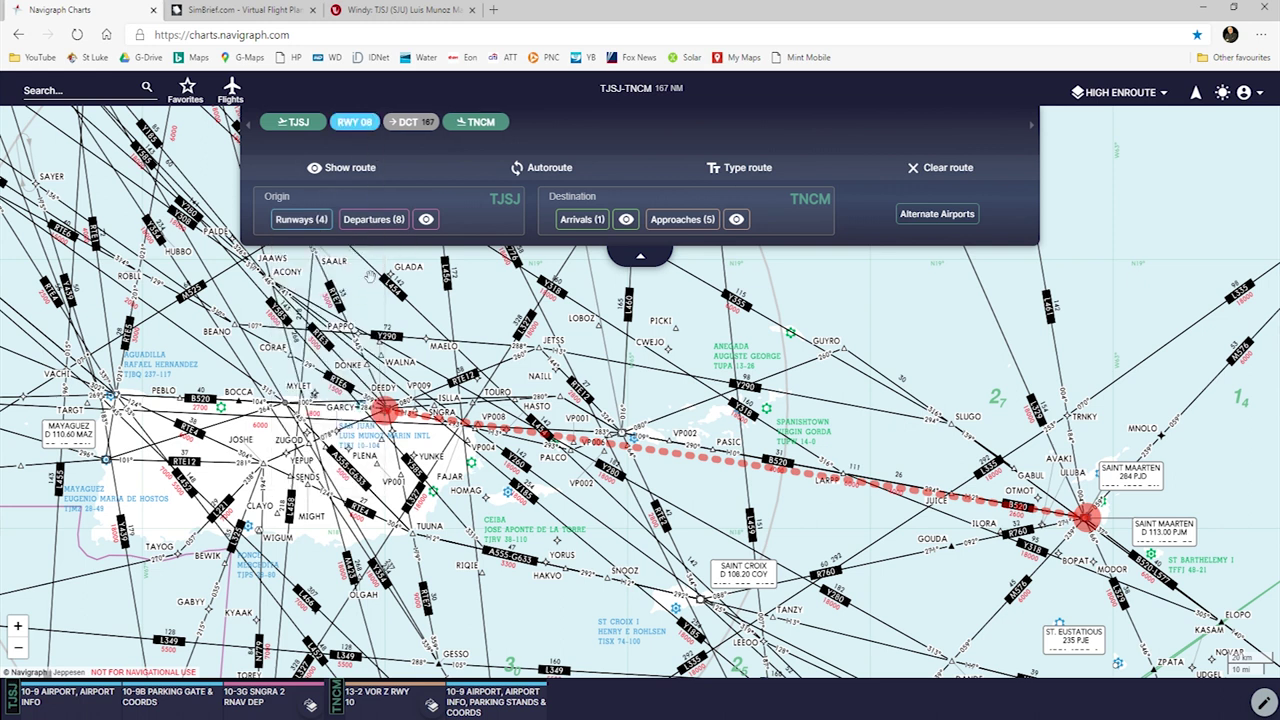
# Step: Add waypoint SNGRA to the route and insert waypoint VP007 after it
pyautogui.scroll(3, 460, 418)
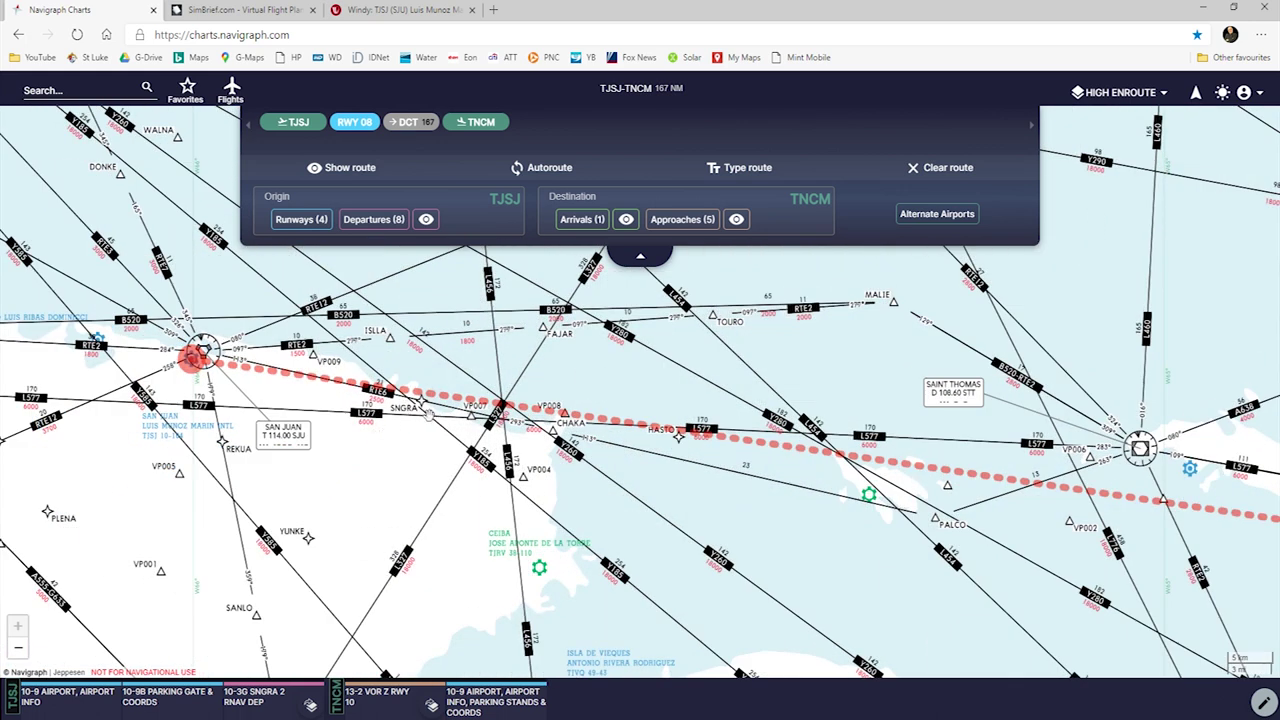
pyautogui.click(424, 405)
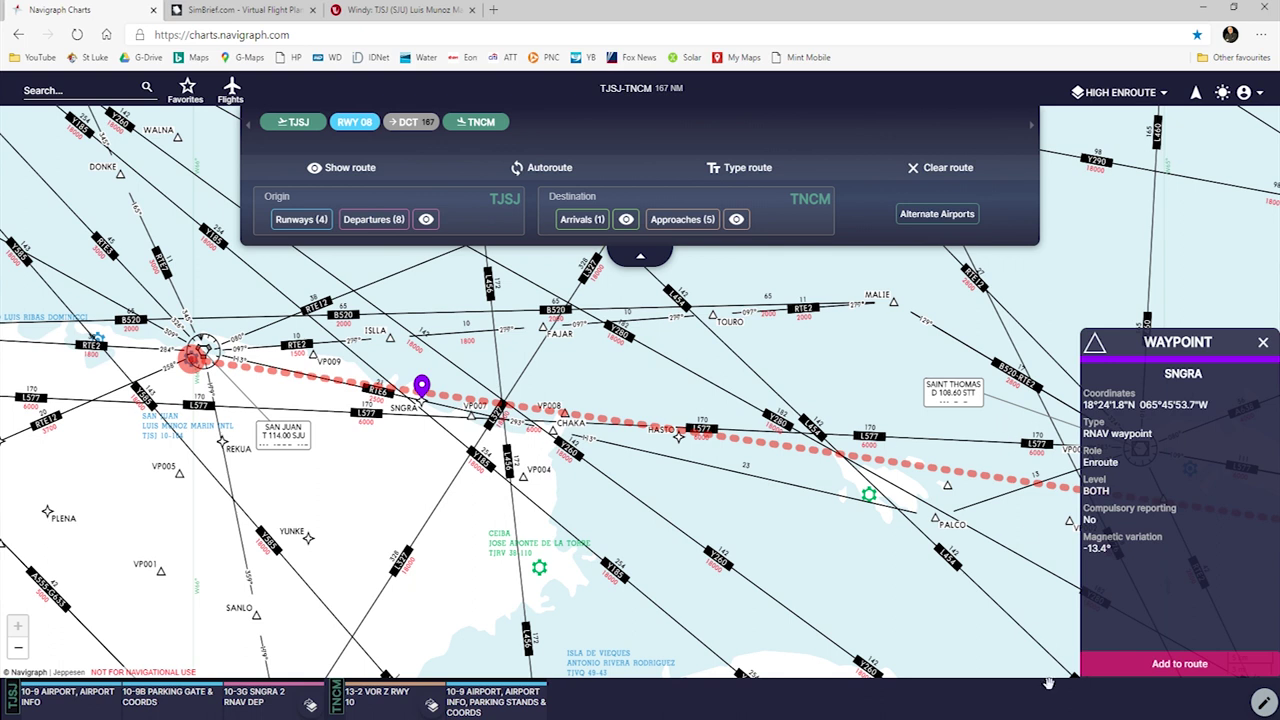
pyautogui.click(1172, 670)
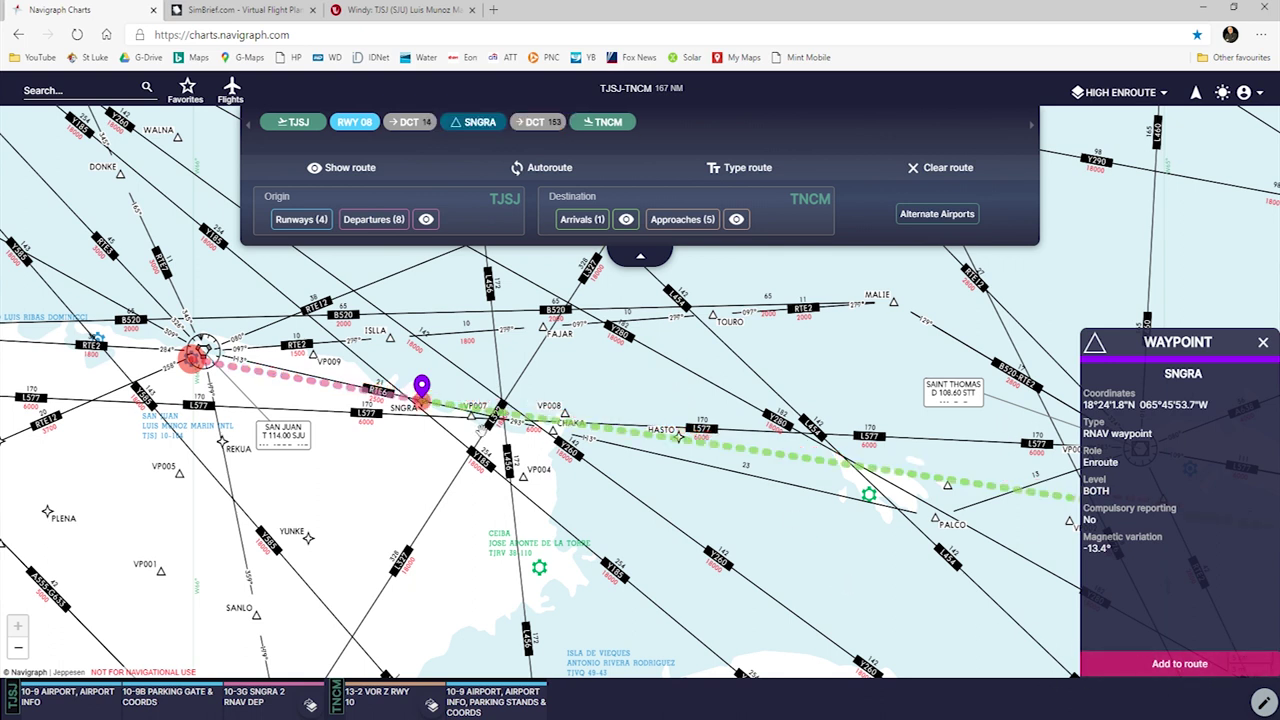
pyautogui.click(472, 410)
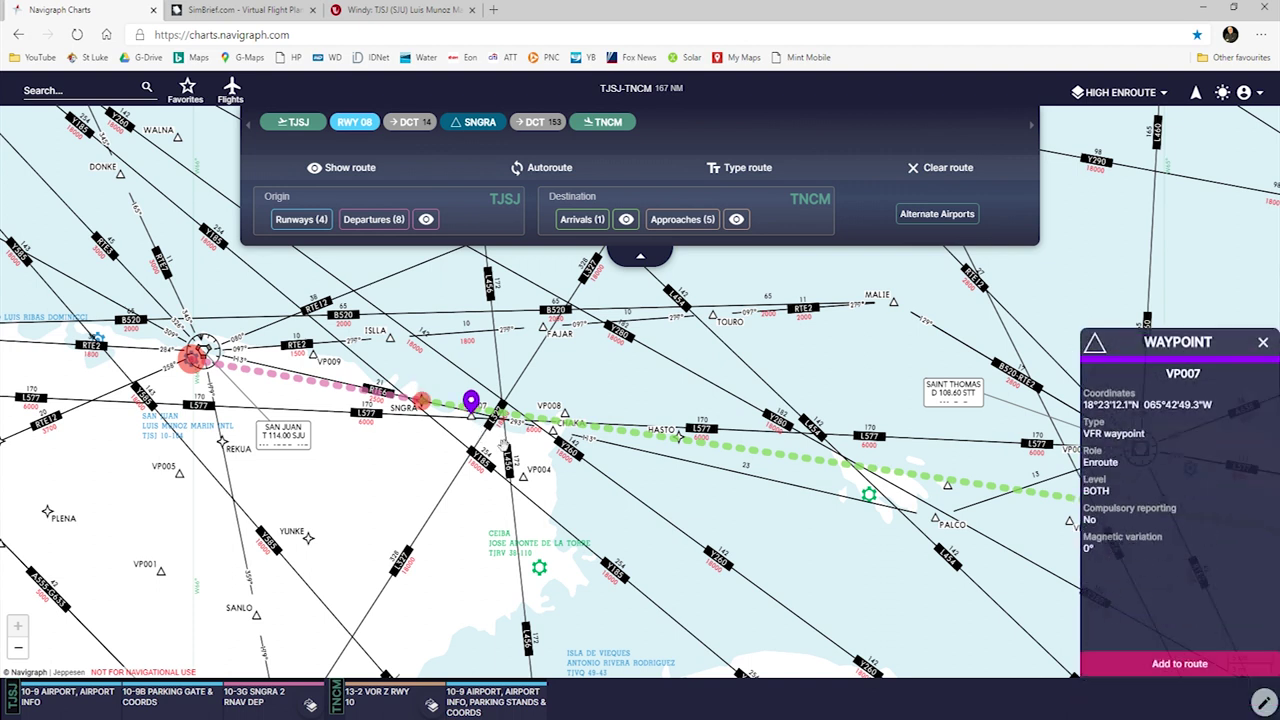
pyautogui.click(1185, 666)
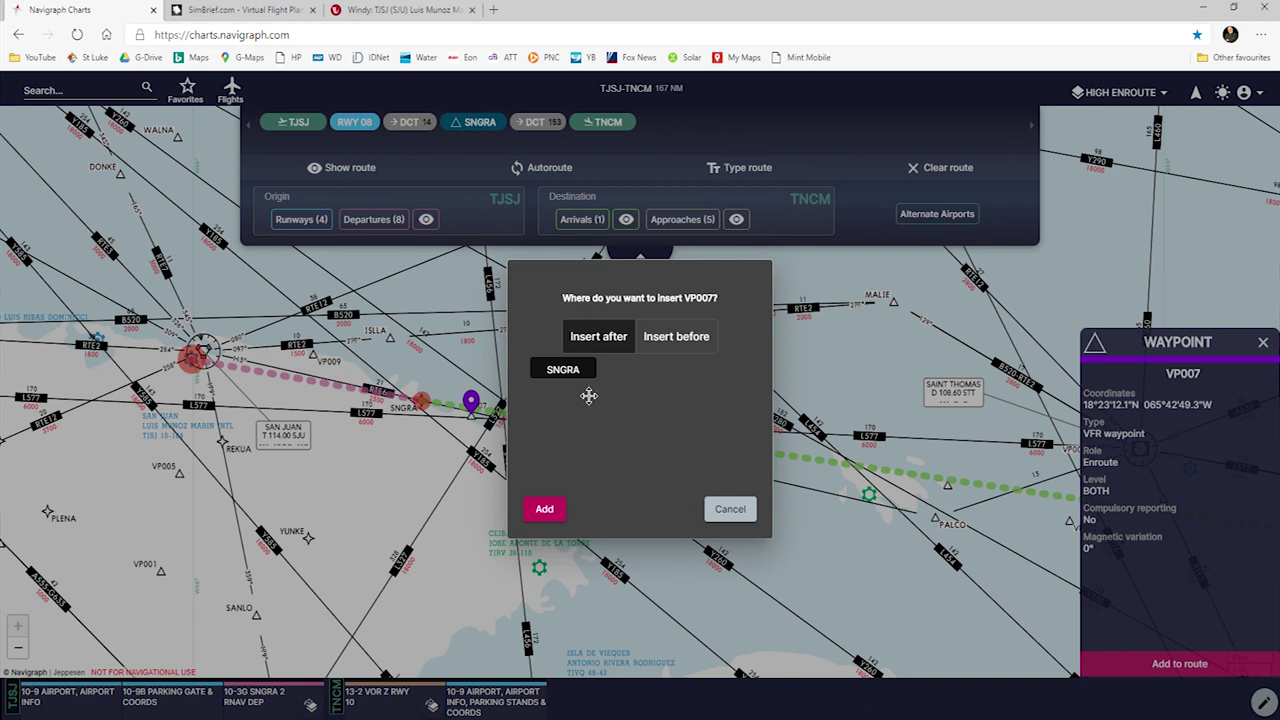
pyautogui.click(544, 512)
# Step: Insert the Saint Thomas VOR/DME (STT) into the route after VP007
pyautogui.moveTo(821, 538); pyautogui.dragTo(550, 547)
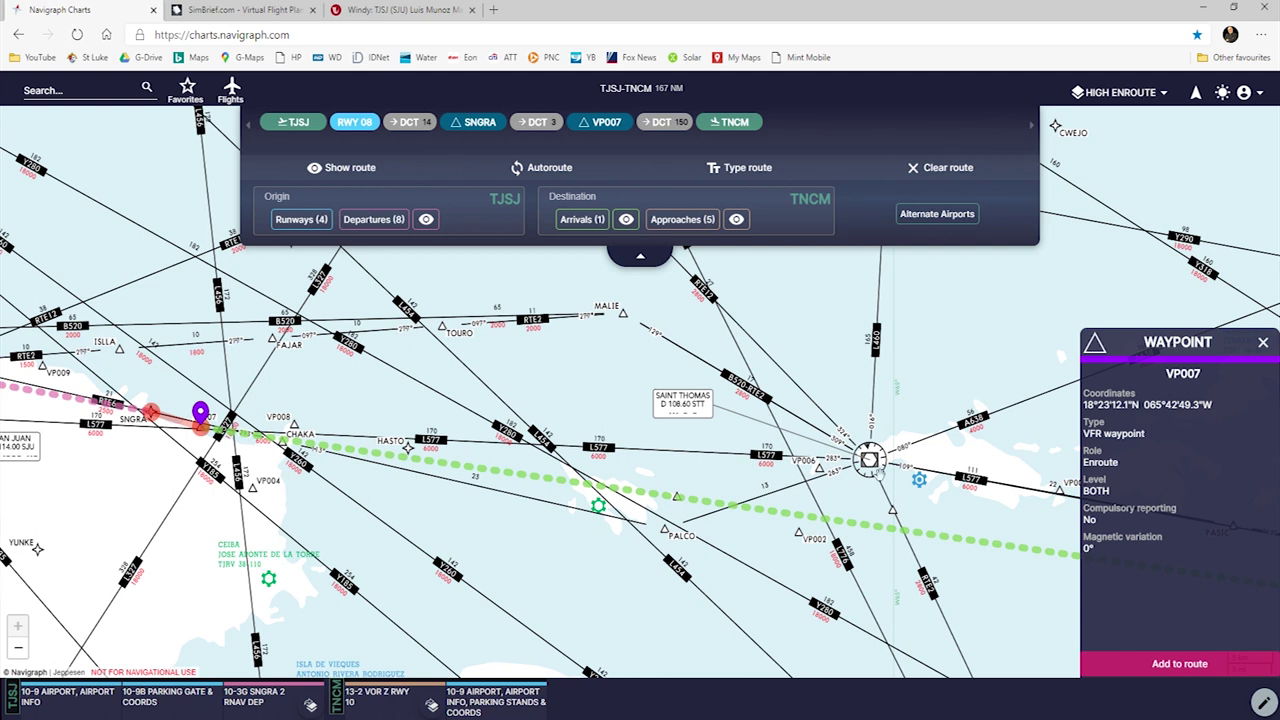
pyautogui.click(877, 472)
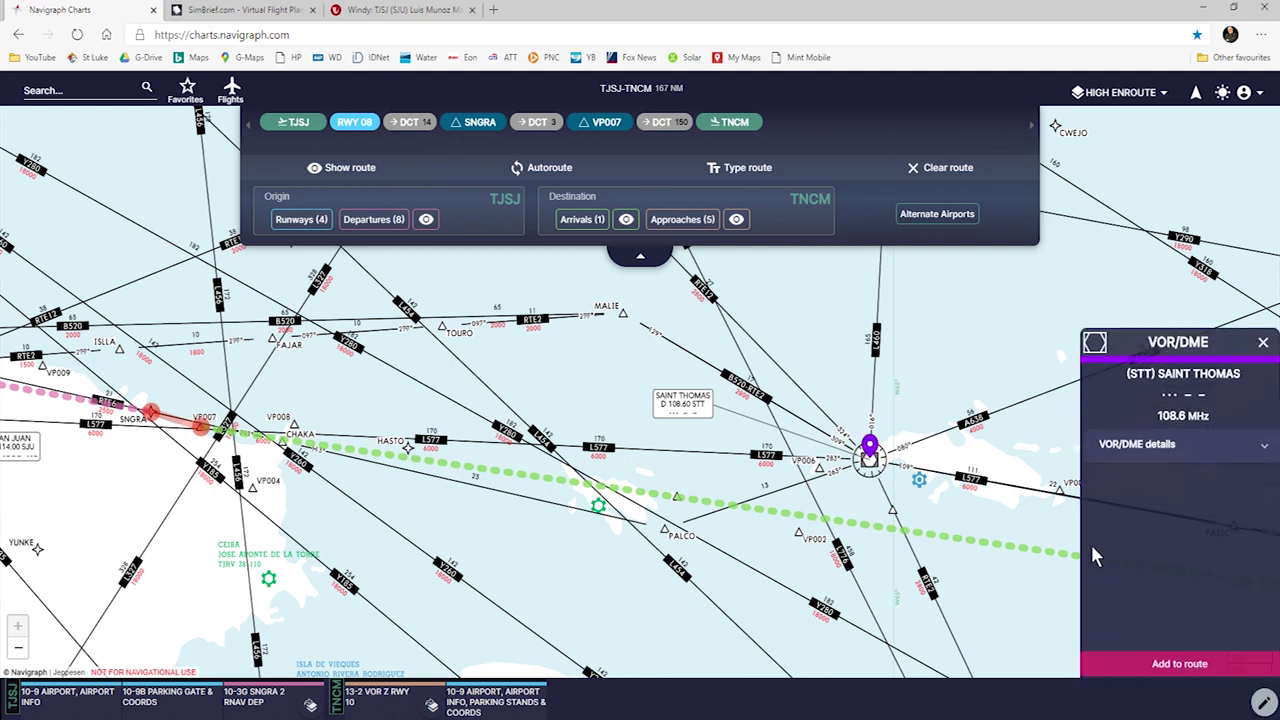
pyautogui.click(1200, 665)
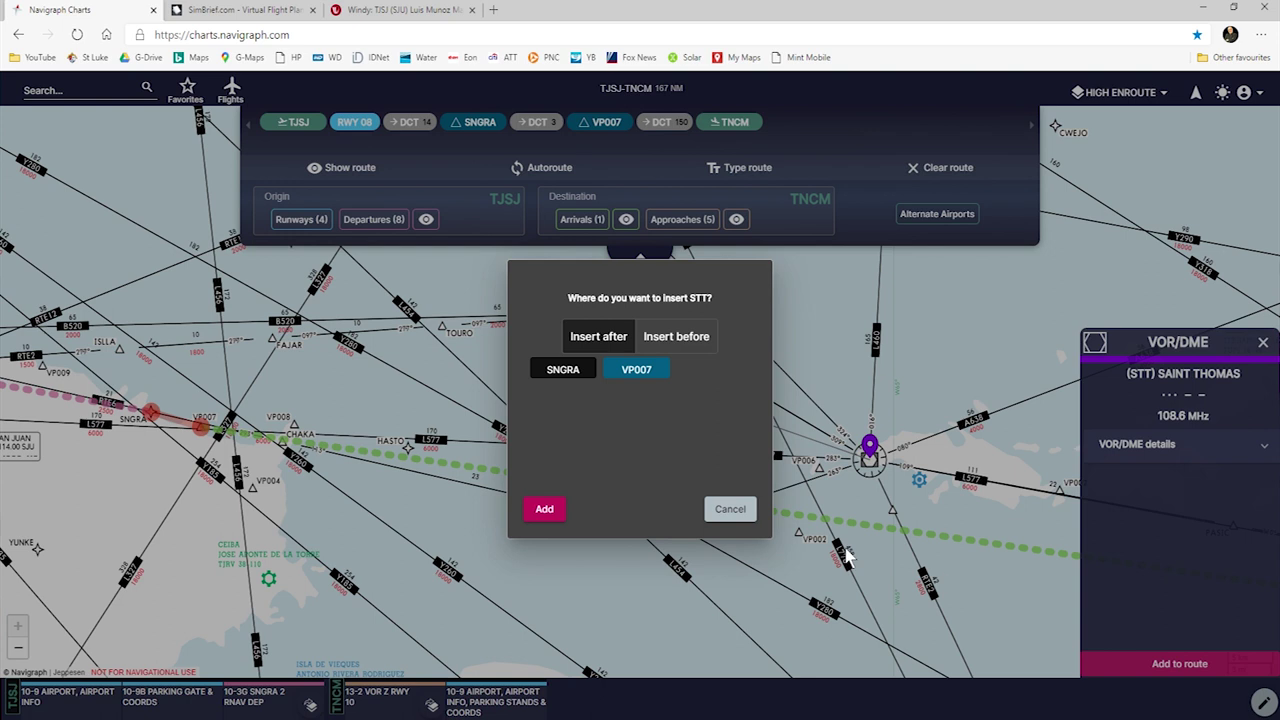
pyautogui.click(564, 372)
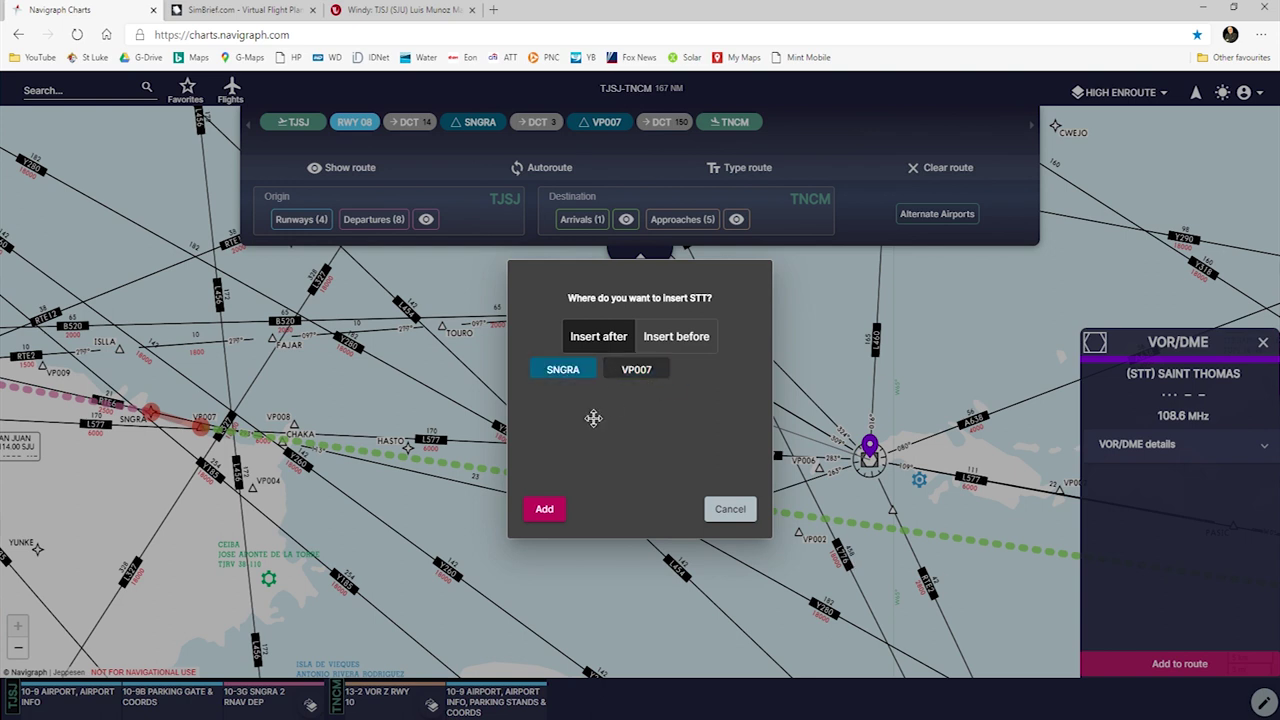
pyautogui.click(545, 510)
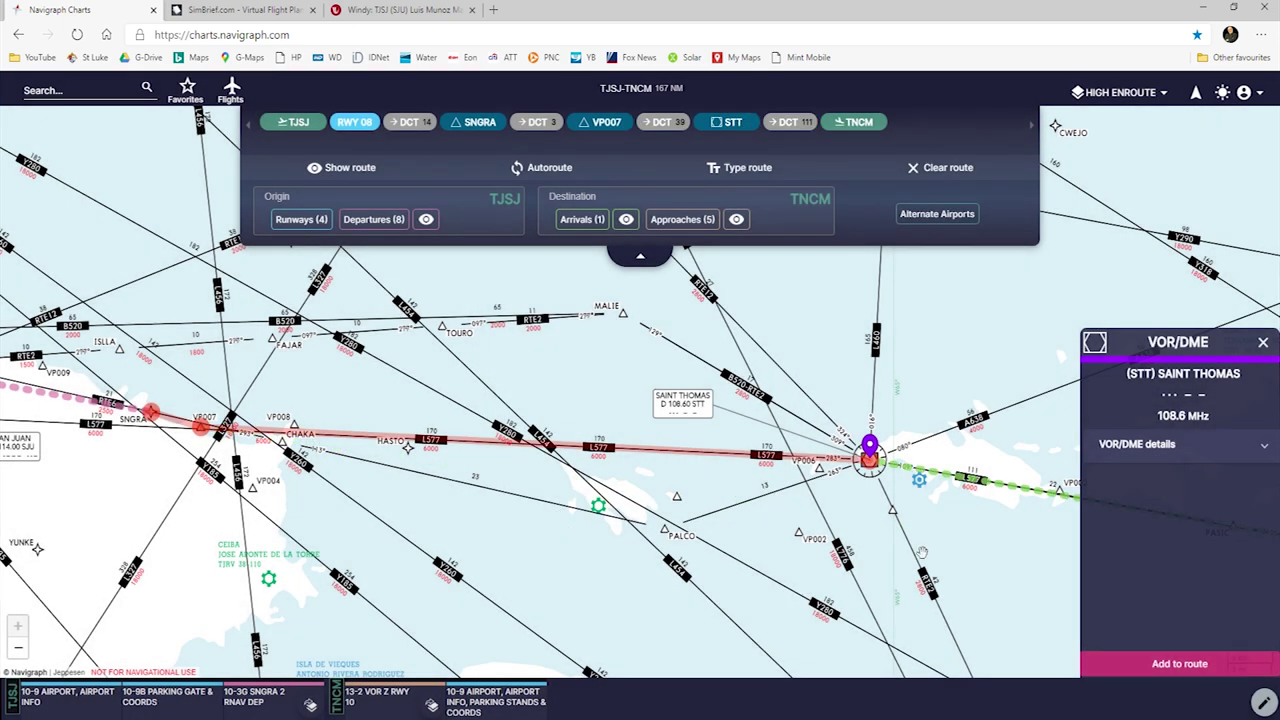
# Step: Insert waypoint PASIC, southeast of Saint Thomas, into the route after STT
pyautogui.moveTo(903, 519); pyautogui.dragTo(528, 426)
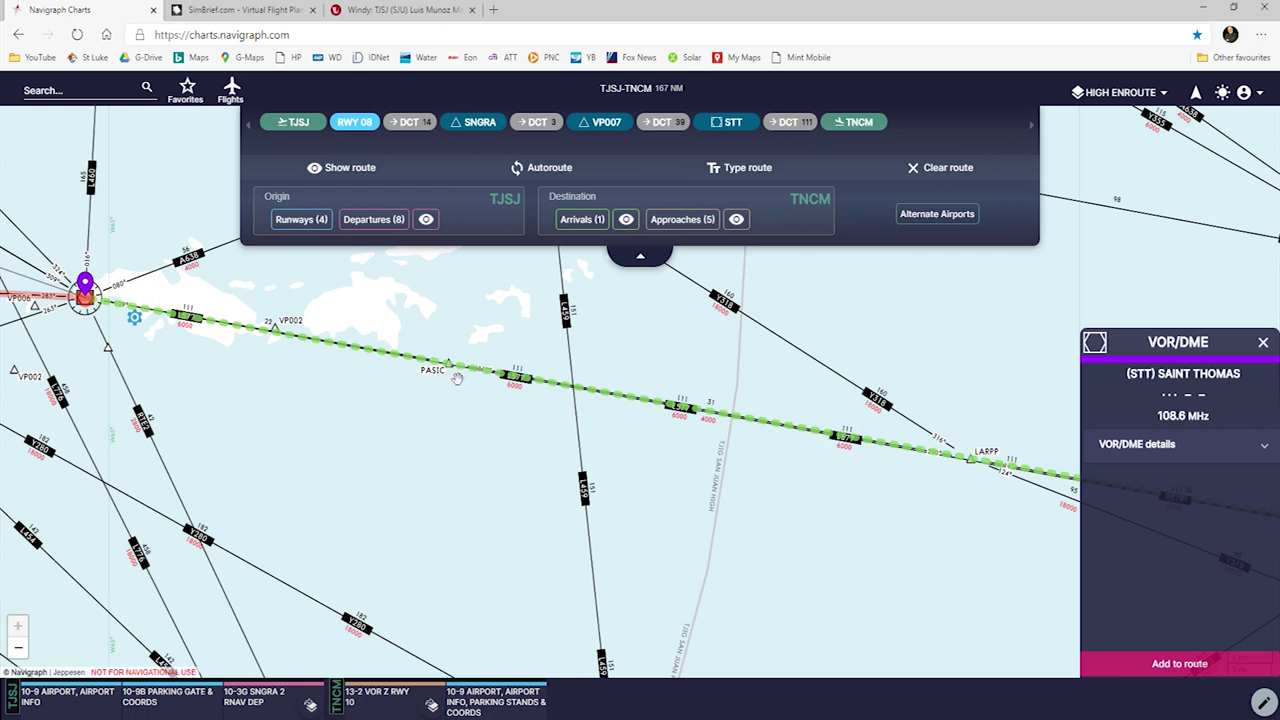
pyautogui.click(452, 368)
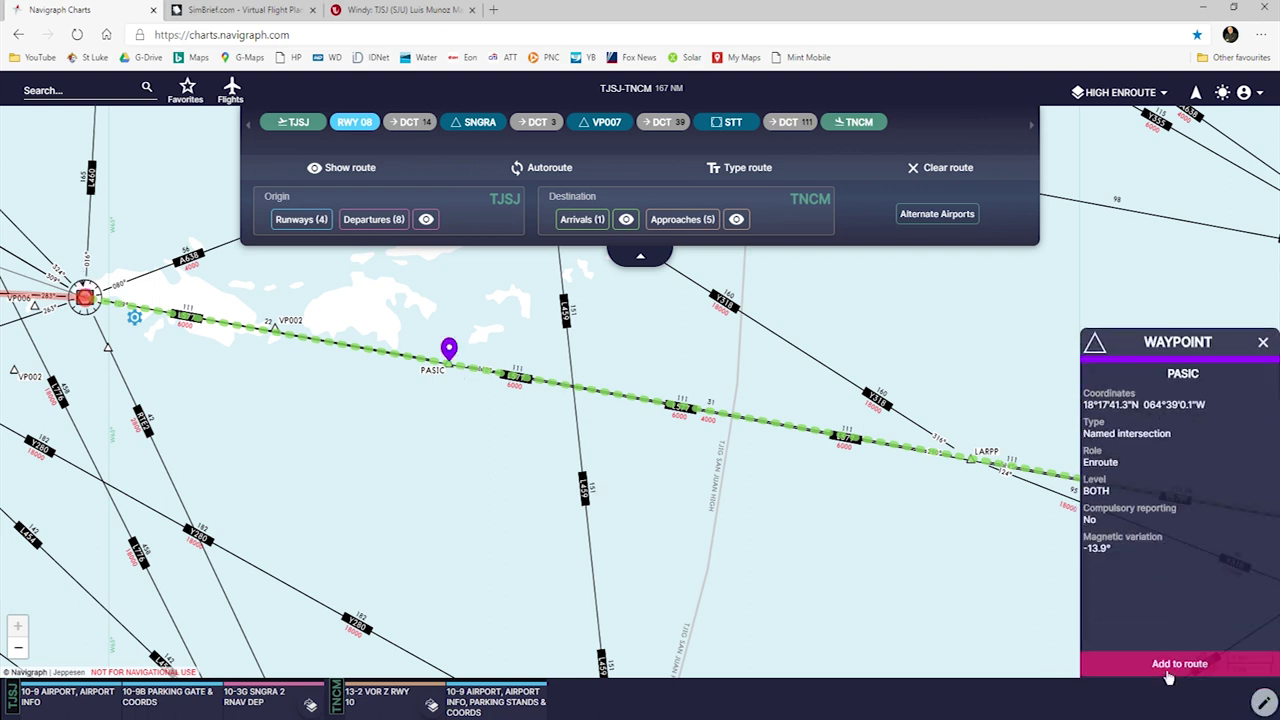
pyautogui.click(1168, 668)
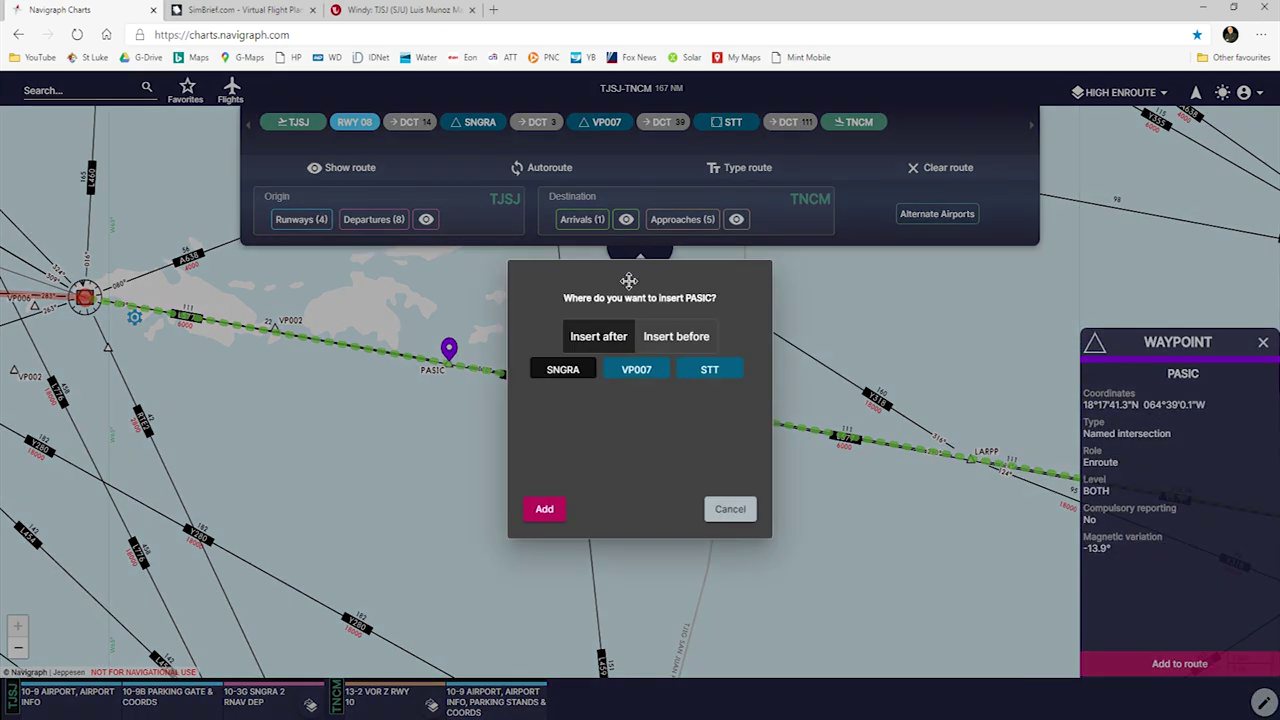
pyautogui.click(724, 386)
pyautogui.click(560, 514)
# Step: Insert waypoint LARPP into the route after PASIC
pyautogui.moveTo(868, 468); pyautogui.dragTo(664, 414)
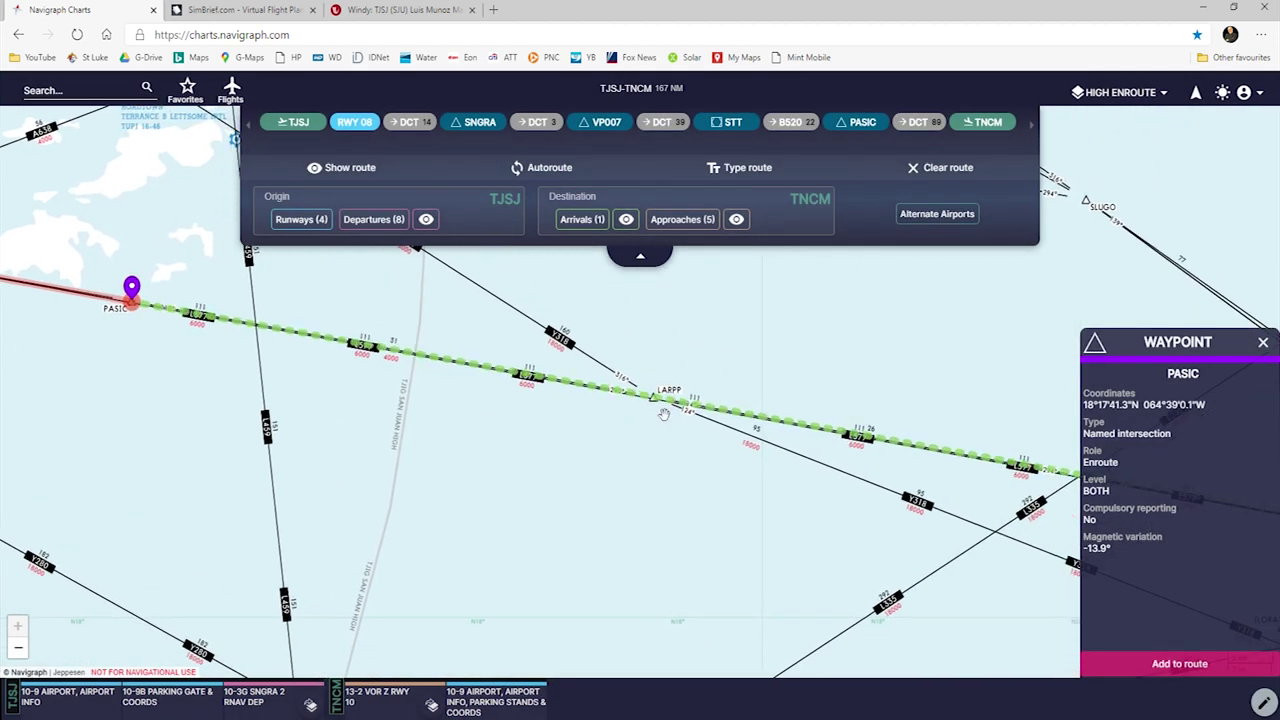
pyautogui.click(660, 413)
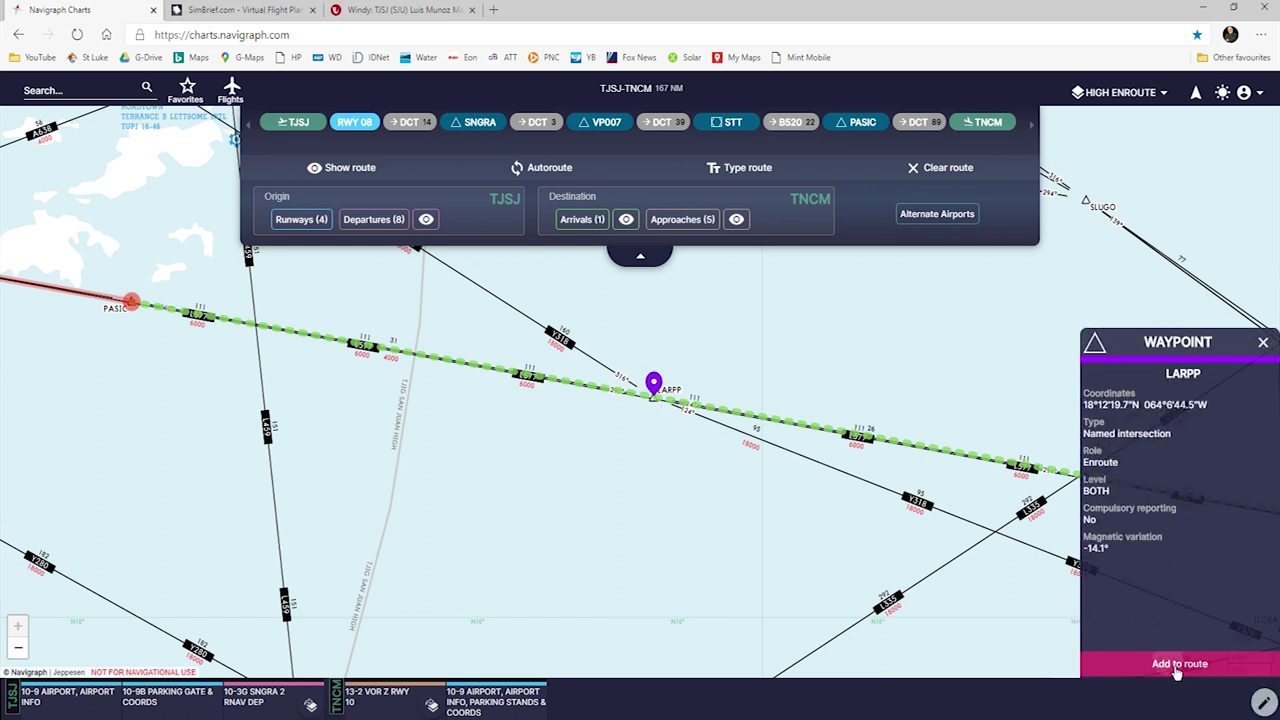
pyautogui.click(1170, 664)
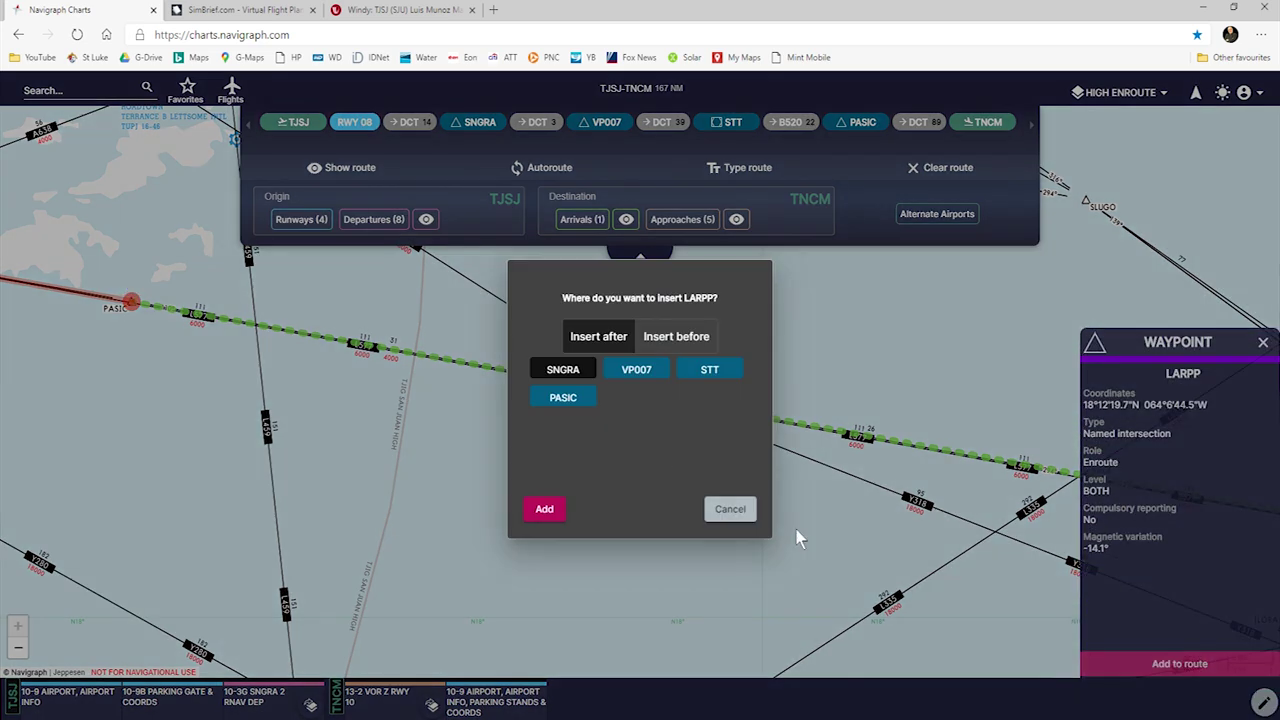
pyautogui.click(577, 409)
pyautogui.click(544, 509)
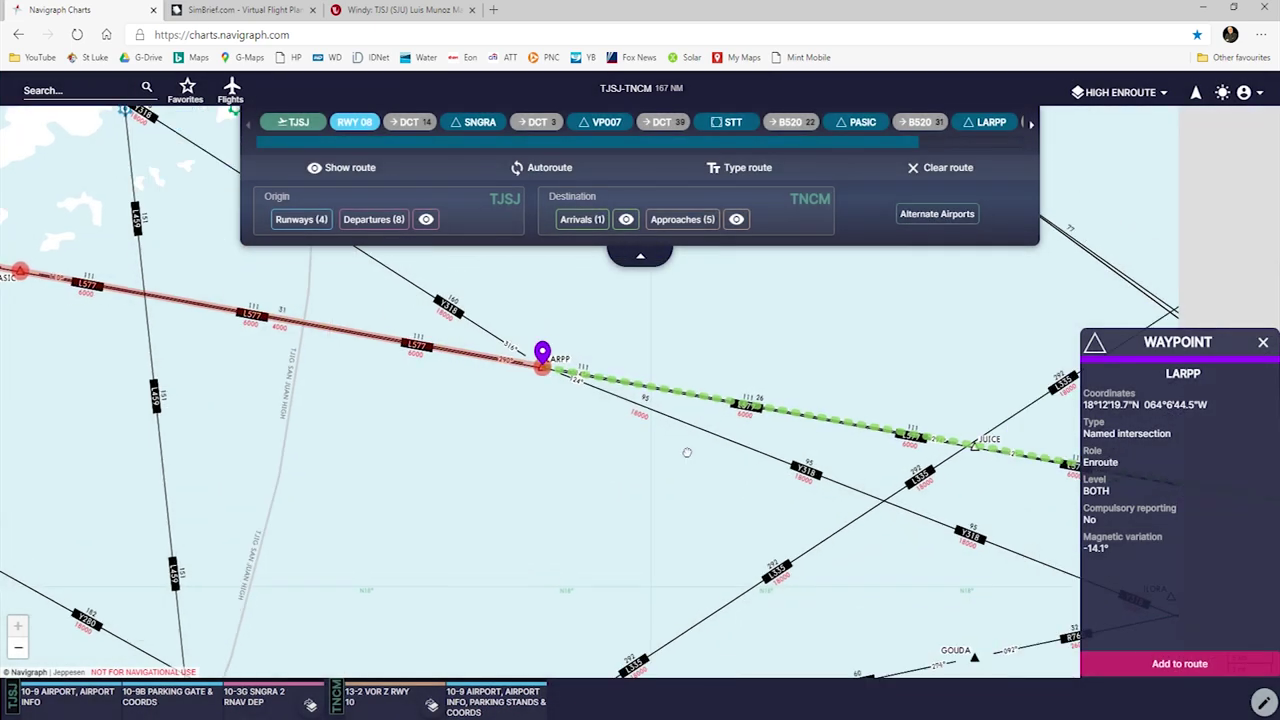
# Step: Insert waypoint JUICE into the route after LARPP
pyautogui.moveTo(687, 452); pyautogui.dragTo(268, 376)
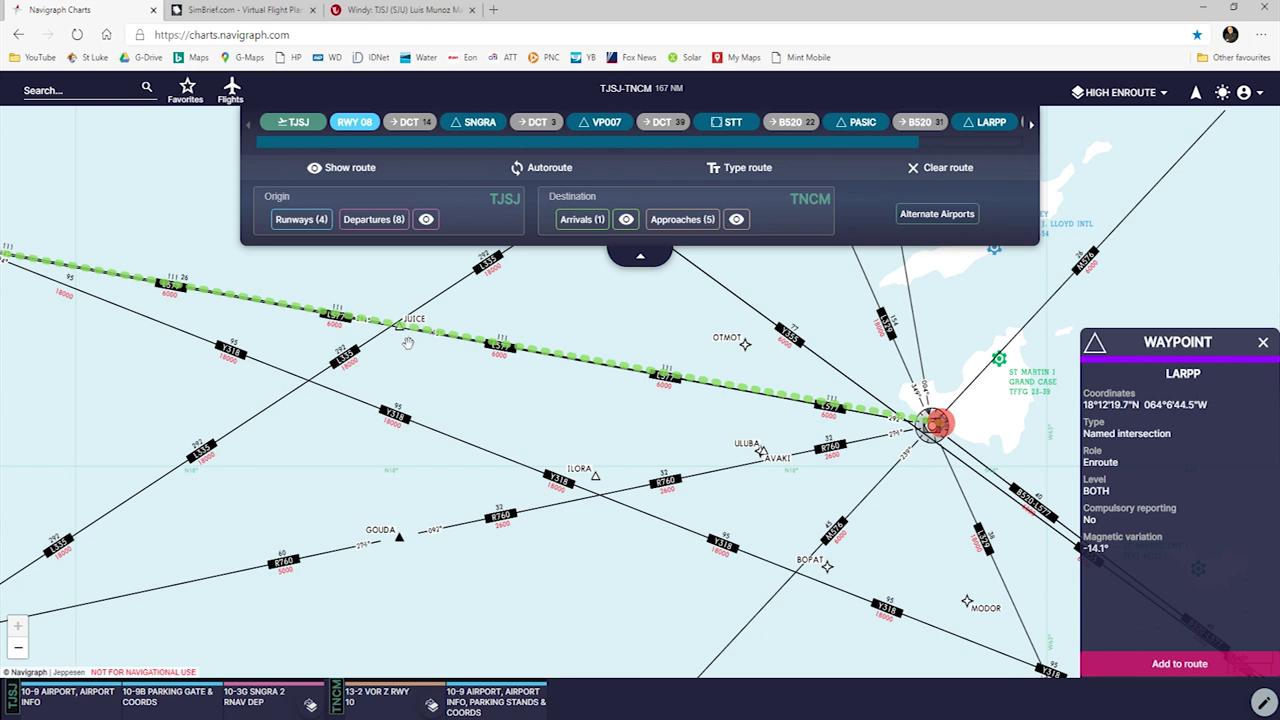
pyautogui.click(408, 343)
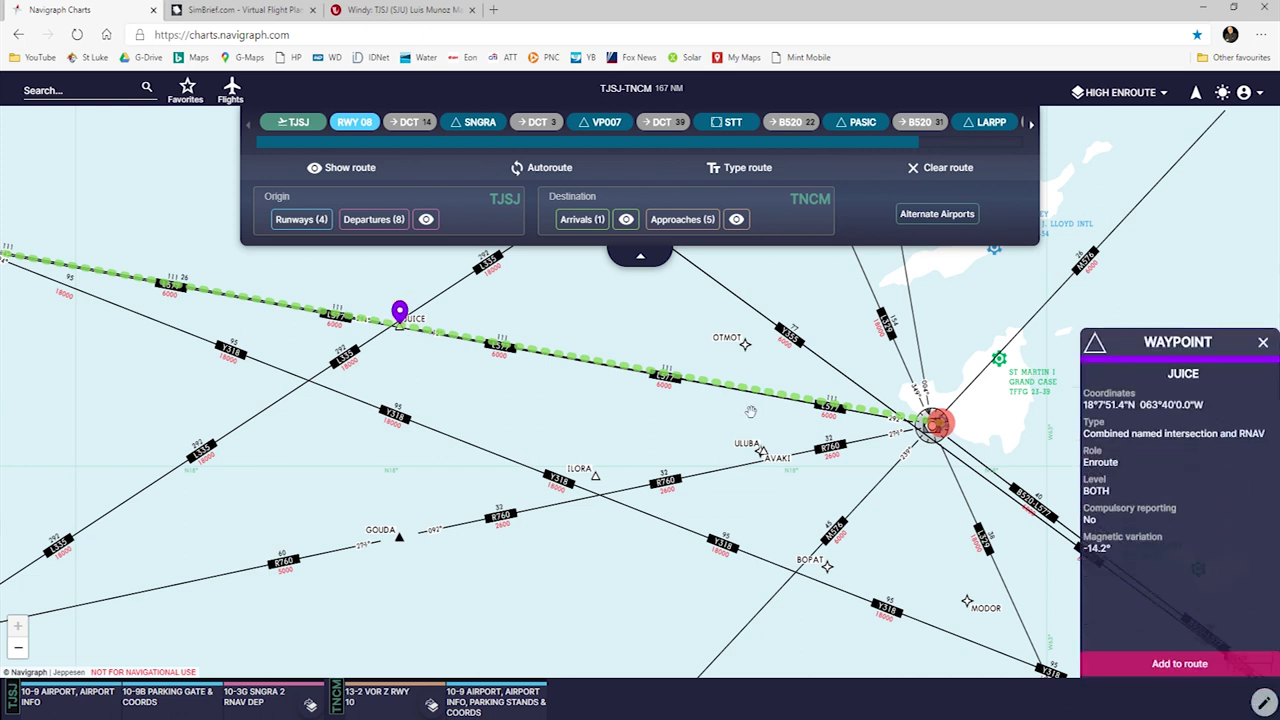
pyautogui.click(1192, 666)
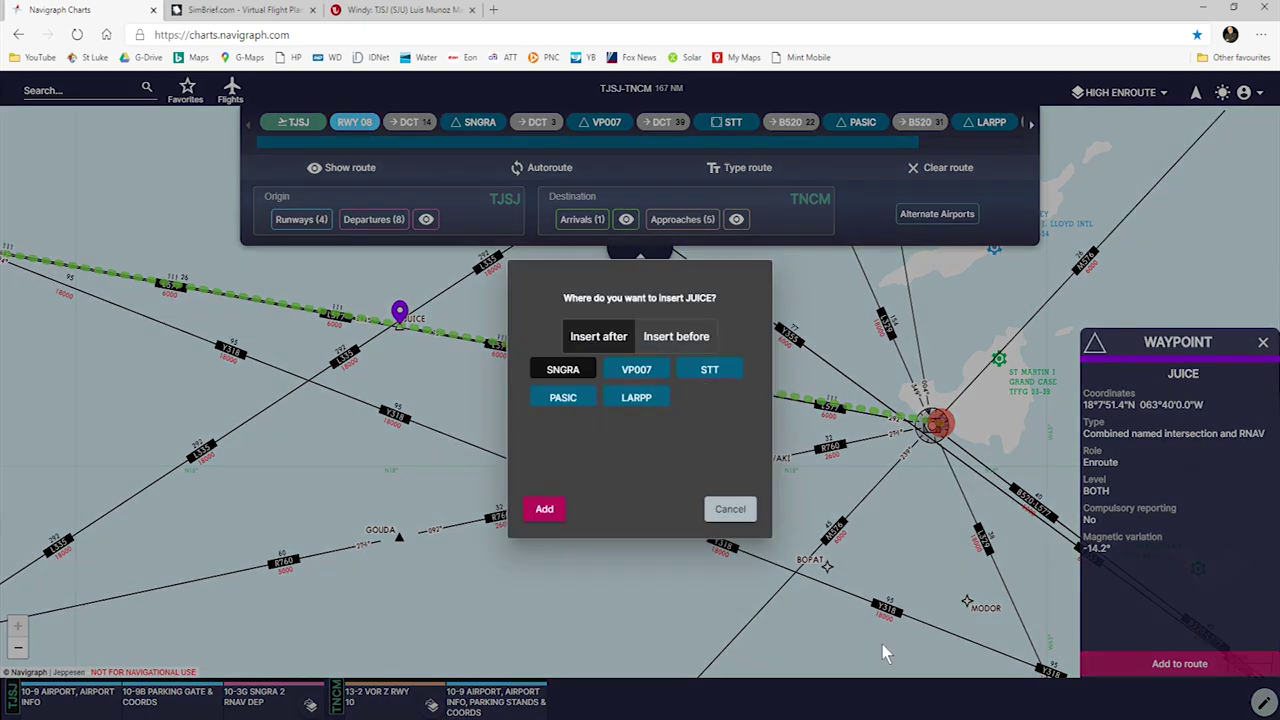
pyautogui.click(628, 402)
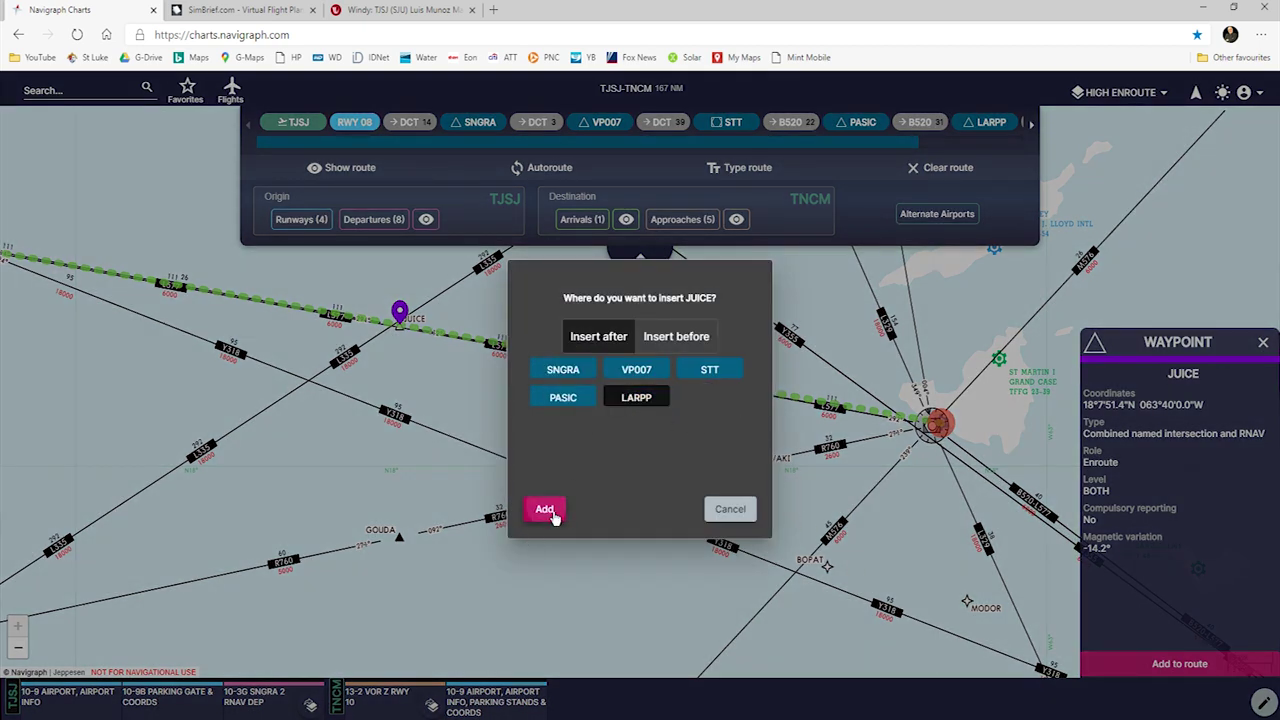
pyautogui.click(554, 514)
# Step: Overlay TNCM chart 13-2 VOR Z RWY 10 on the enroute map, examine the approach fixes around ULUBA, and remove the overlay
pyautogui.moveTo(814, 451); pyautogui.dragTo(547, 497)
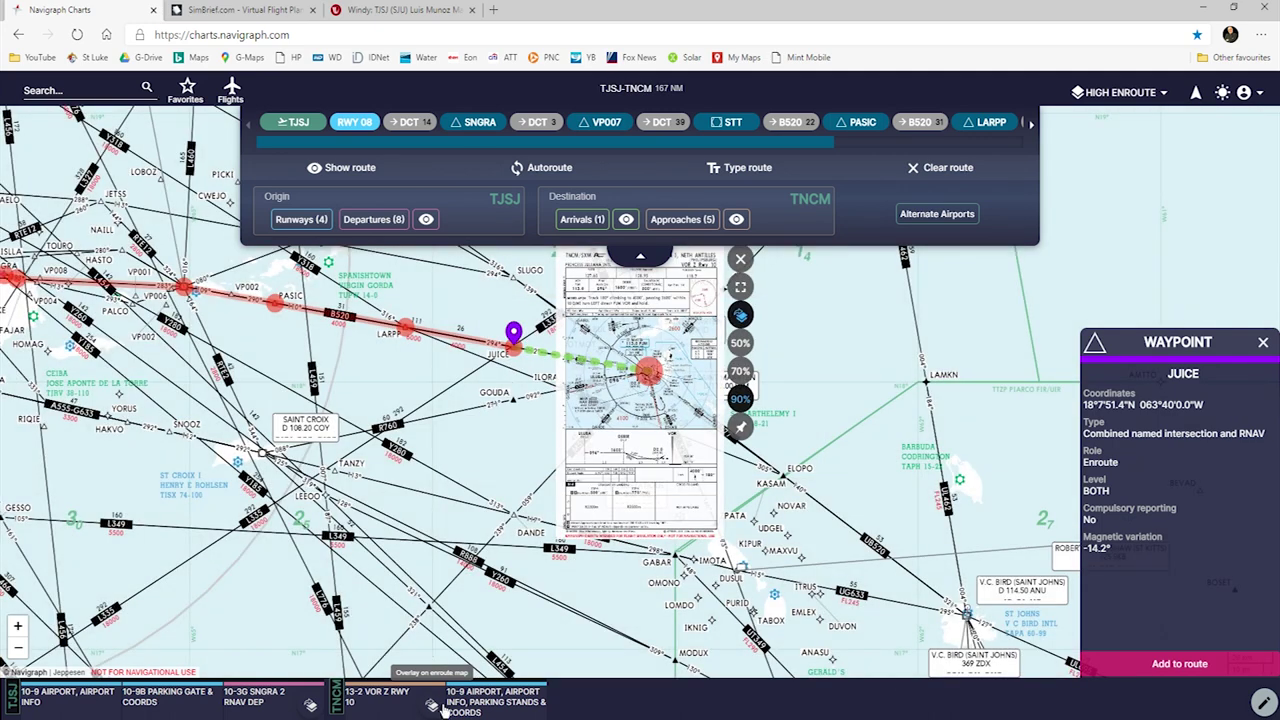
pyautogui.scroll(2, 604, 472)
pyautogui.scroll(2, 612, 555)
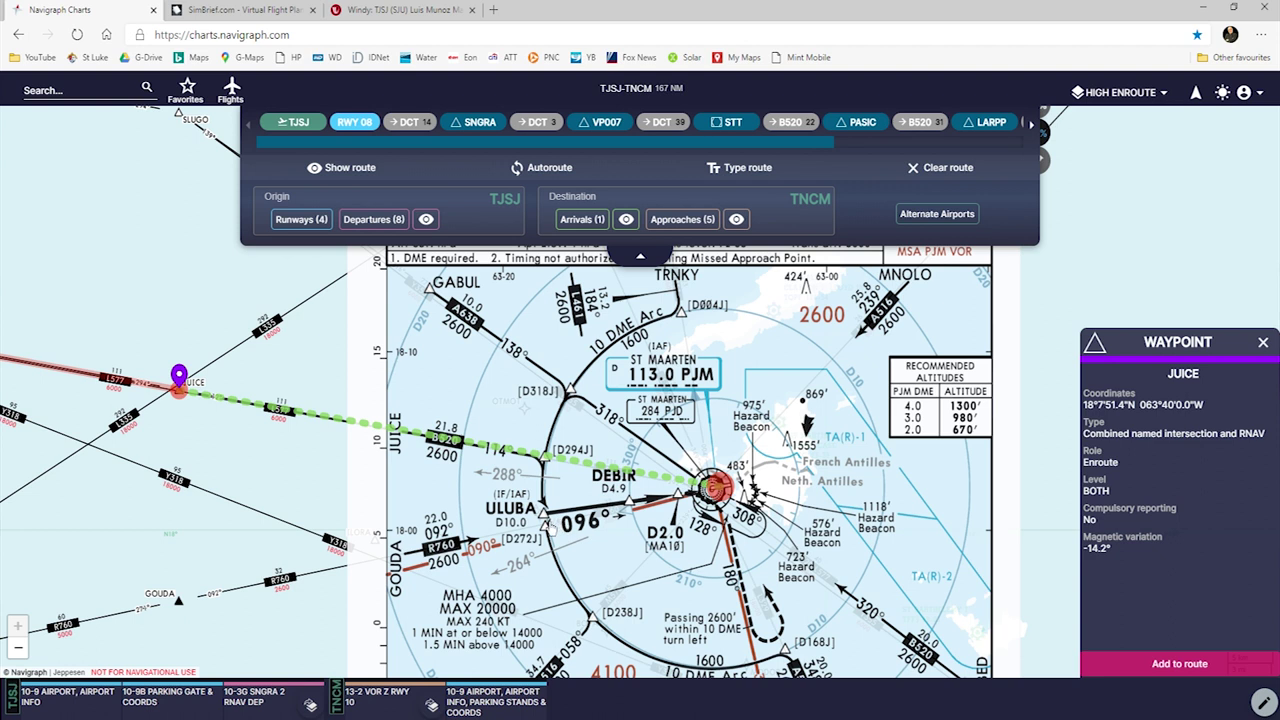
pyautogui.moveTo(549, 527); pyautogui.dragTo(599, 466)
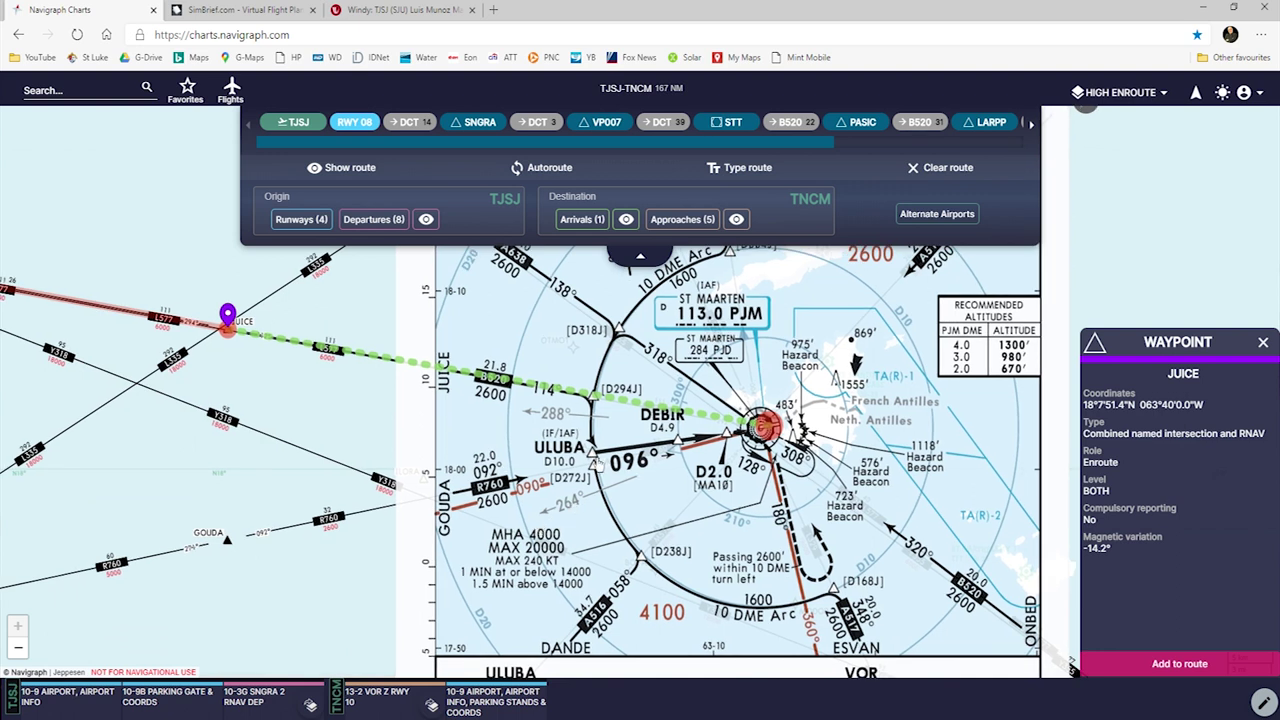
pyautogui.scroll(-3, 848, 400)
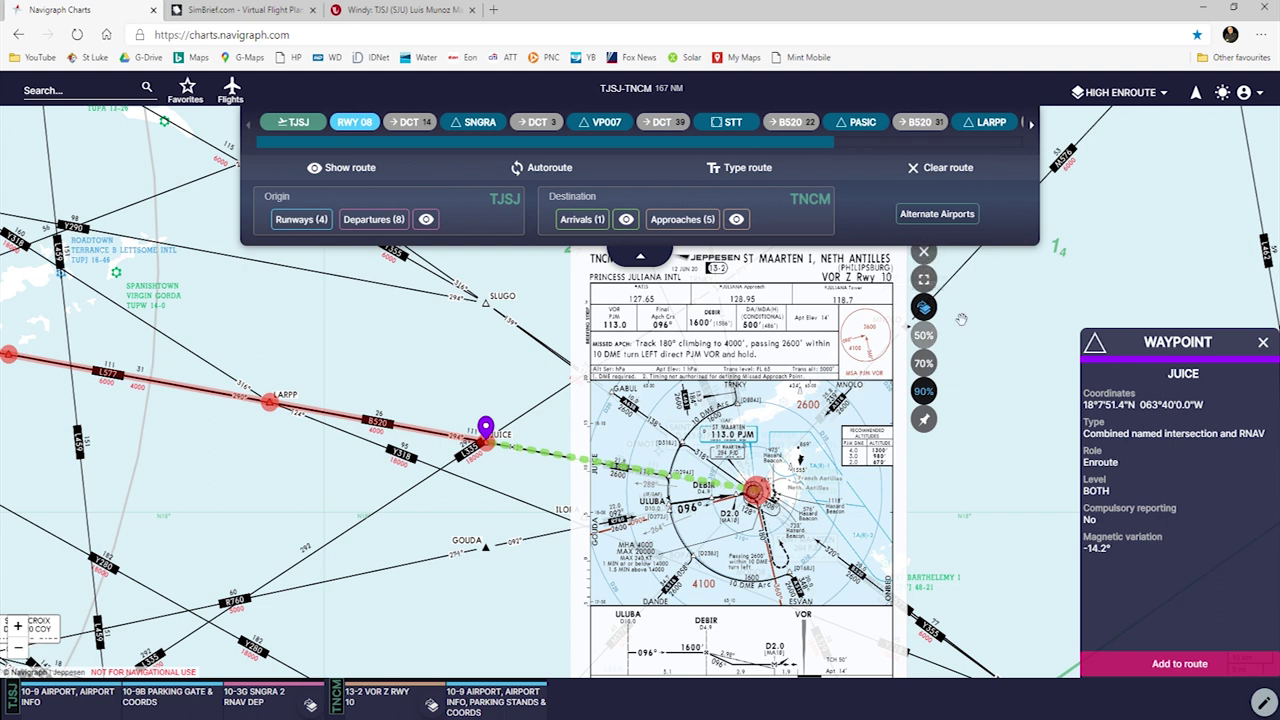
pyautogui.click(926, 254)
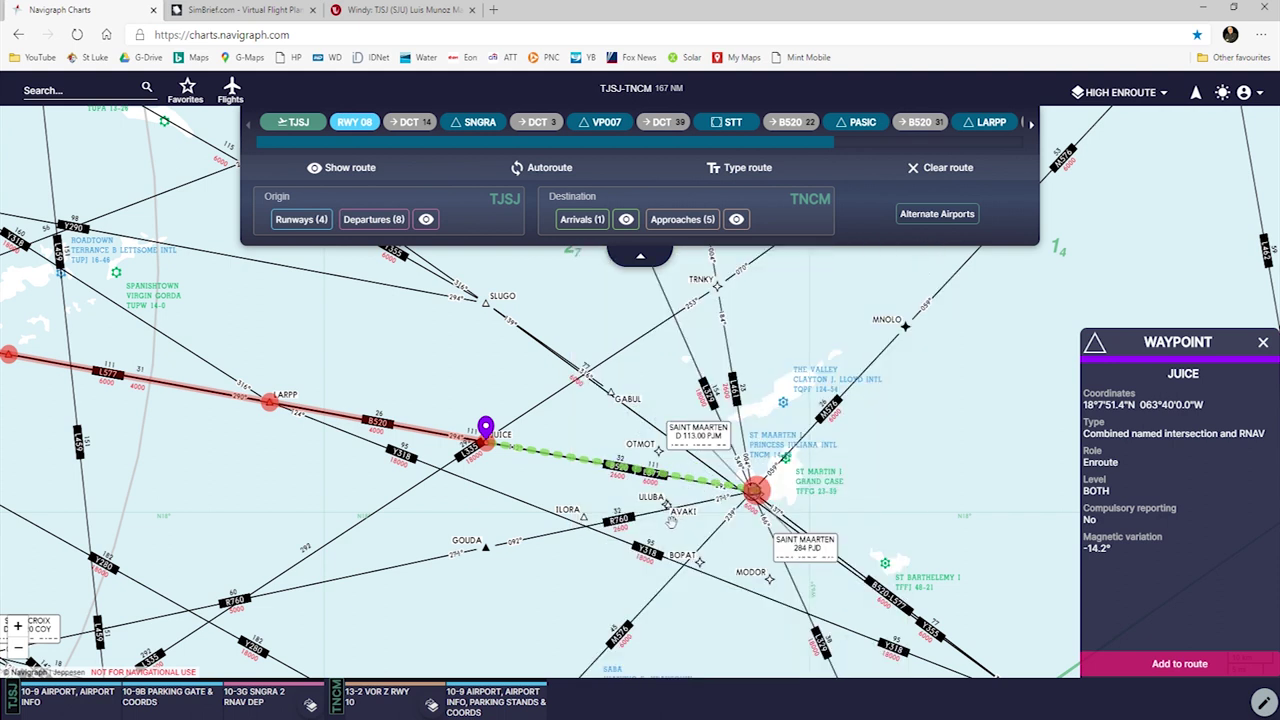
# Step: Insert waypoint ULUBA, west of Saint Maarten, into the route after JUICE
pyautogui.scroll(2, 673, 517)
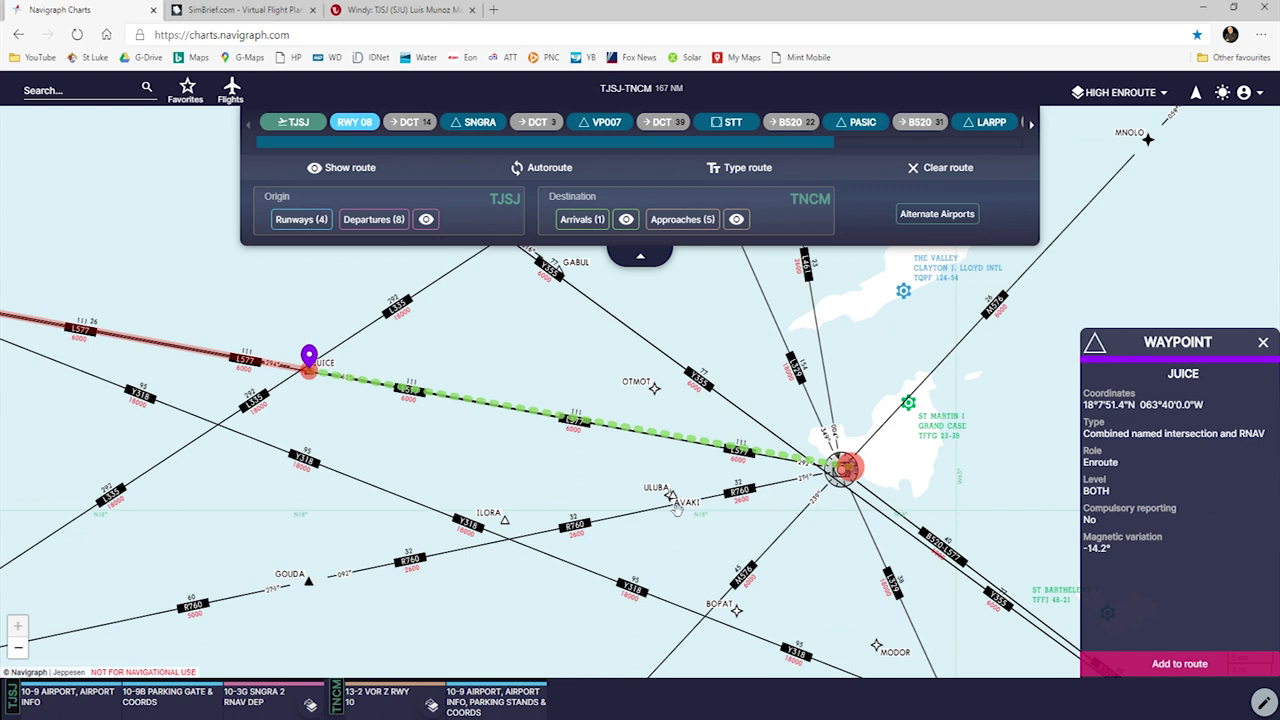
pyautogui.click(675, 509)
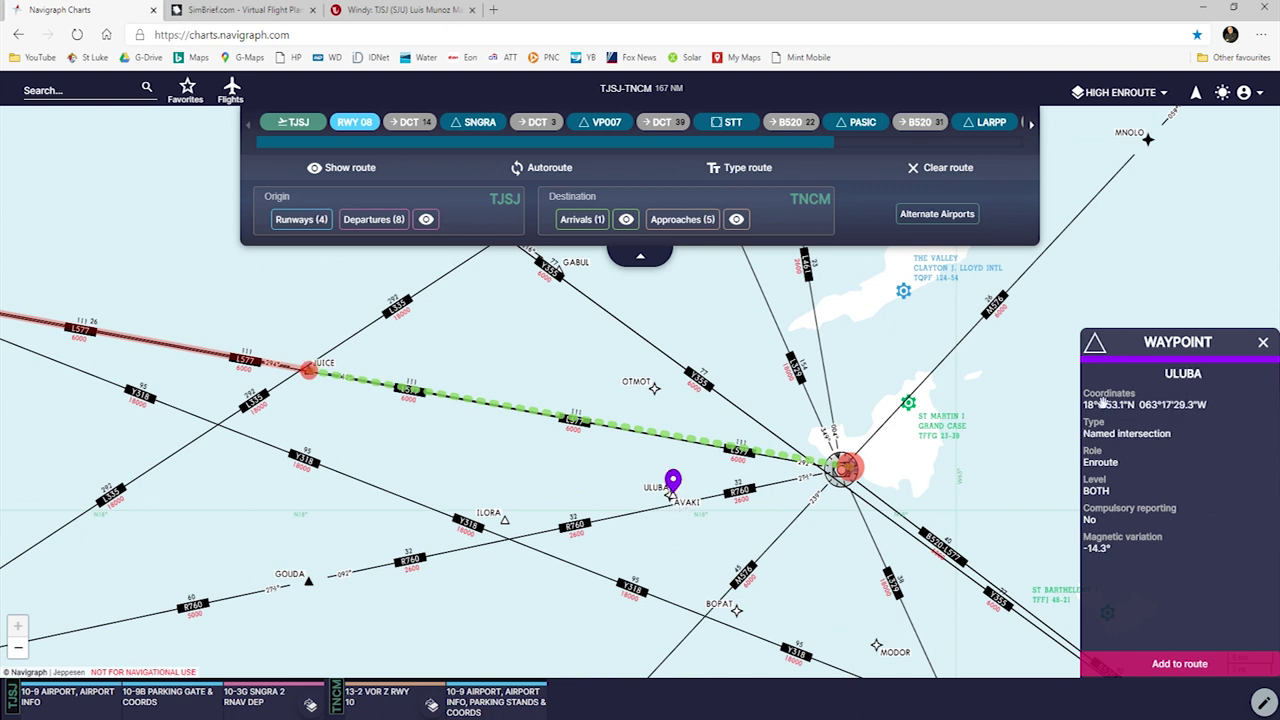
pyautogui.click(1188, 663)
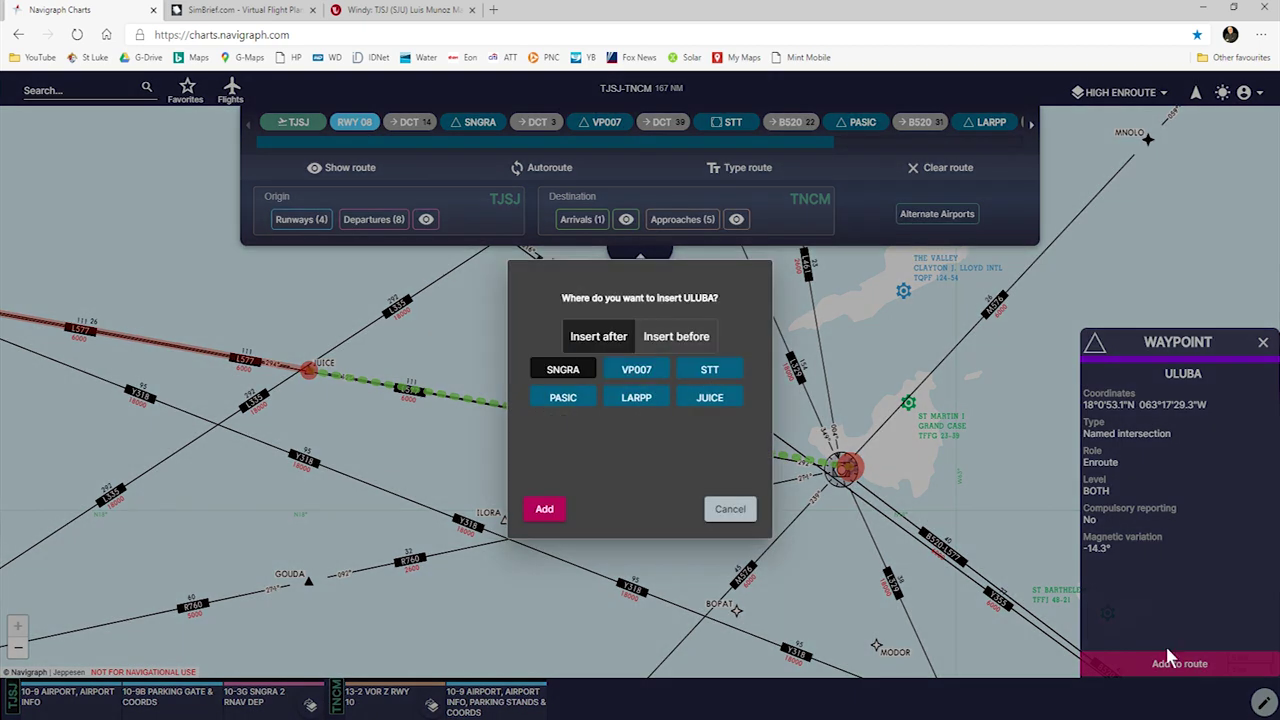
pyautogui.click(722, 402)
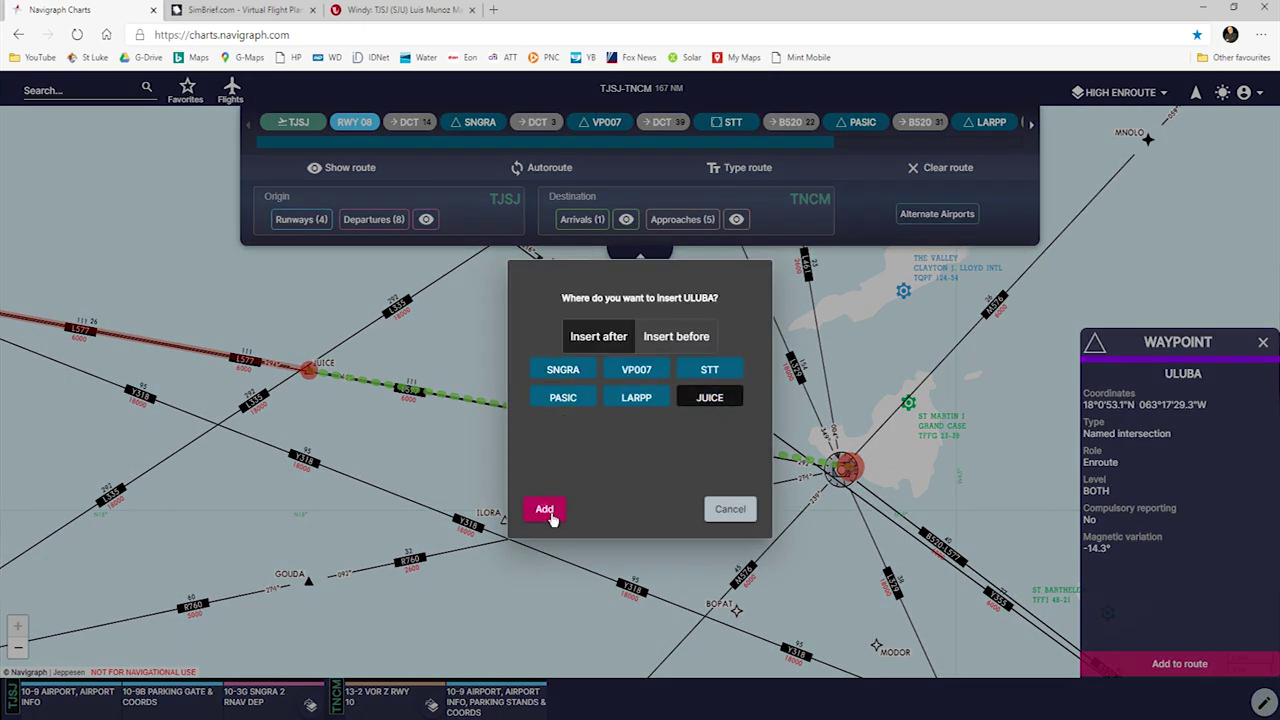
pyautogui.click(550, 512)
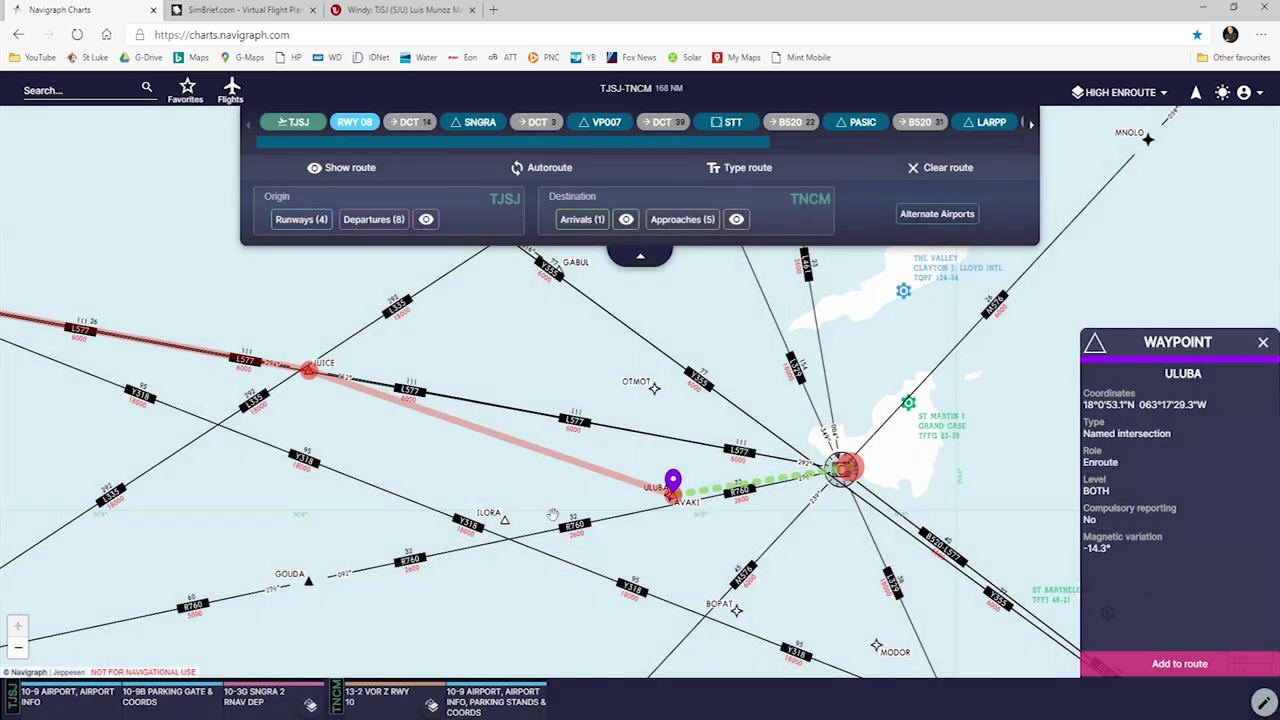
# Step: Add the RNAV RWY 10 approach at TNCM with the Final transition to the route and view the complete route
pyautogui.click(688, 222)
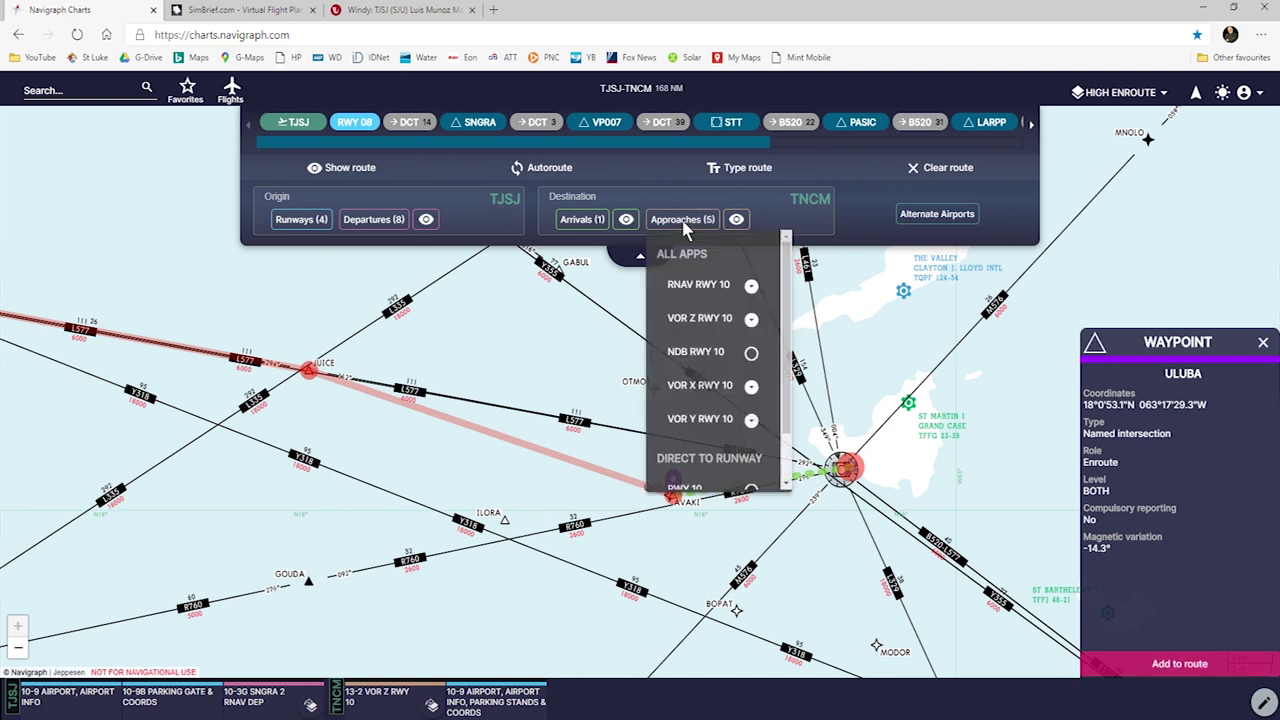
pyautogui.click(751, 286)
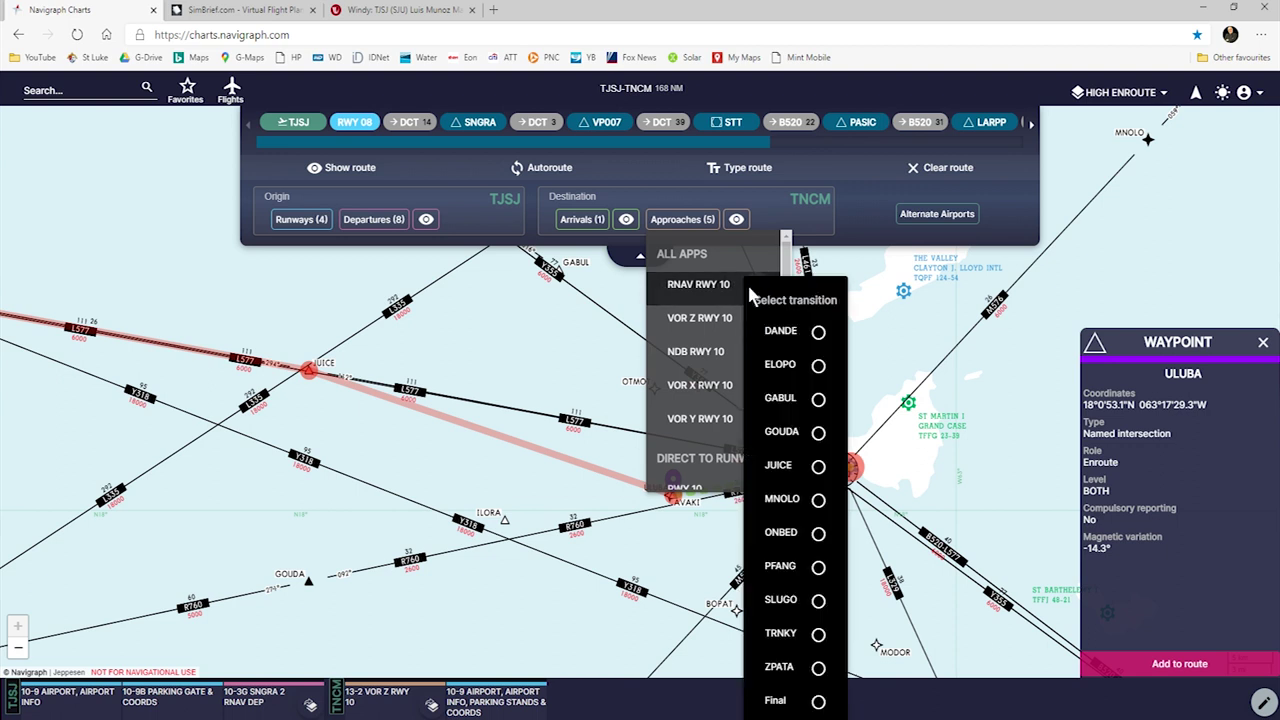
pyautogui.click(818, 702)
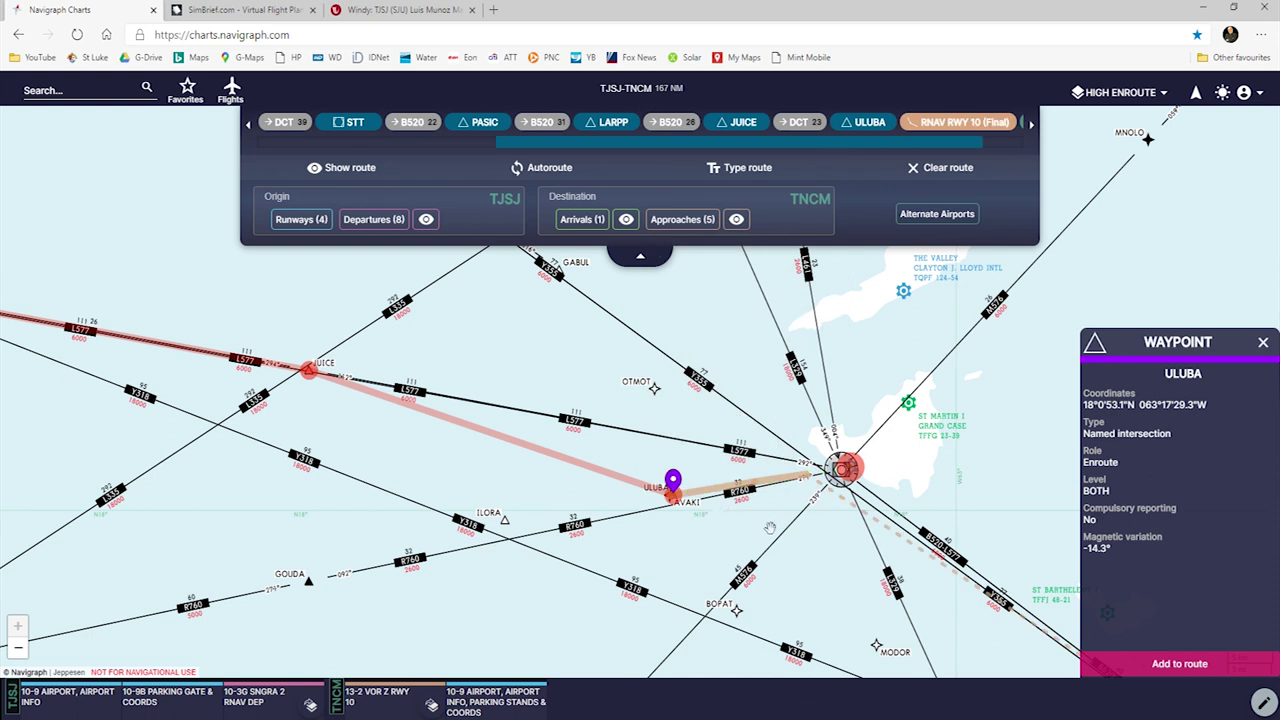
pyautogui.scroll(-3, 784, 519)
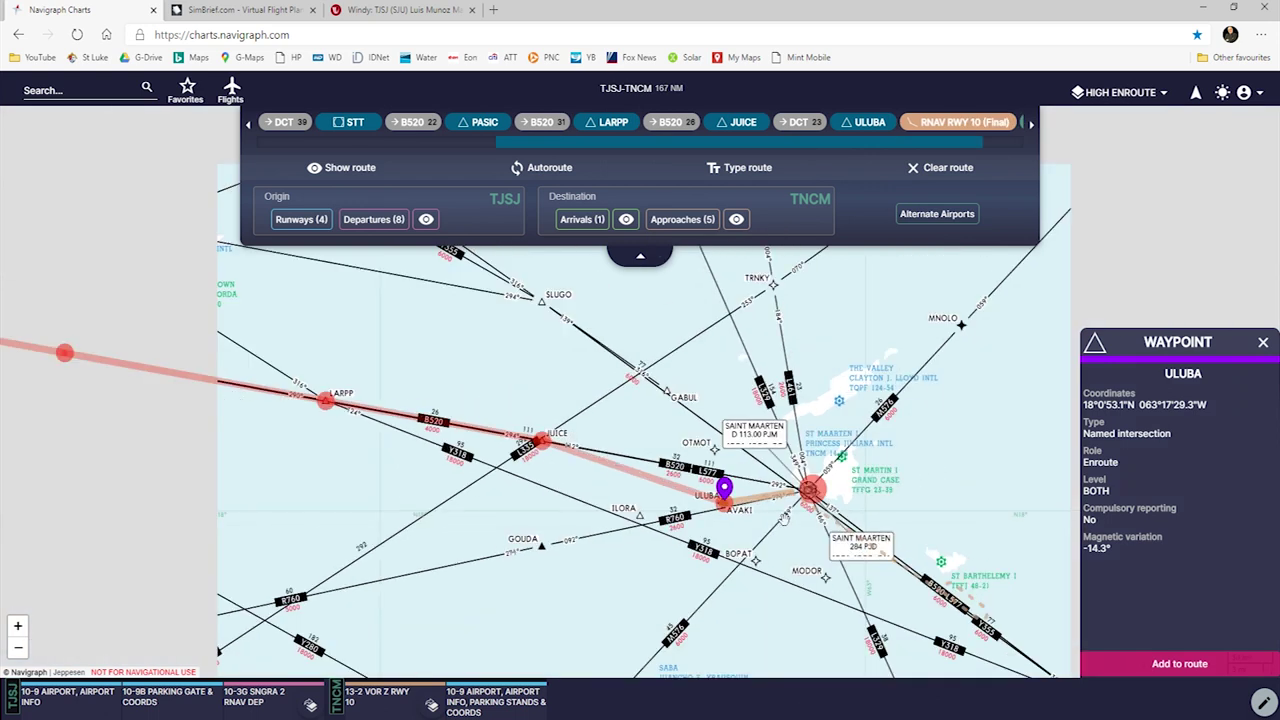
pyautogui.scroll(-5, 784, 517)
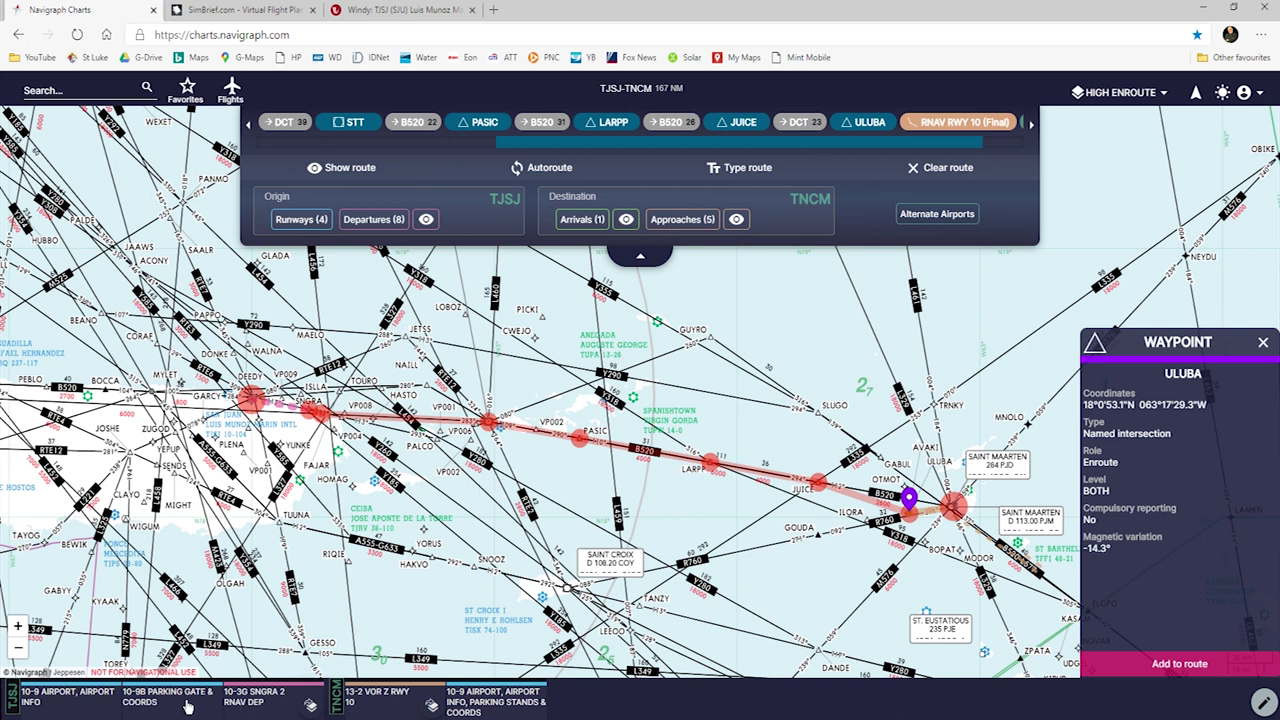
# Step: Overlay the SNGRA 2 departure and TNCM VOR Z RWY 10 charts to check the route, and dismiss the ULUBA waypoint details
pyautogui.click(311, 704)
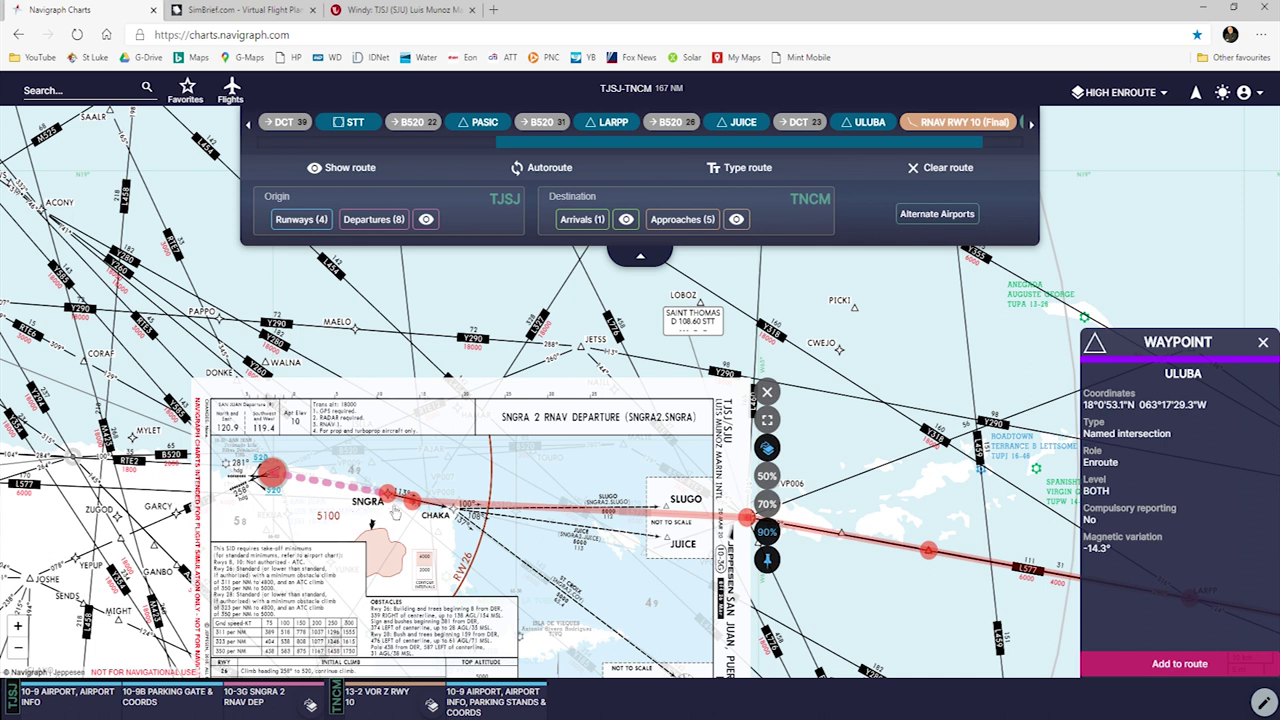
pyautogui.moveTo(650, 577); pyautogui.dragTo(391, 553)
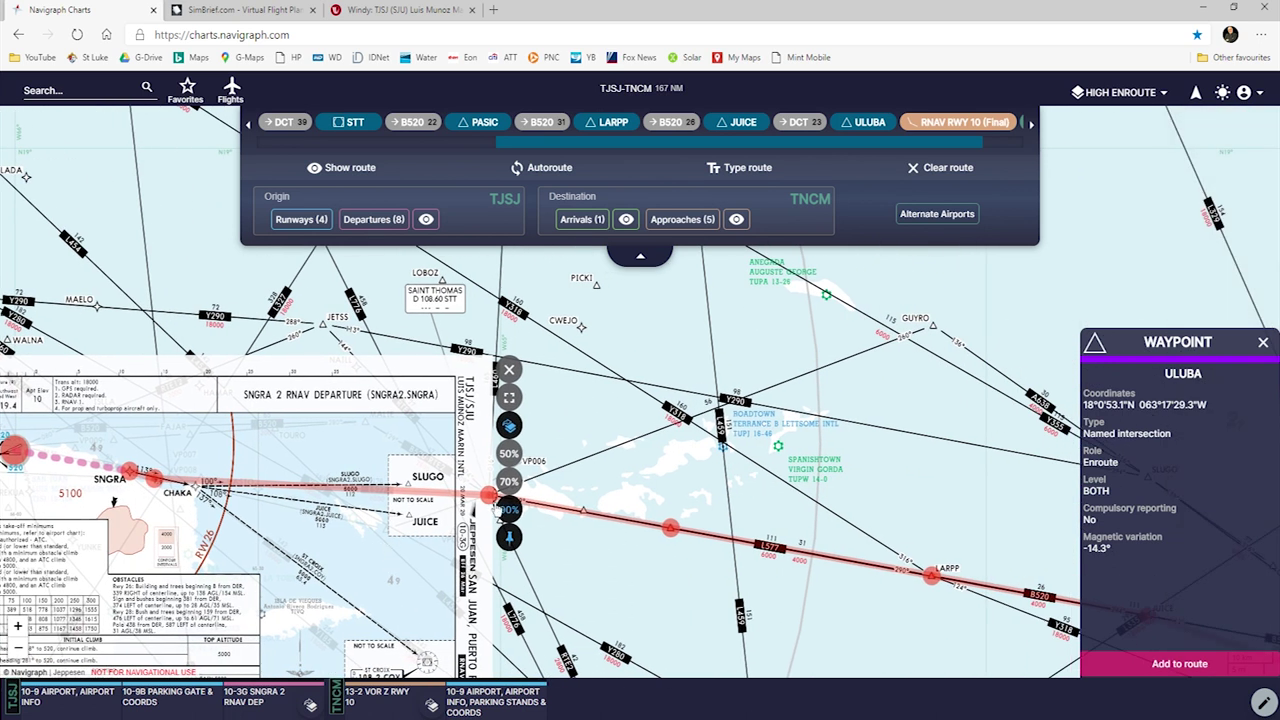
pyautogui.click(431, 706)
pyautogui.scroll(4, 610, 400)
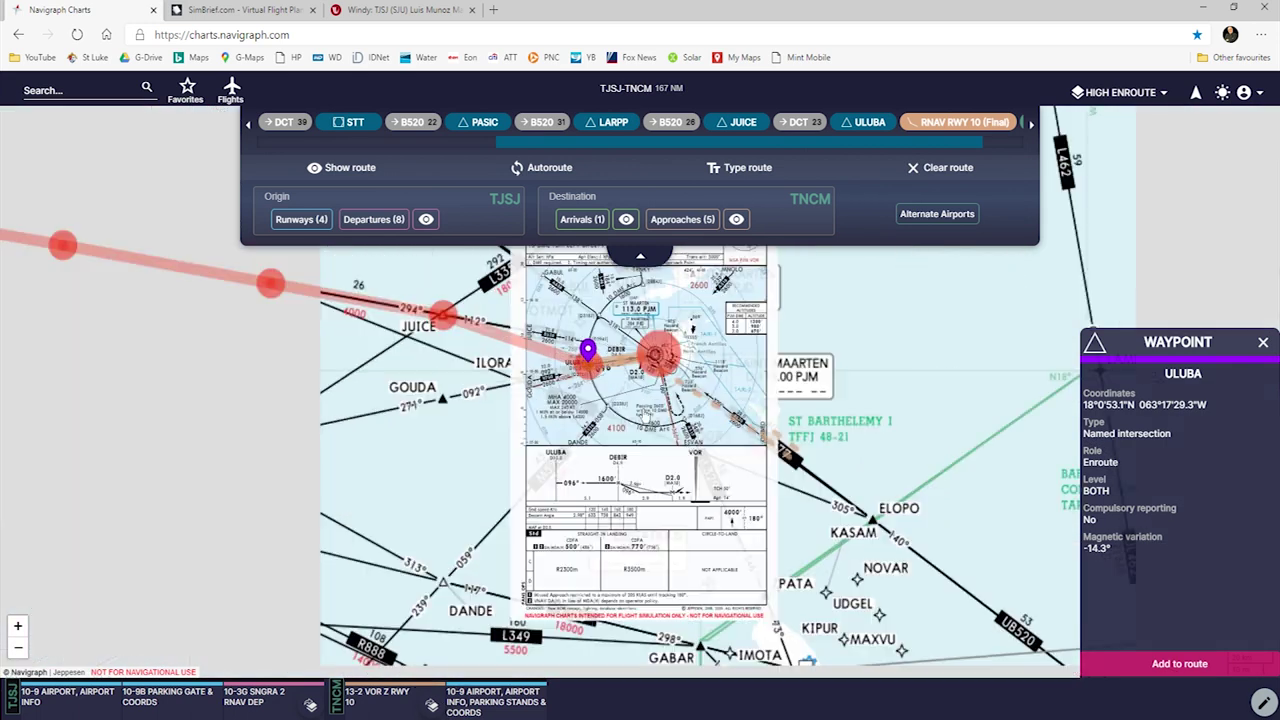
pyautogui.moveTo(596, 390); pyautogui.dragTo(503, 584)
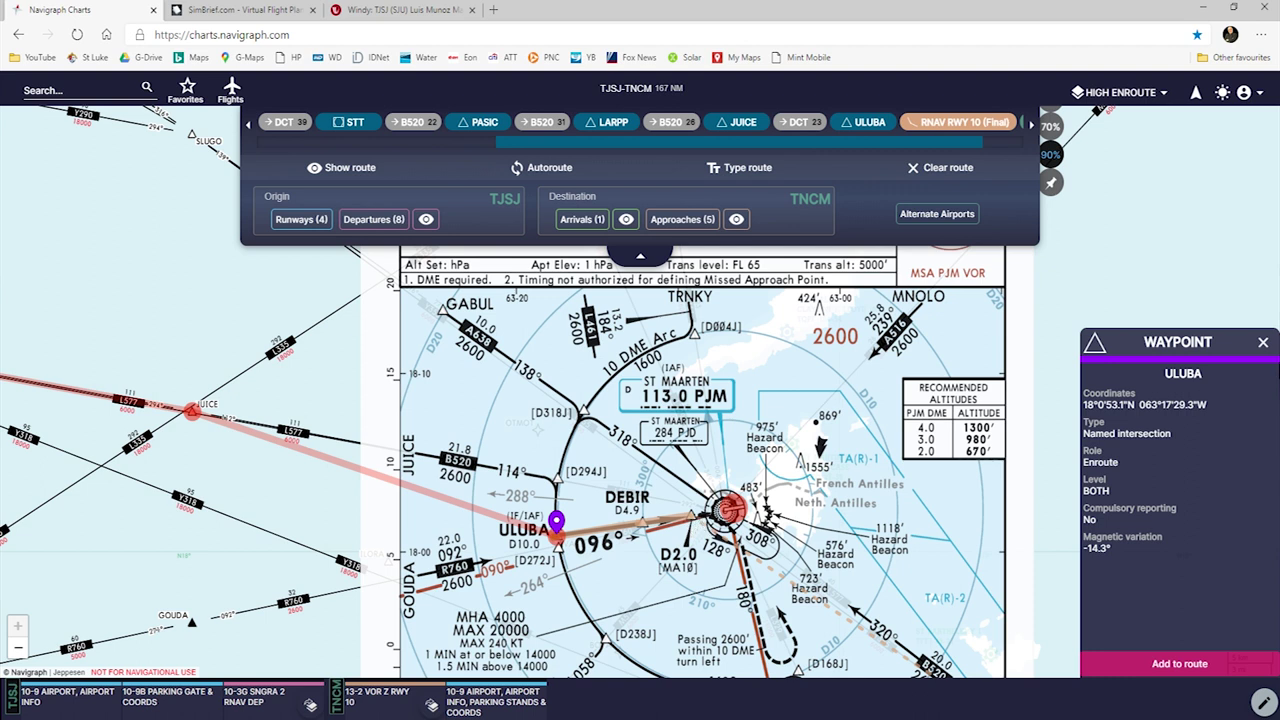
pyautogui.click(1266, 344)
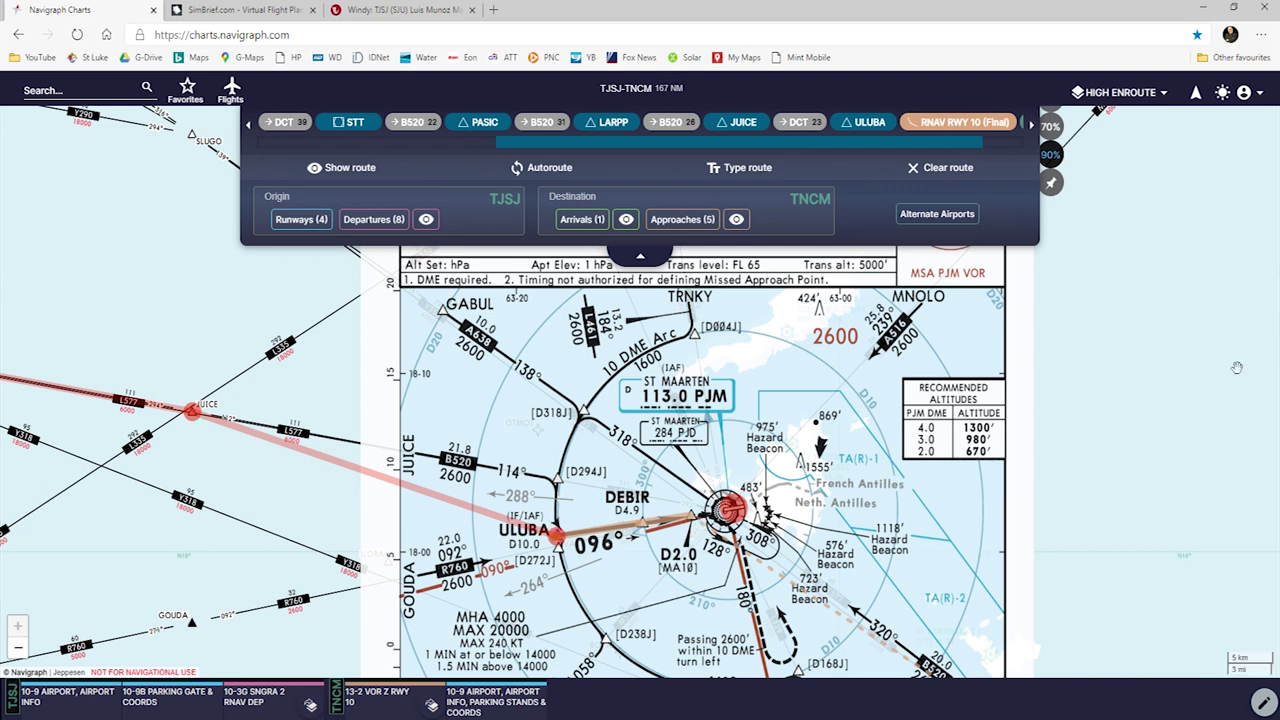
# Step: Open the route as text and copy the complete TJSJ to TNCM route string
pyautogui.click(738, 174)
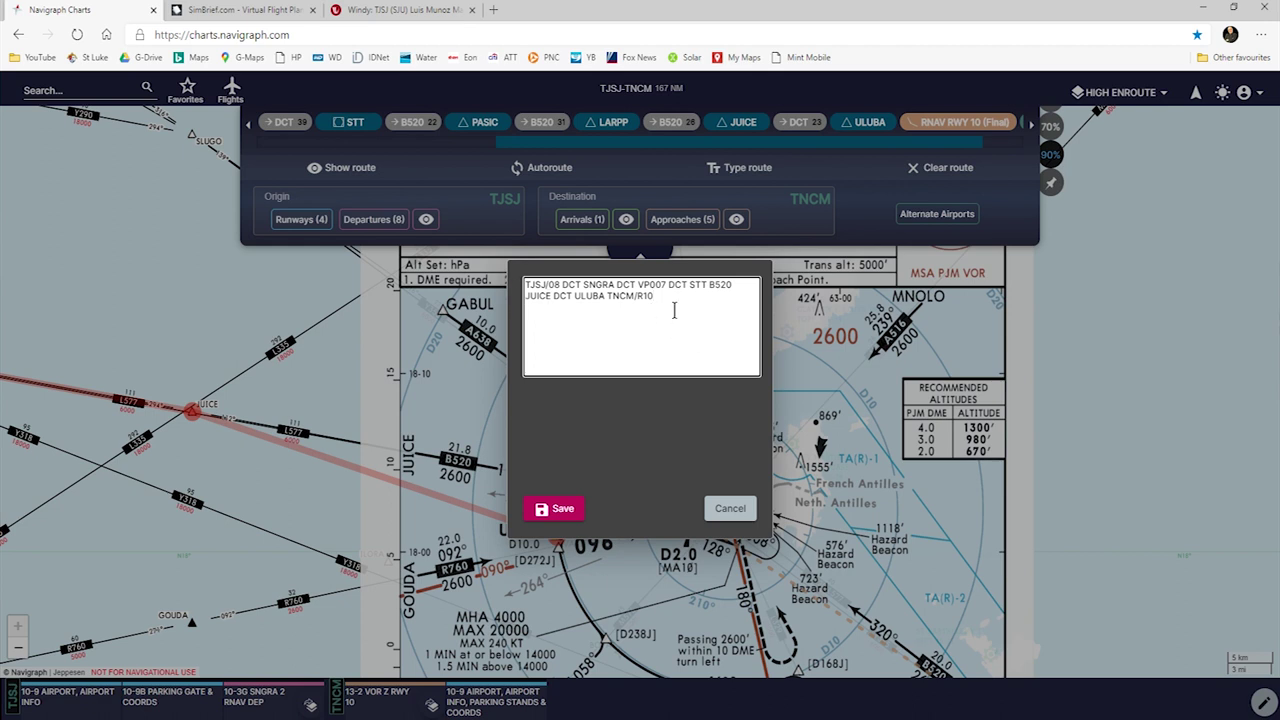
pyautogui.moveTo(677, 309); pyautogui.dragTo(514, 293)
pyautogui.hotkey('ctrl', 'c')
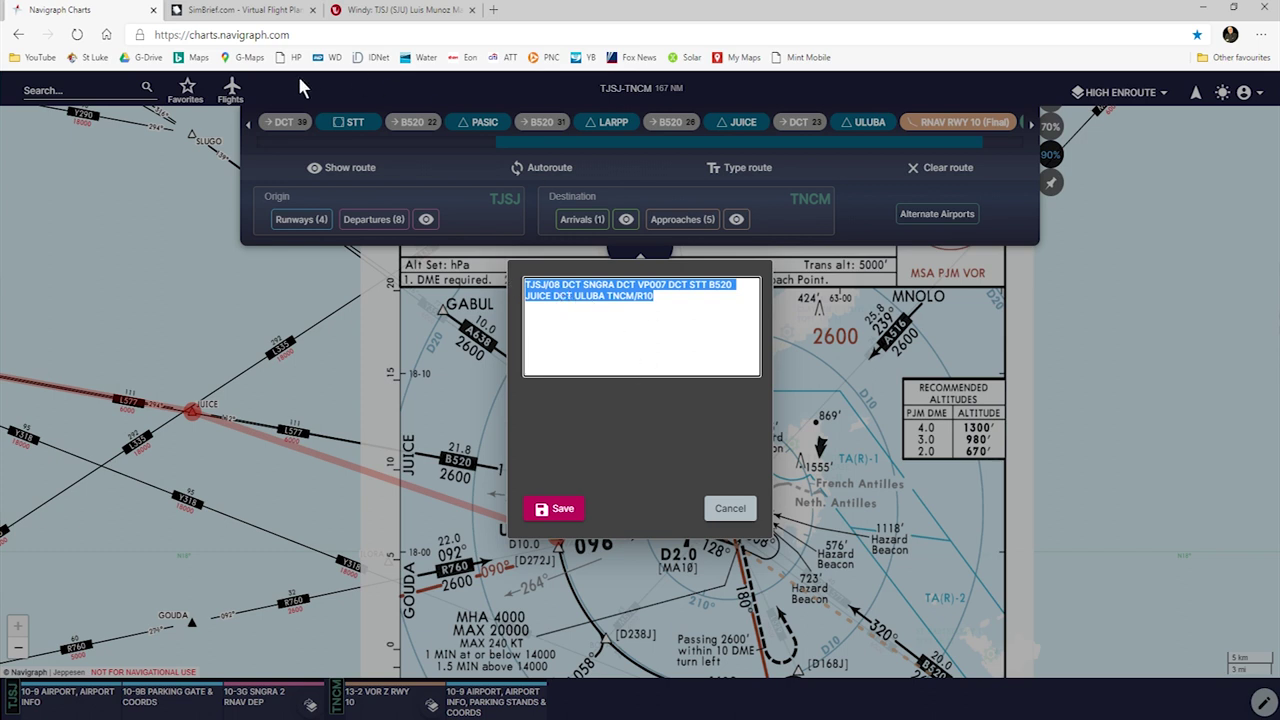
# Step: Switch to SimBrief, replace the flight's HAMAR2 SLUGO ULUBA1 route with the copied Navigraph route, and analyze it
pyautogui.click(240, 12)
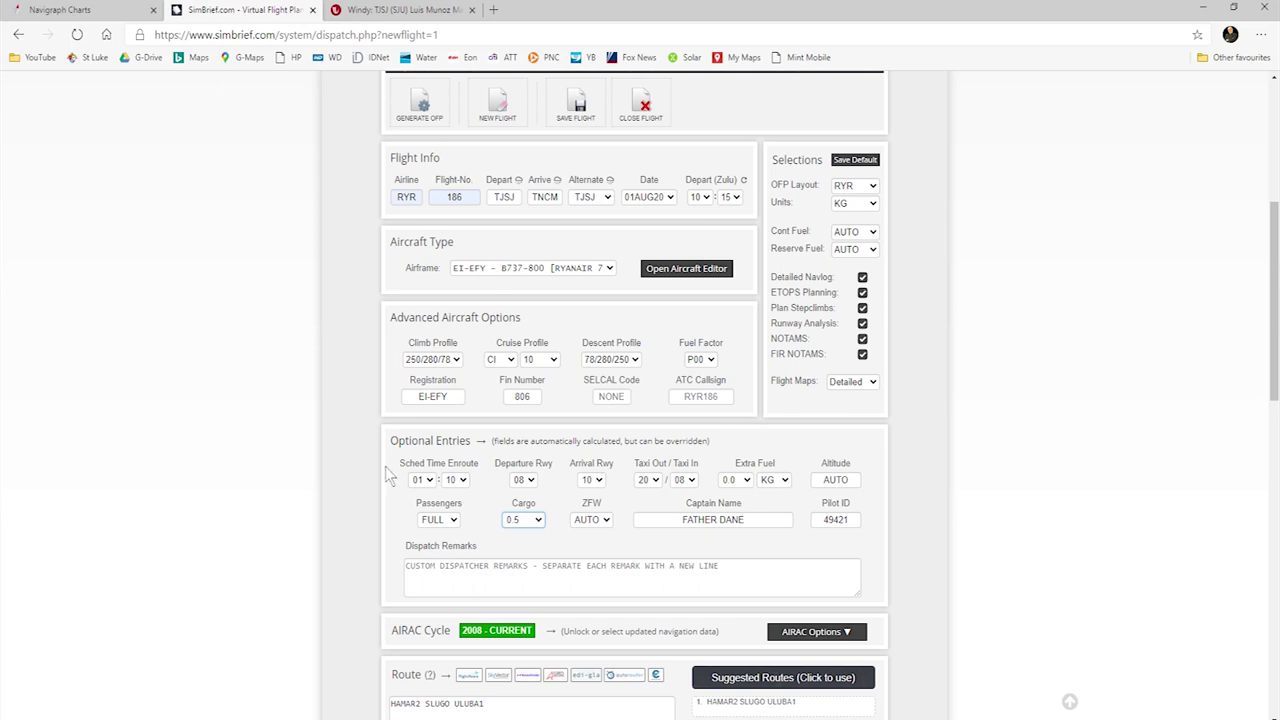
pyautogui.scroll(-3, 567, 637)
pyautogui.click(535, 440)
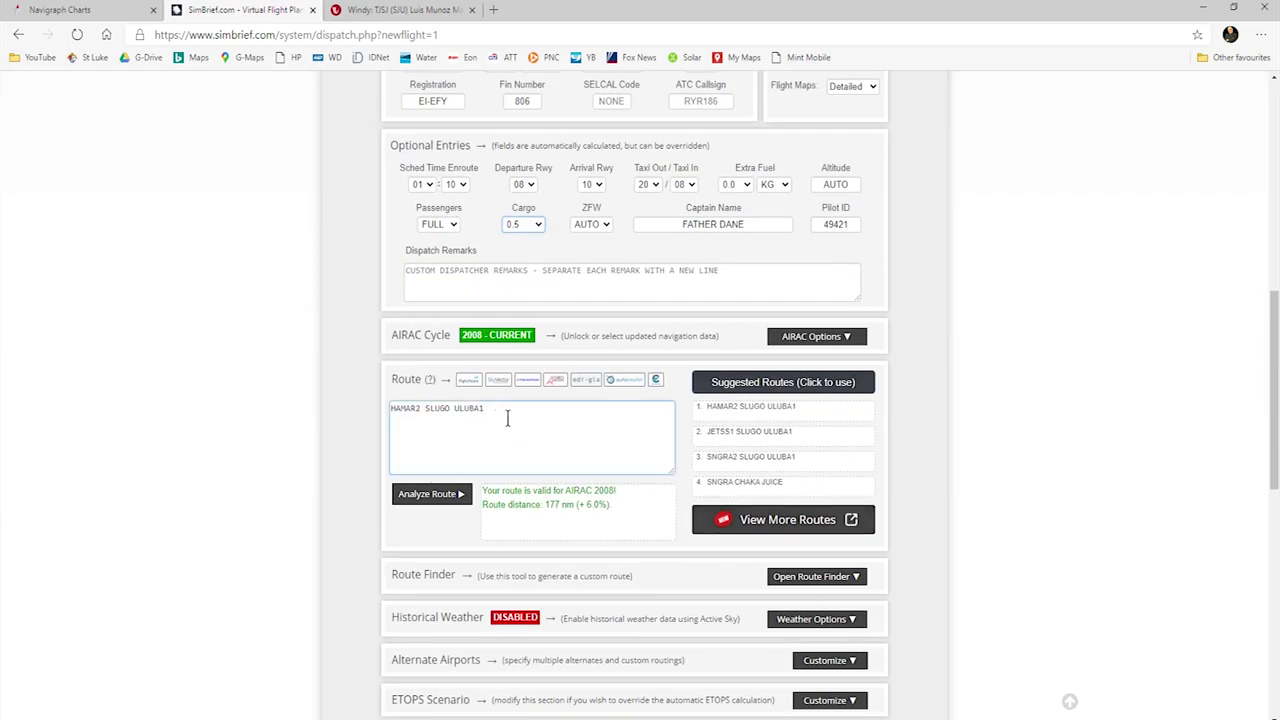
pyautogui.moveTo(508, 417); pyautogui.dragTo(343, 397)
pyautogui.hotkey('ctrl', 'v')
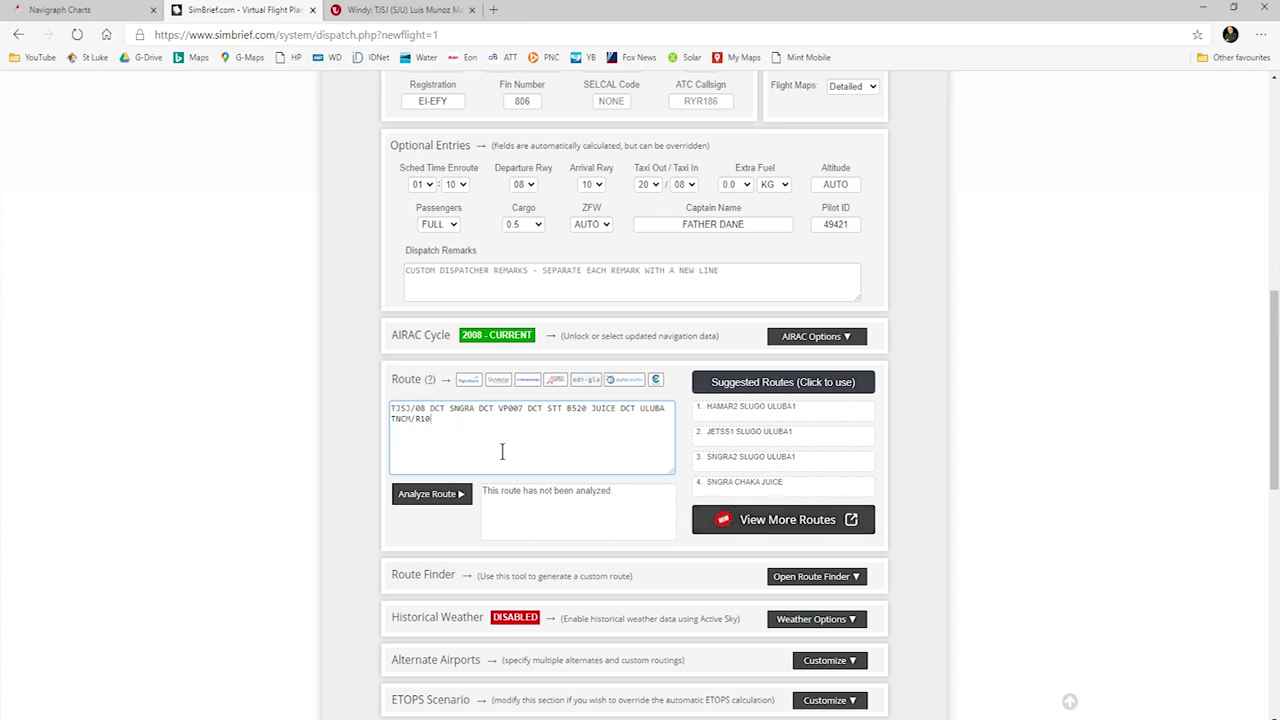
pyautogui.click(445, 498)
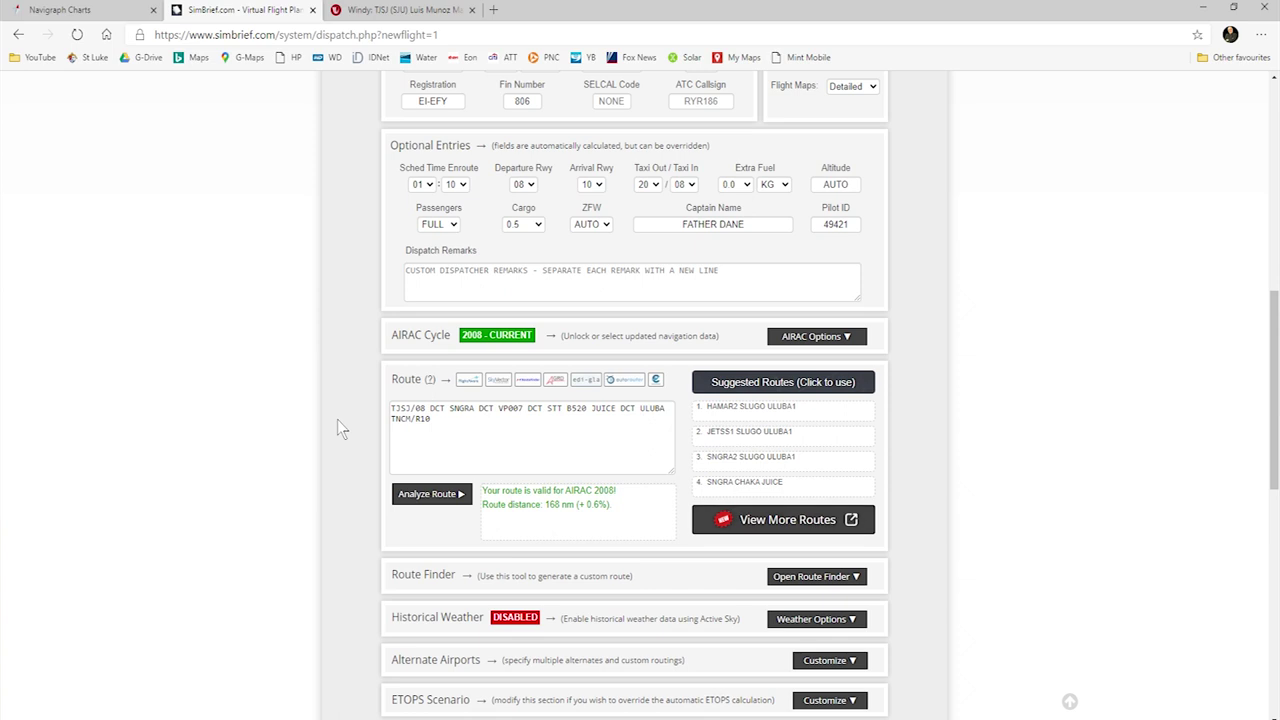
# Step: Examine the plotted route on the map and review the flight's dispatch options
pyautogui.scroll(-6, 337, 419)
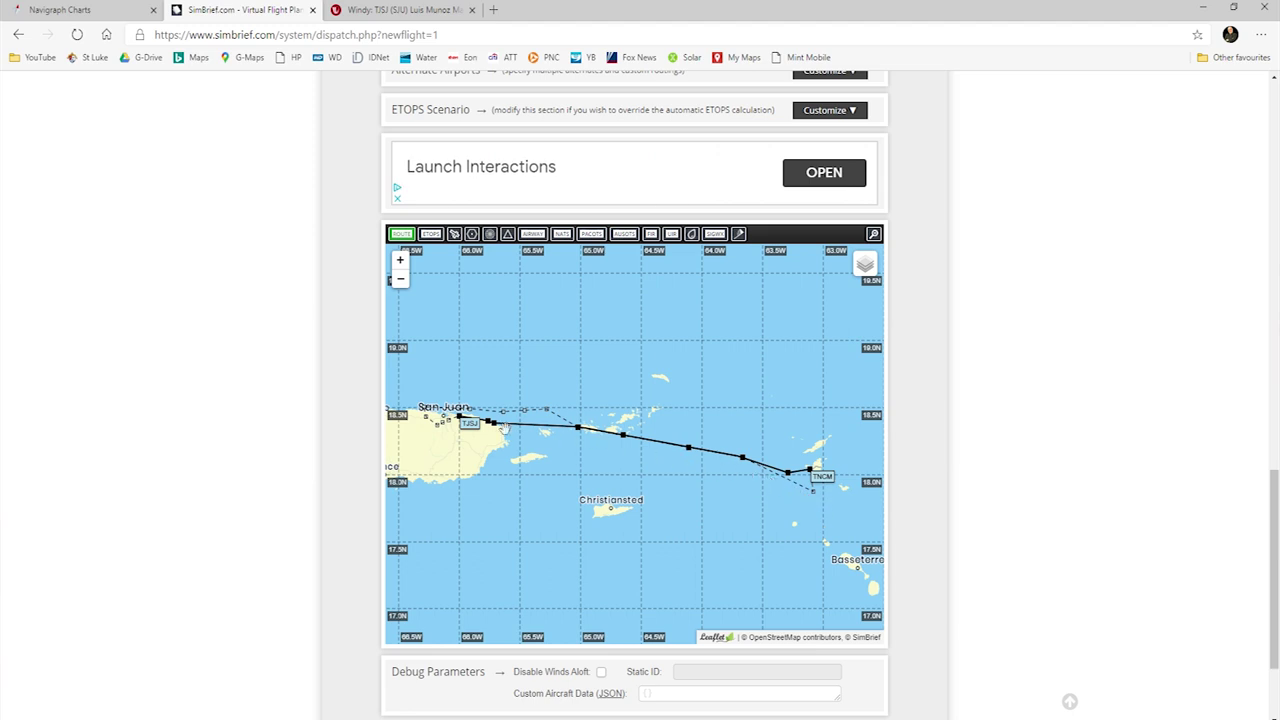
pyautogui.doubleClick(335, 240)
pyautogui.click(278, 316)
pyautogui.scroll(5, 282, 313)
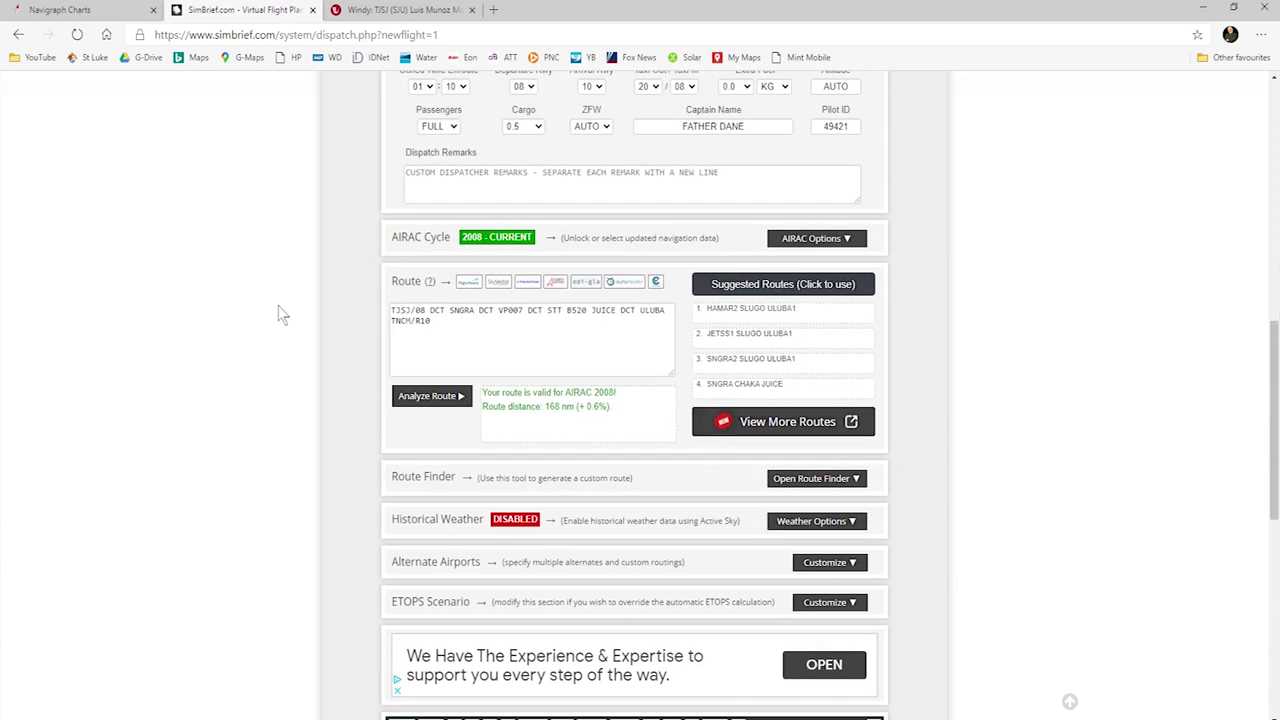
pyautogui.scroll(2, 282, 315)
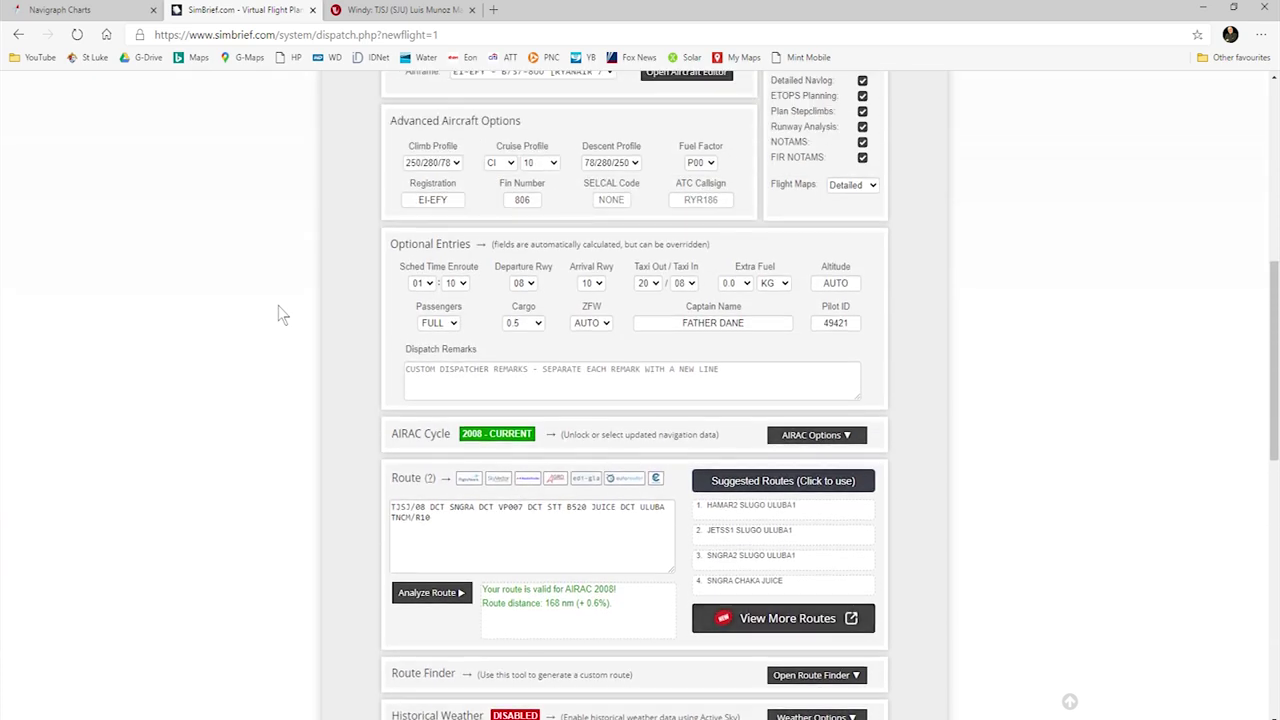
pyautogui.scroll(3, 281, 312)
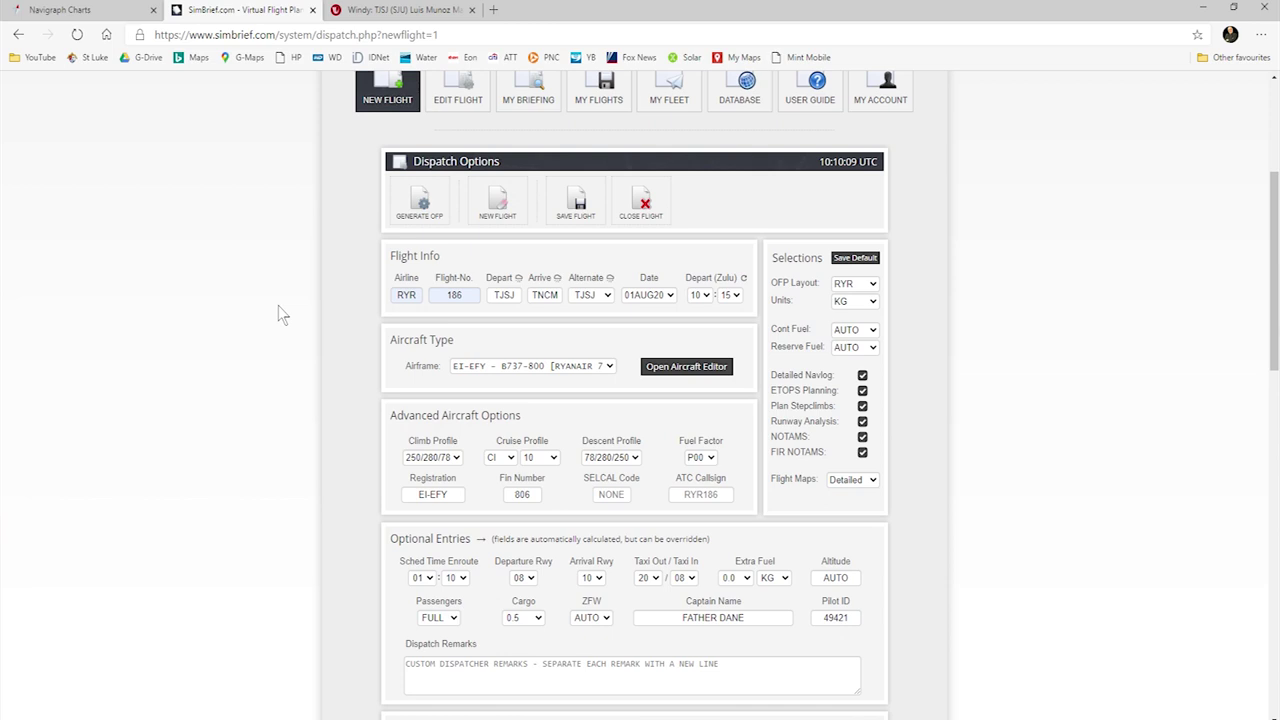
pyautogui.scroll(-1, 280, 309)
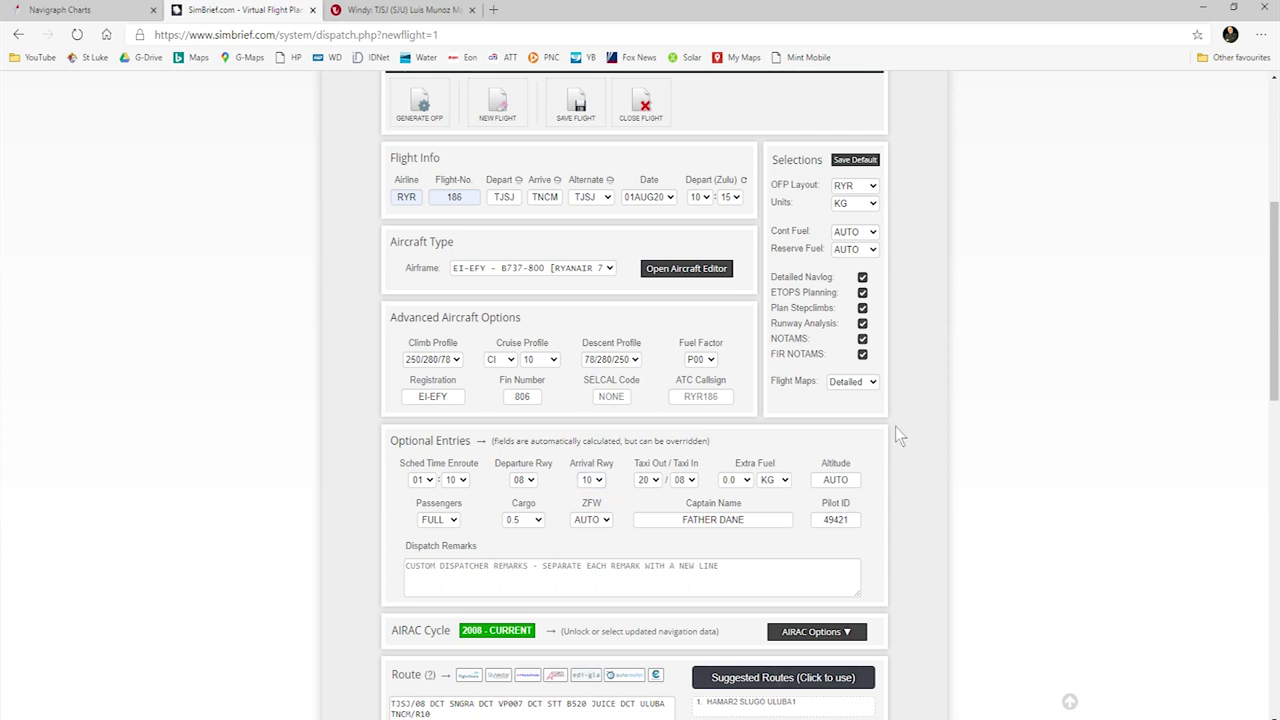
# Step: Save flight RYR 186 to the flight list and generate its operational flight plan
pyautogui.click(578, 108)
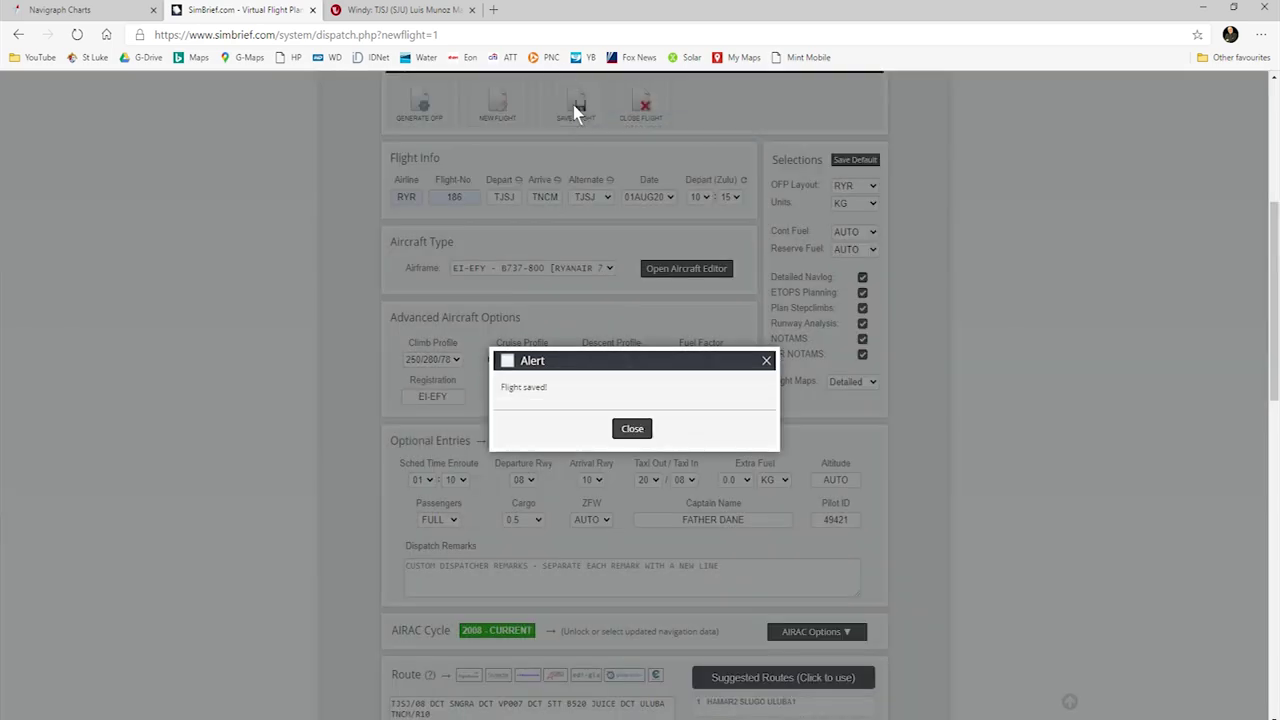
pyautogui.click(632, 429)
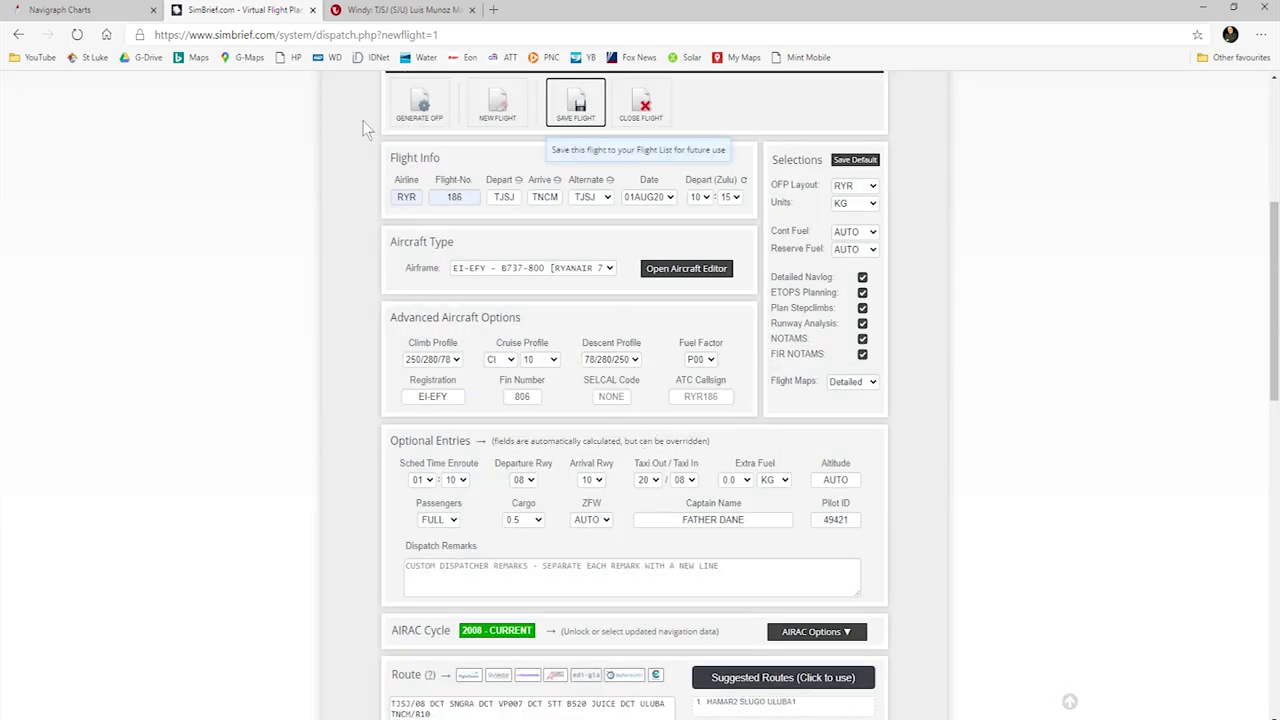
pyautogui.click(421, 106)
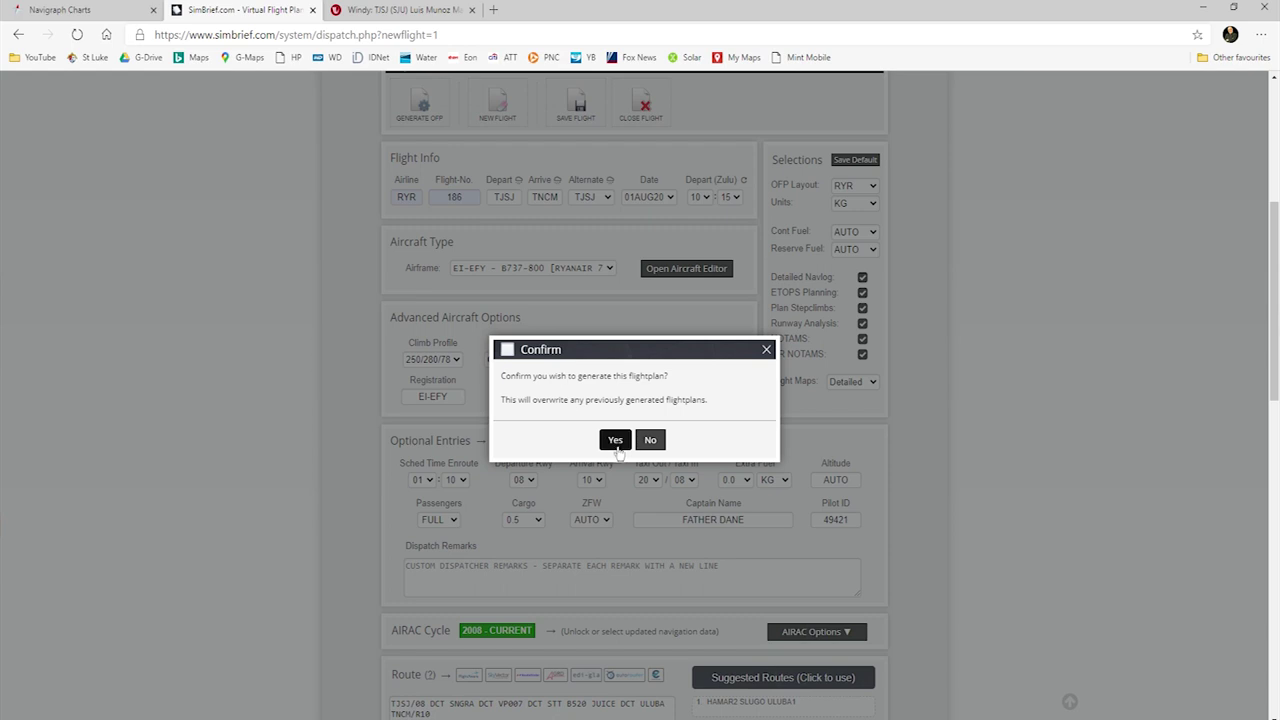
pyautogui.click(615, 441)
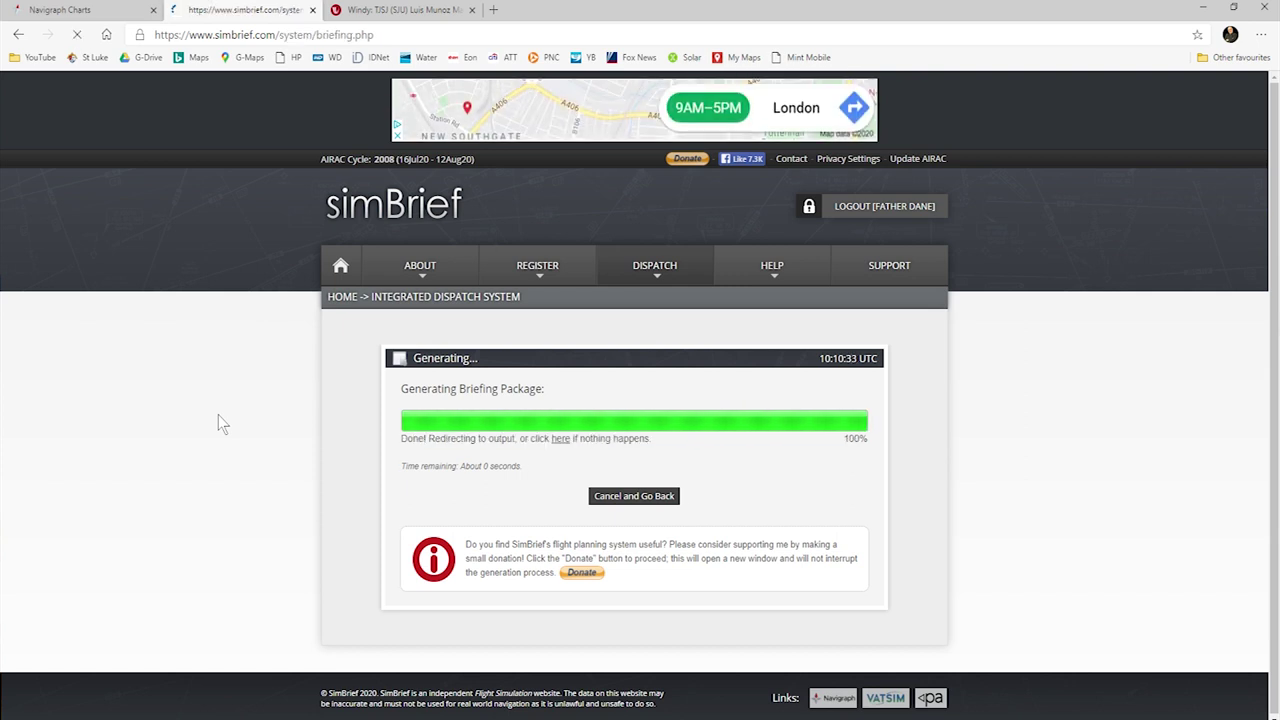
# Step: Examine the generated briefing's OFP summary, routing and route map
pyautogui.scroll(-4, 221, 428)
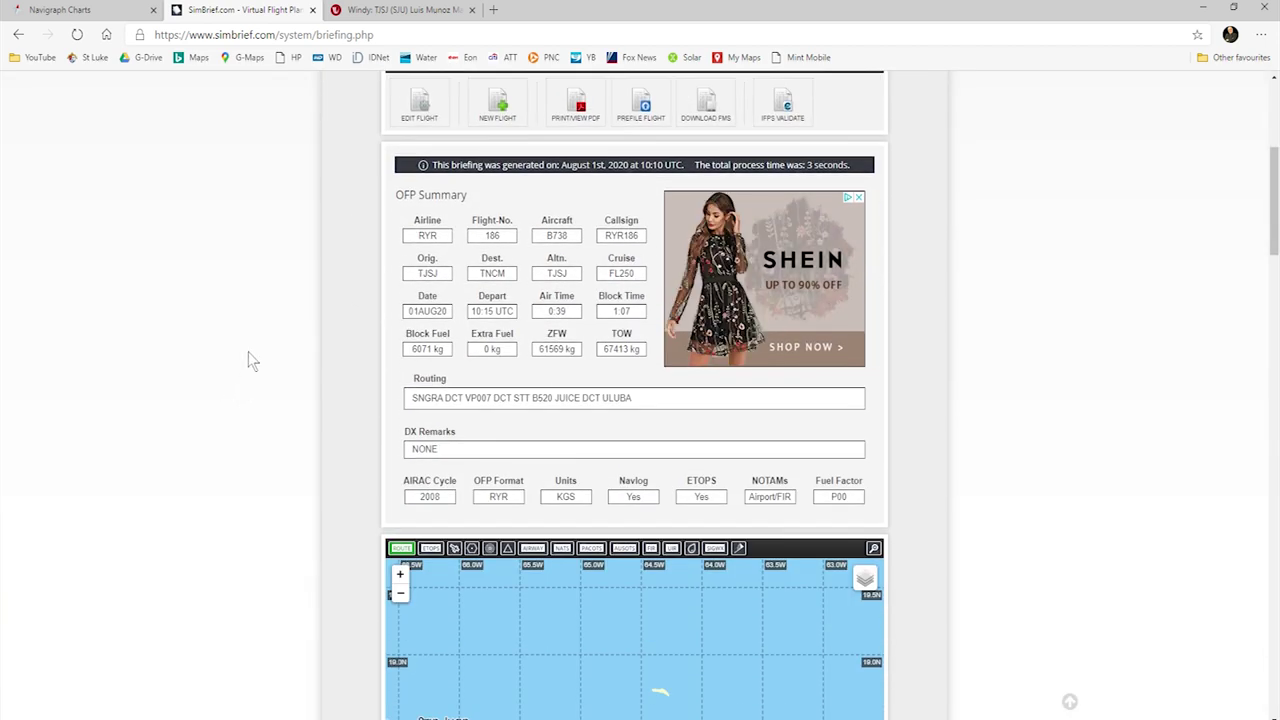
pyautogui.scroll(-1, 248, 360)
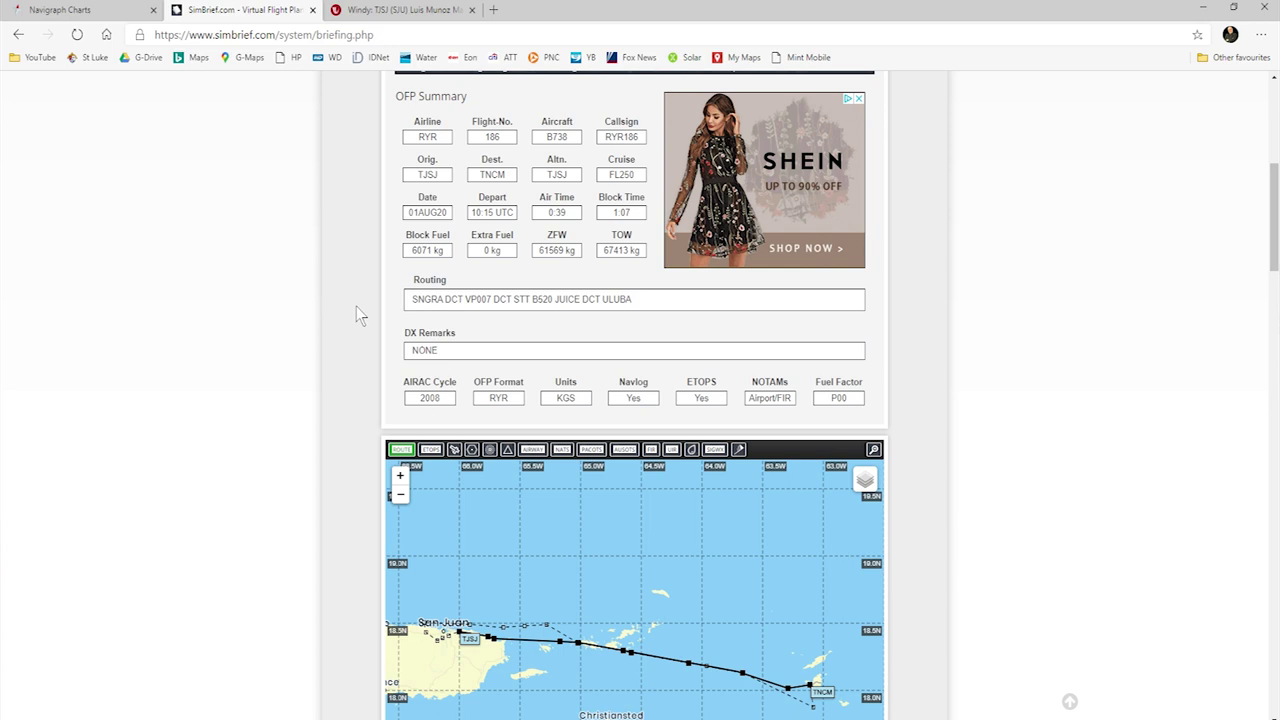
pyautogui.scroll(-2, 356, 306)
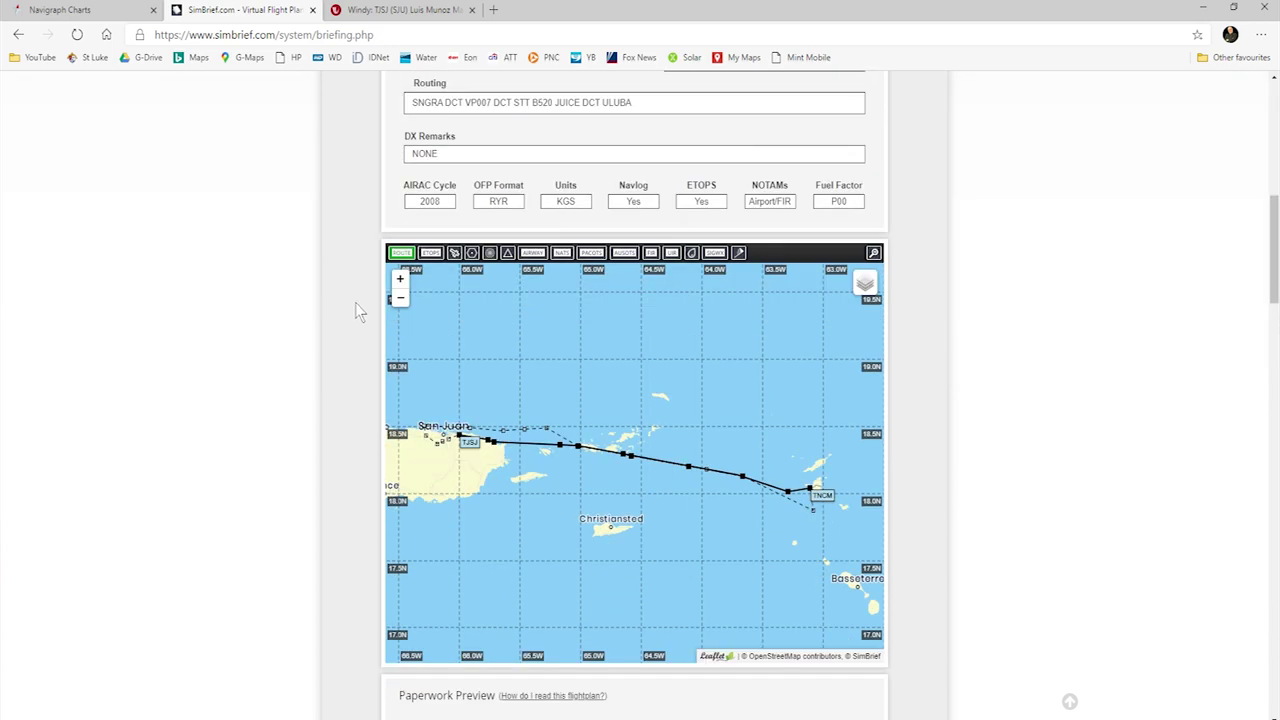
# Step: Read the ATC flight plan, planned fuel and FMC reserves in the paperwork preview, and highlight the average wind entry
pyautogui.scroll(-4, 378, 298)
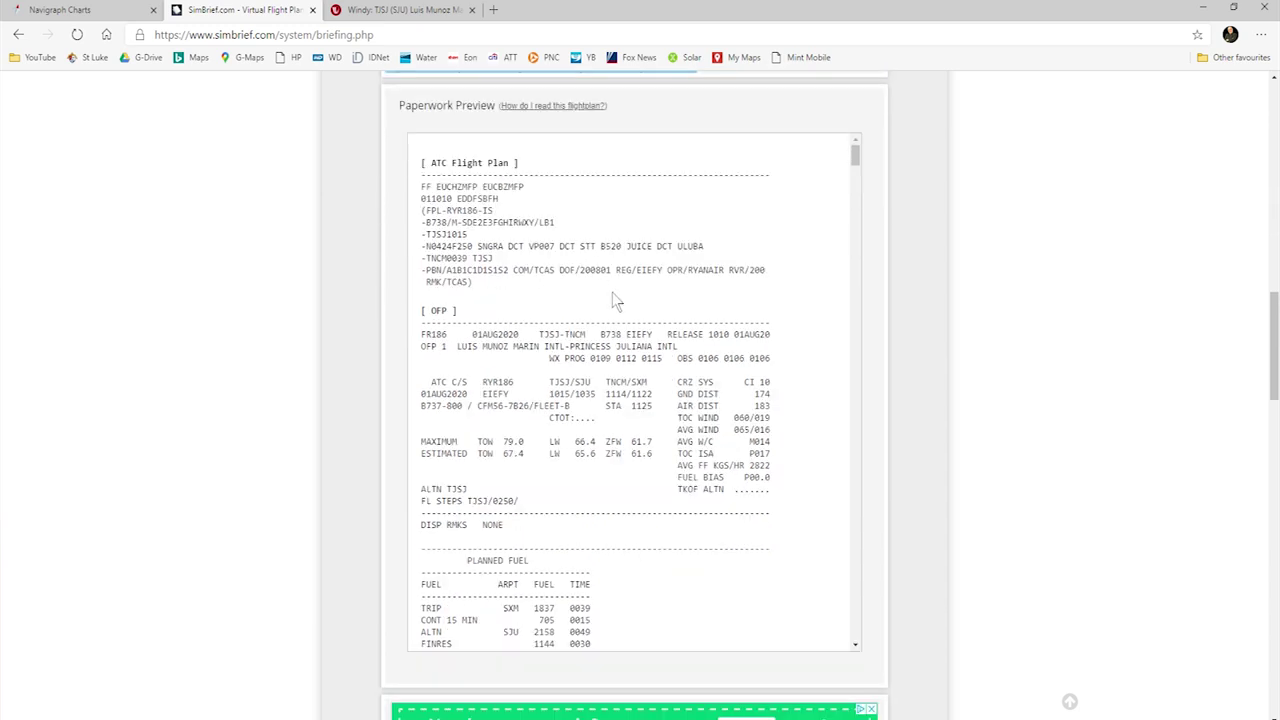
pyautogui.scroll(-3, 640, 300)
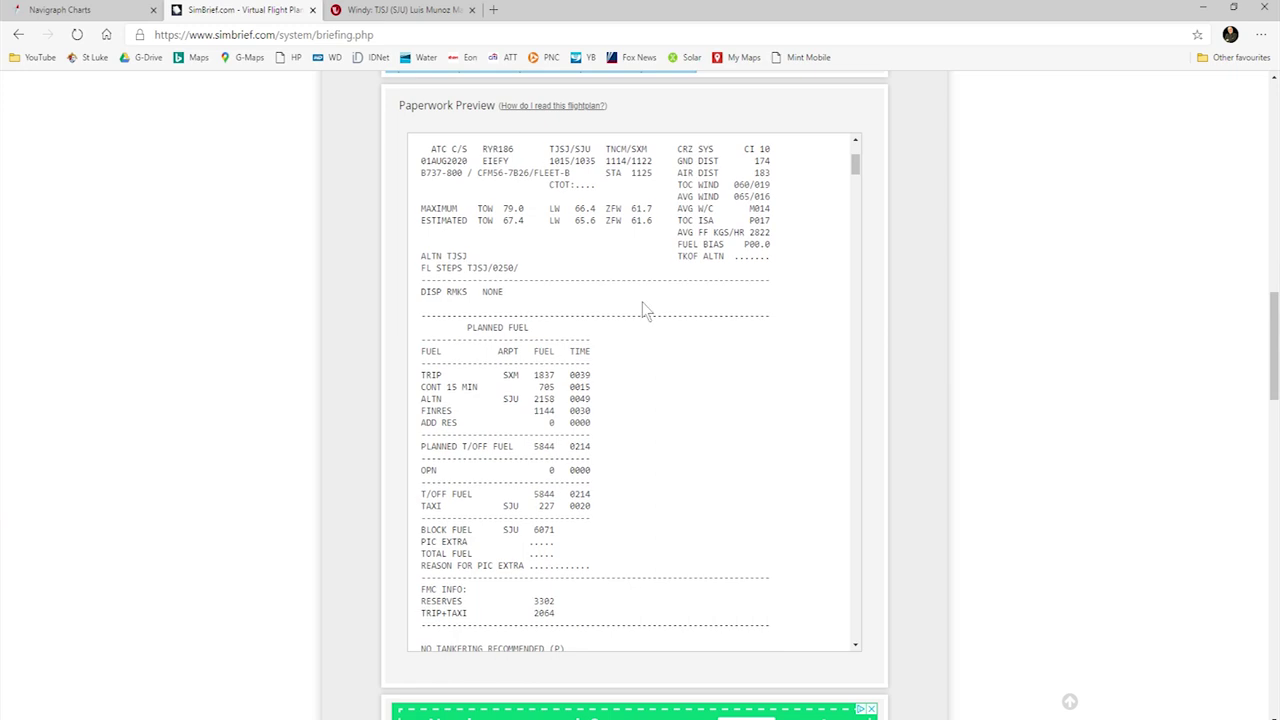
pyautogui.scroll(-1, 608, 290)
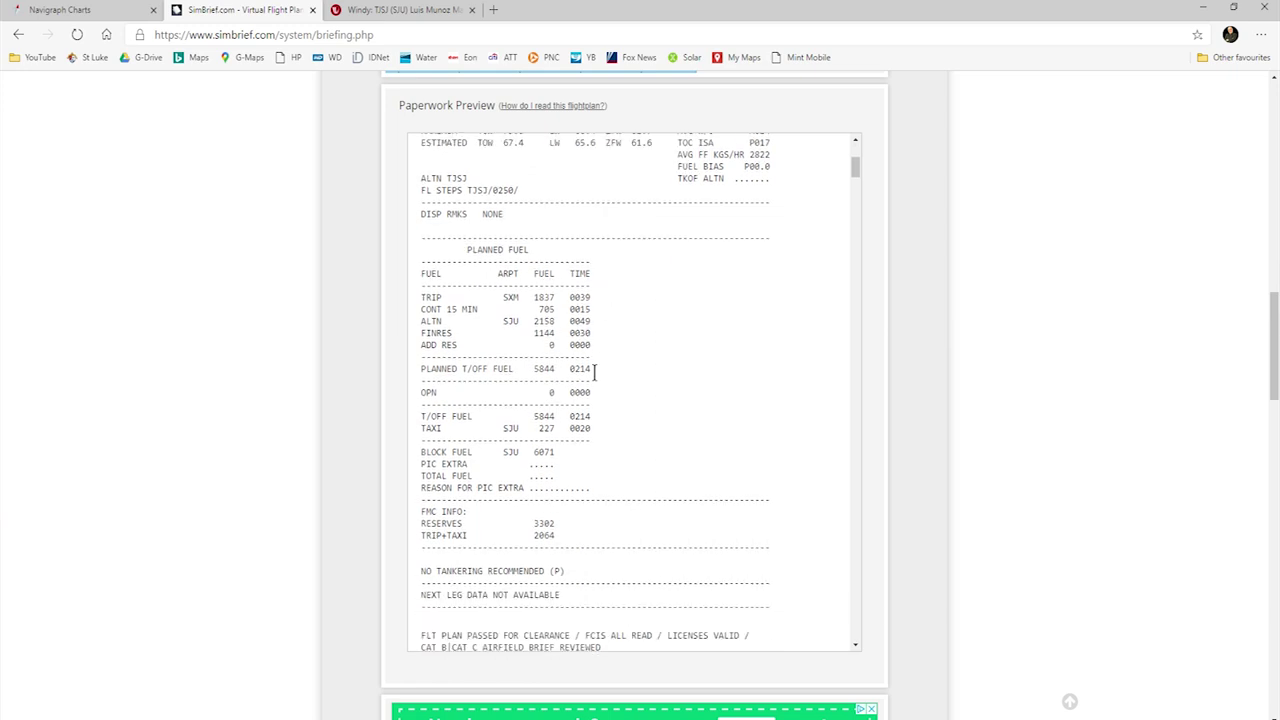
pyautogui.scroll(-1, 586, 390)
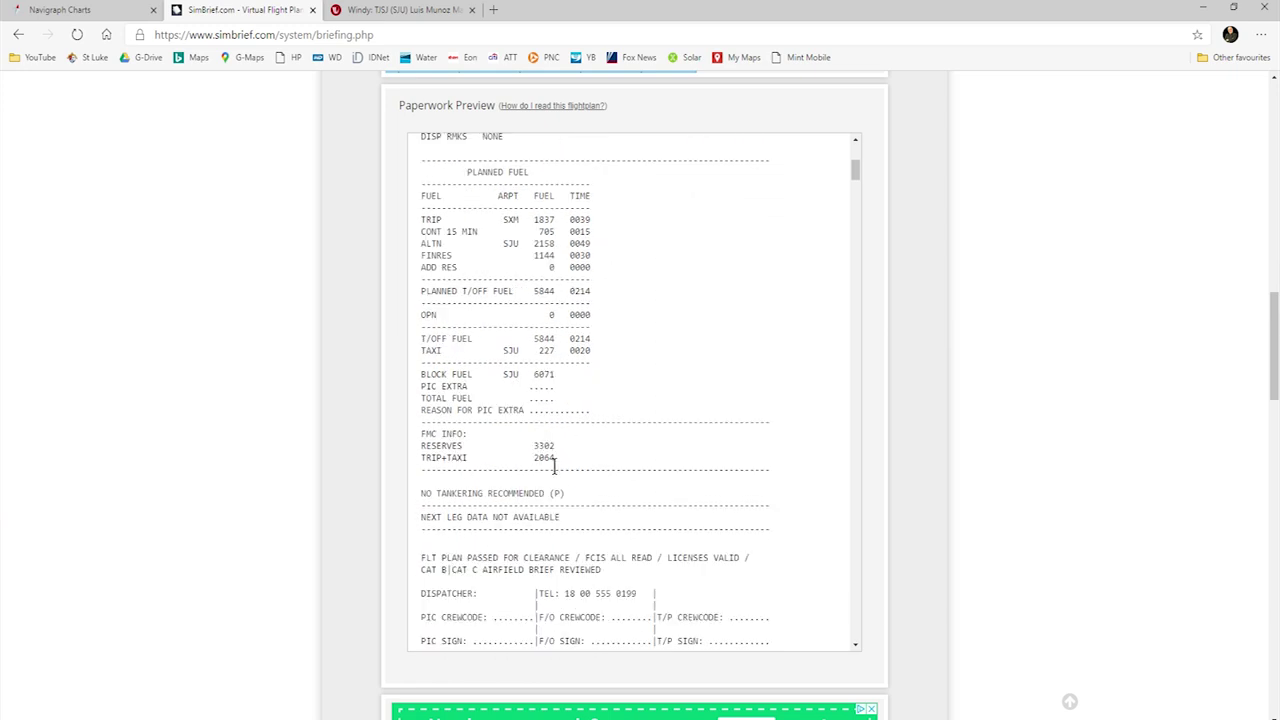
pyautogui.scroll(-1, 570, 462)
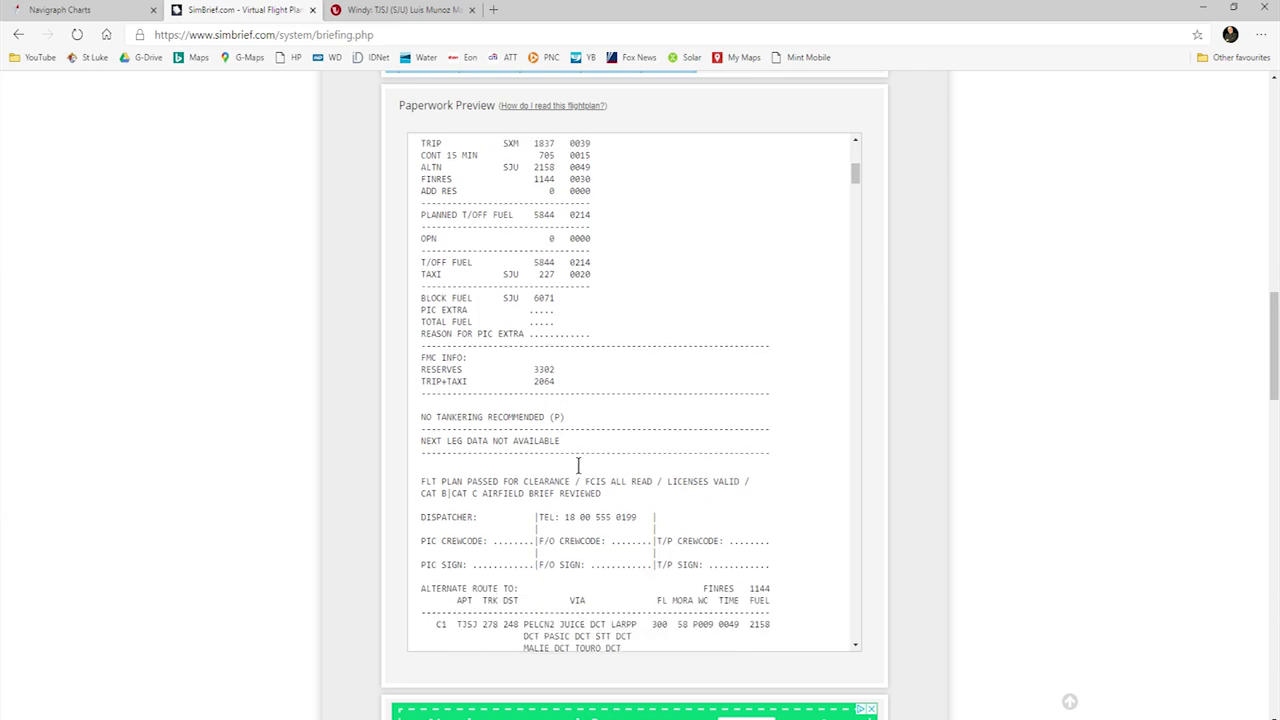
pyautogui.scroll(4, 650, 380)
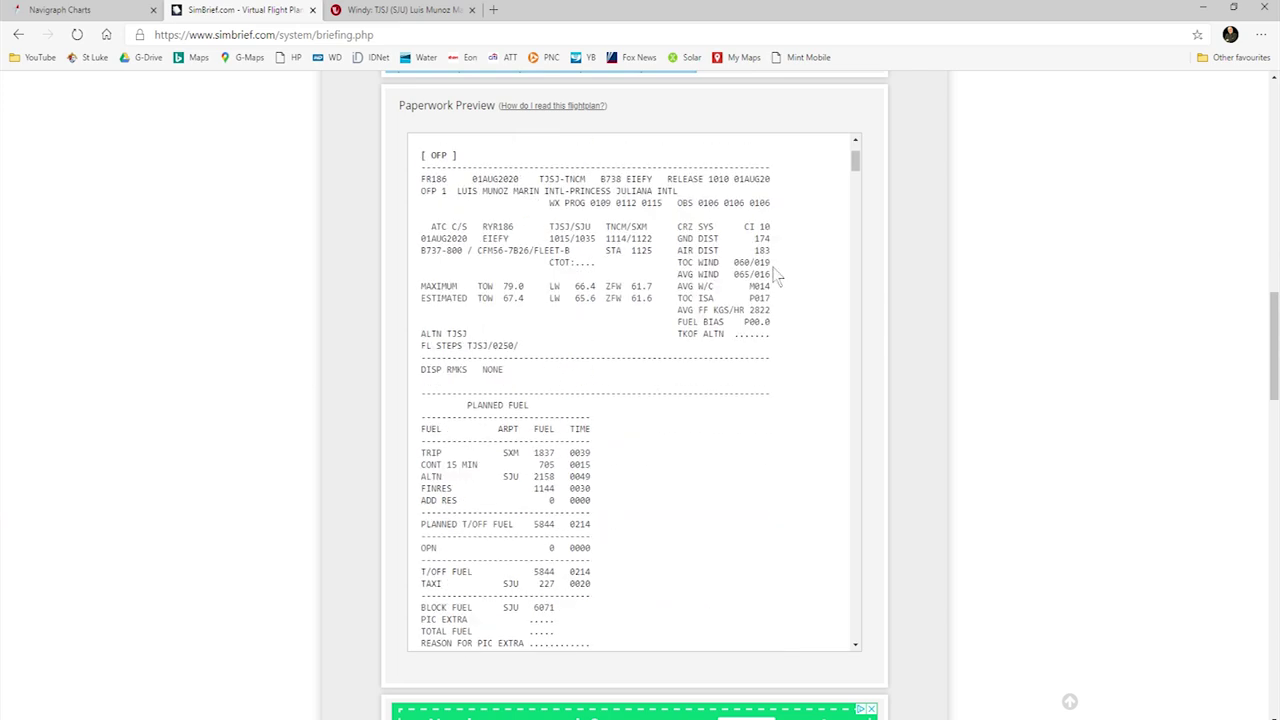
pyautogui.moveTo(778, 278); pyautogui.dragTo(697, 289)
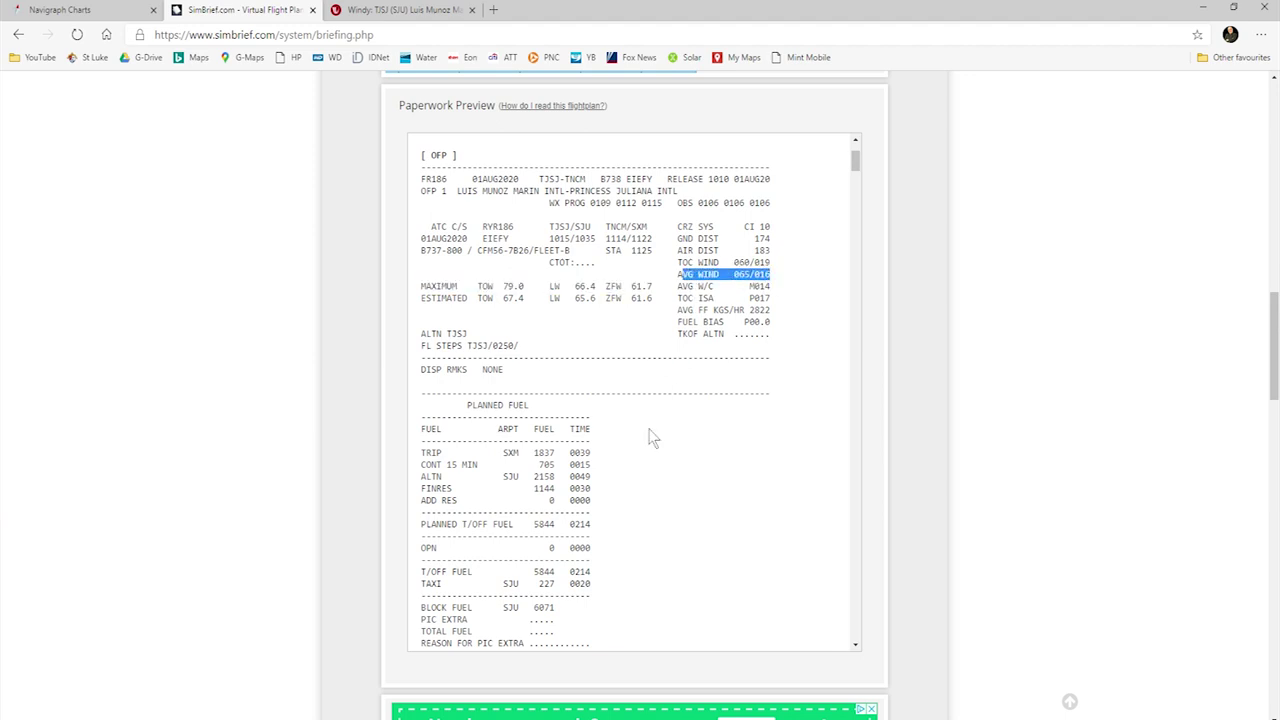
# Step: Read the routing, operational impacts, flight times and waypoint-by-waypoint navigation log in the paperwork preview
pyautogui.scroll(-6, 651, 437)
pyautogui.scroll(-2, 653, 424)
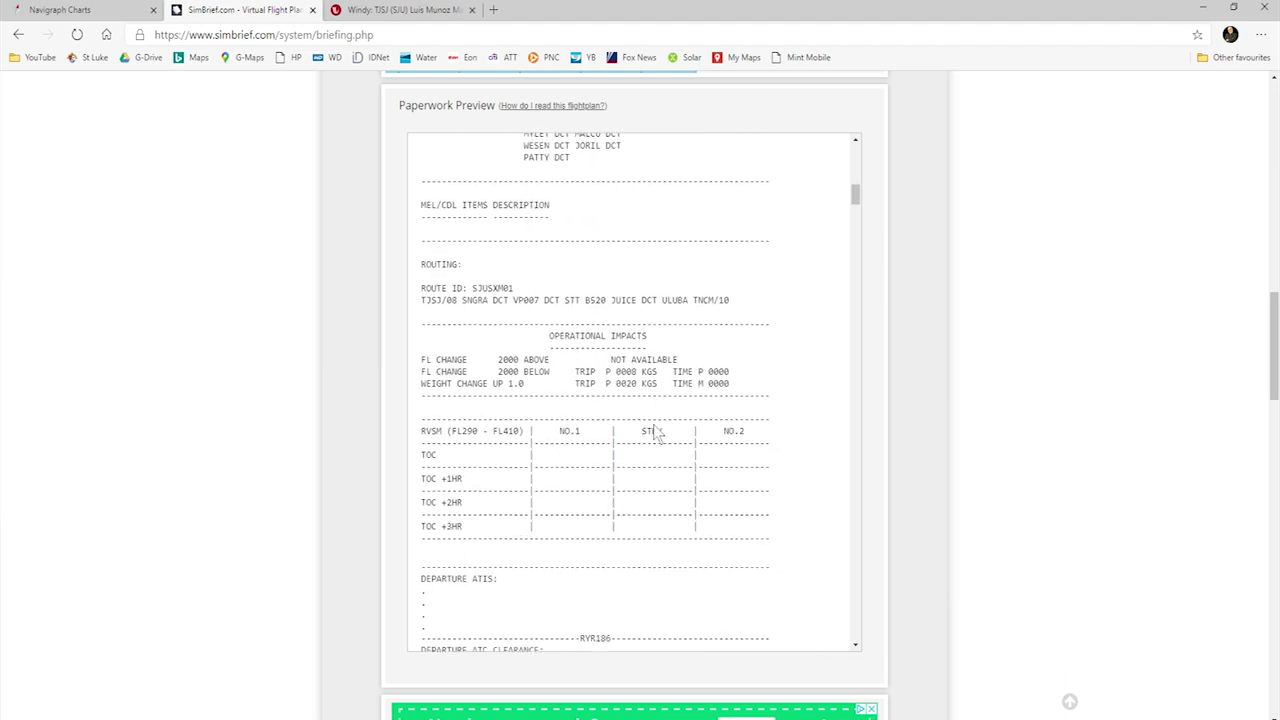
pyautogui.scroll(-8, 630, 354)
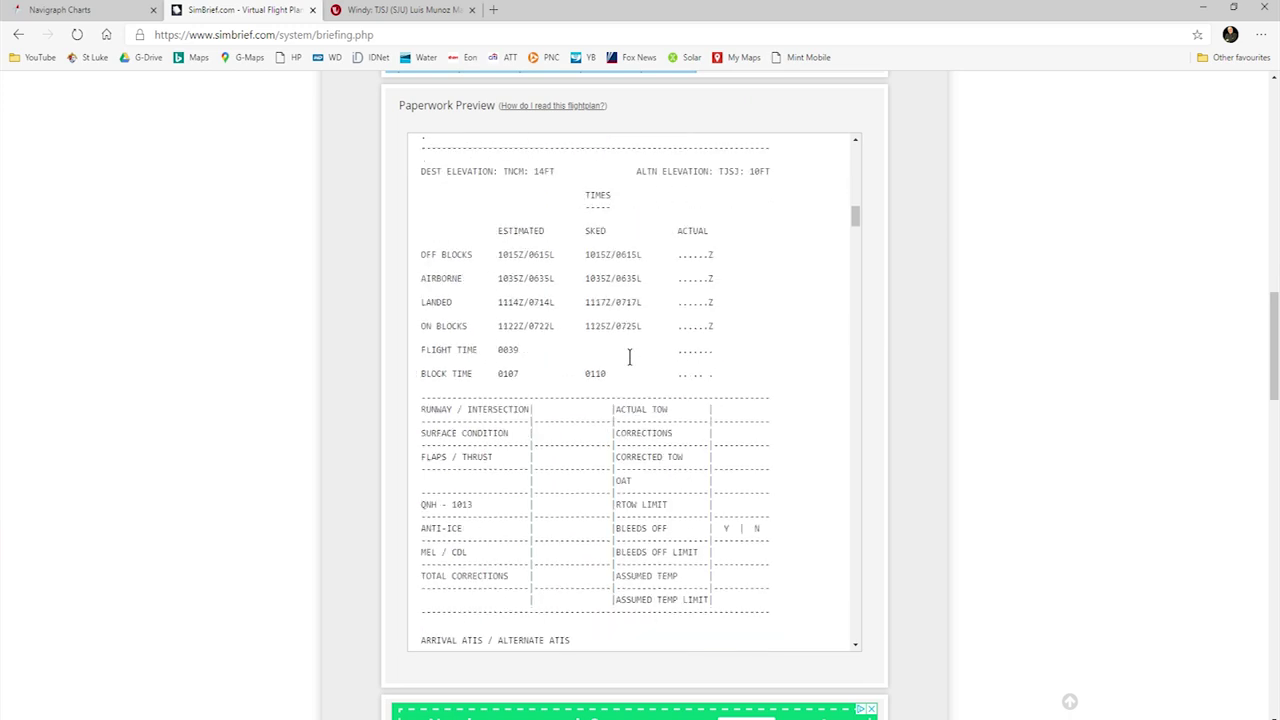
pyautogui.scroll(-4, 626, 356)
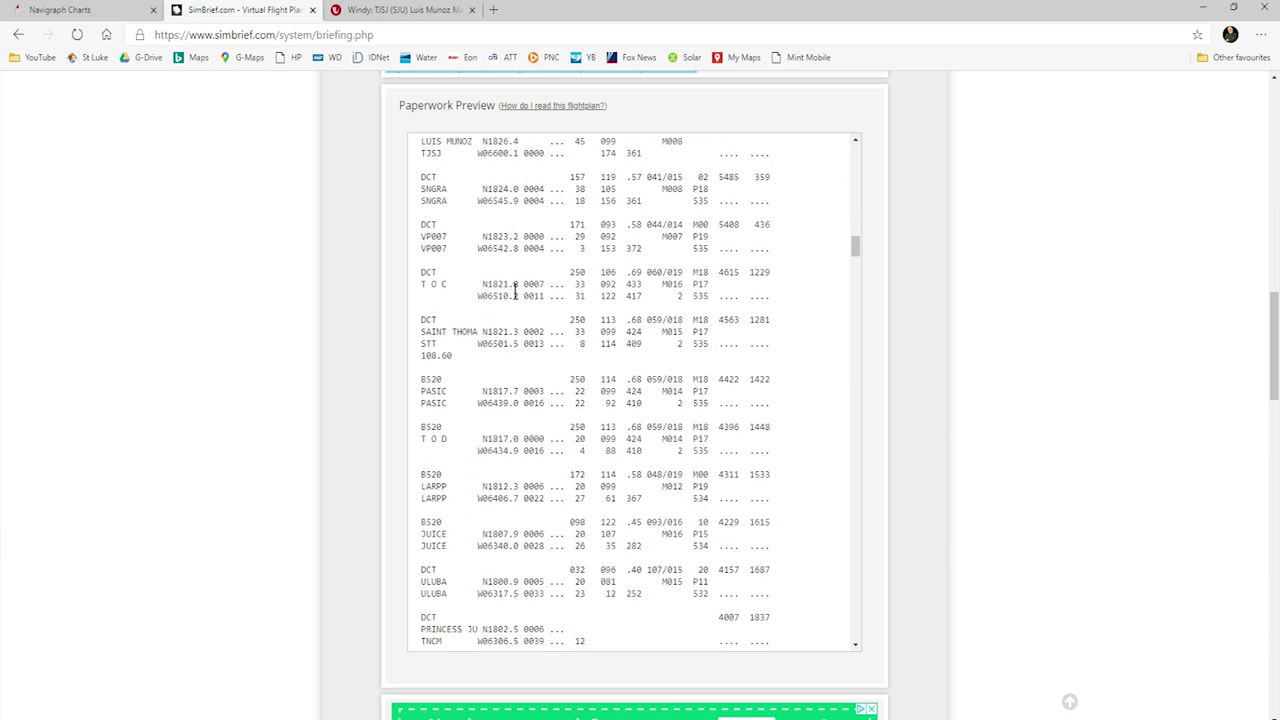
pyautogui.scroll(-3, 515, 290)
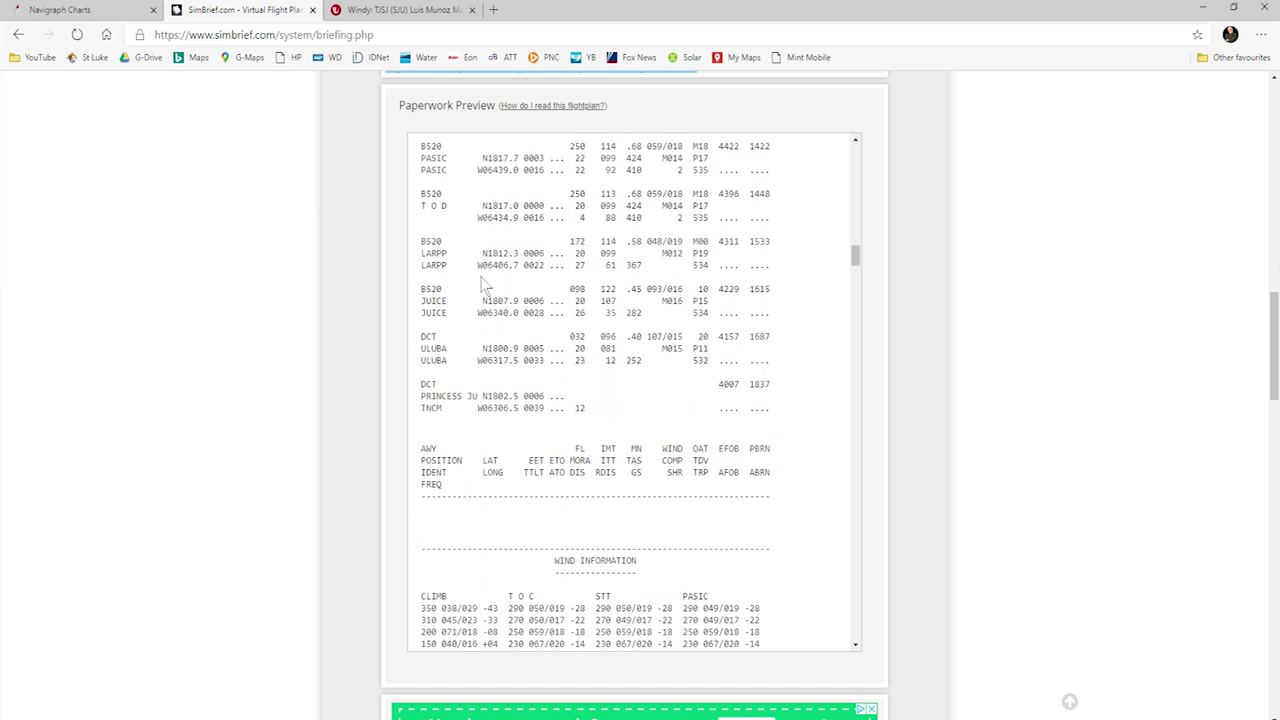
pyautogui.scroll(-1, 440, 287)
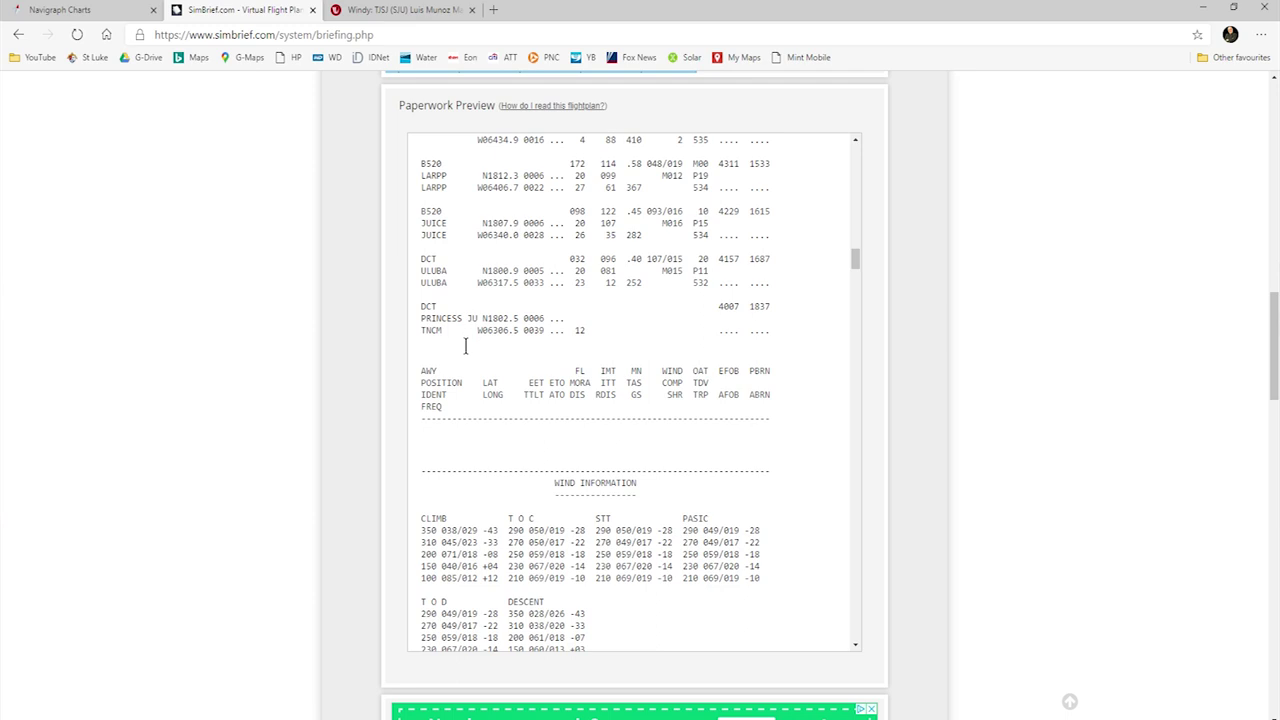
# Step: Examine the wind information, highlighting the descent winds for levels 200 to 100, and return to the start of the paperwork
pyautogui.scroll(-1, 465, 346)
pyautogui.scroll(-1, 562, 425)
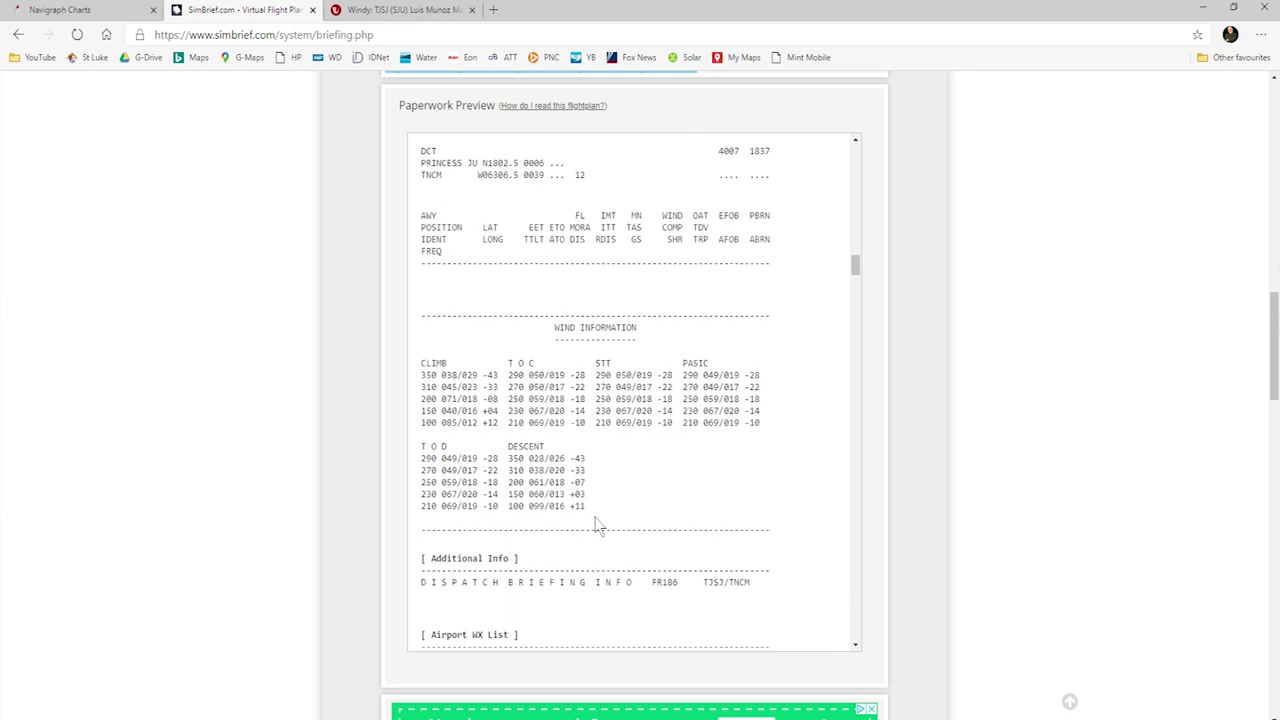
pyautogui.moveTo(588, 510); pyautogui.dragTo(520, 492)
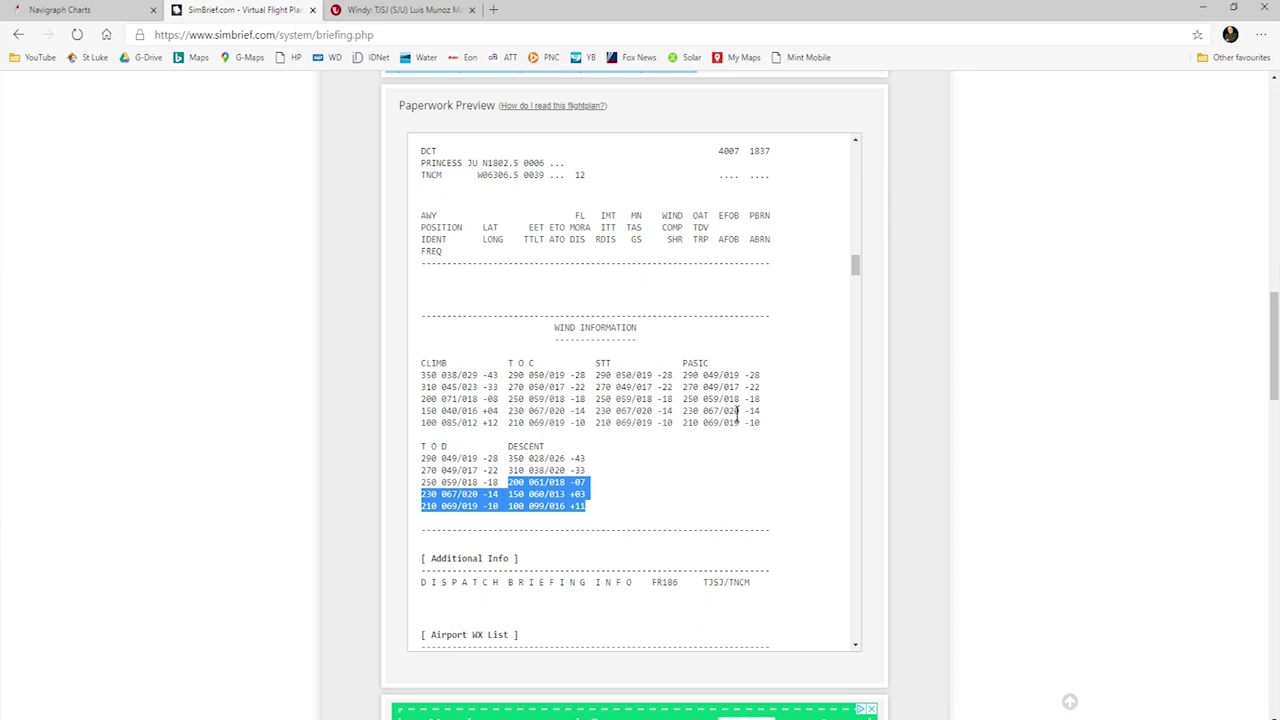
pyautogui.scroll(-3, 737, 413)
pyautogui.press('Home')
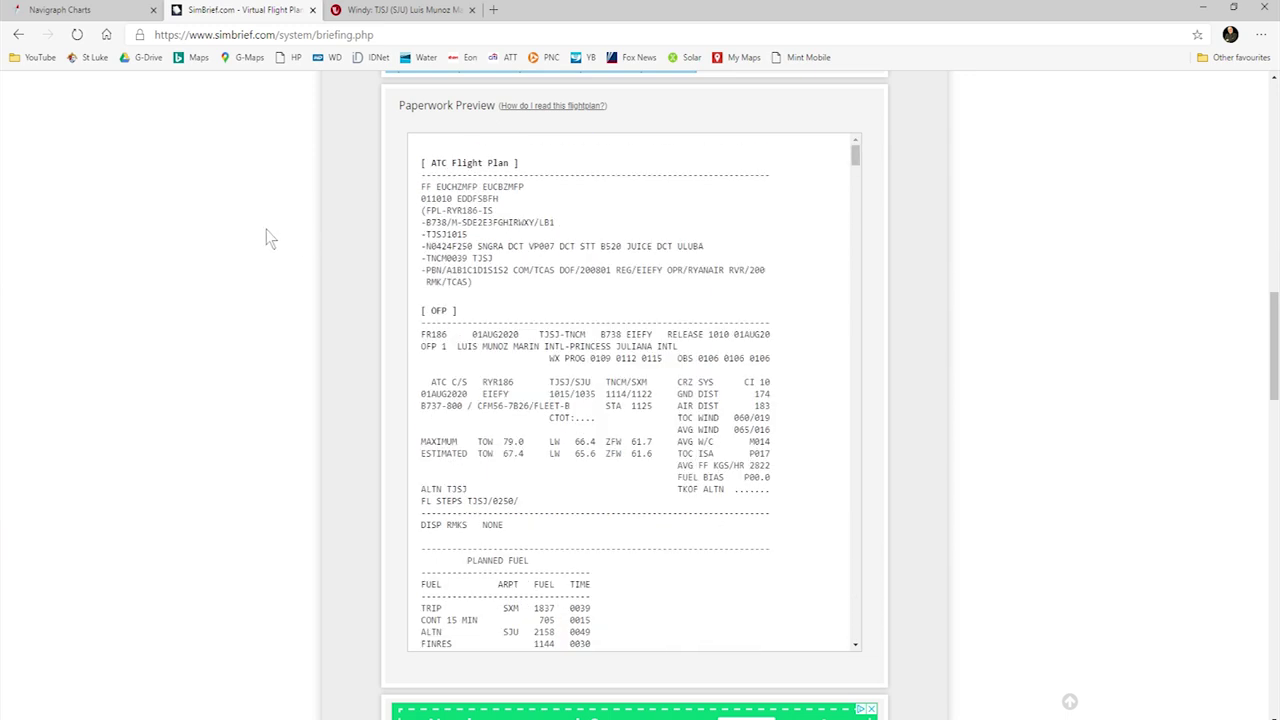